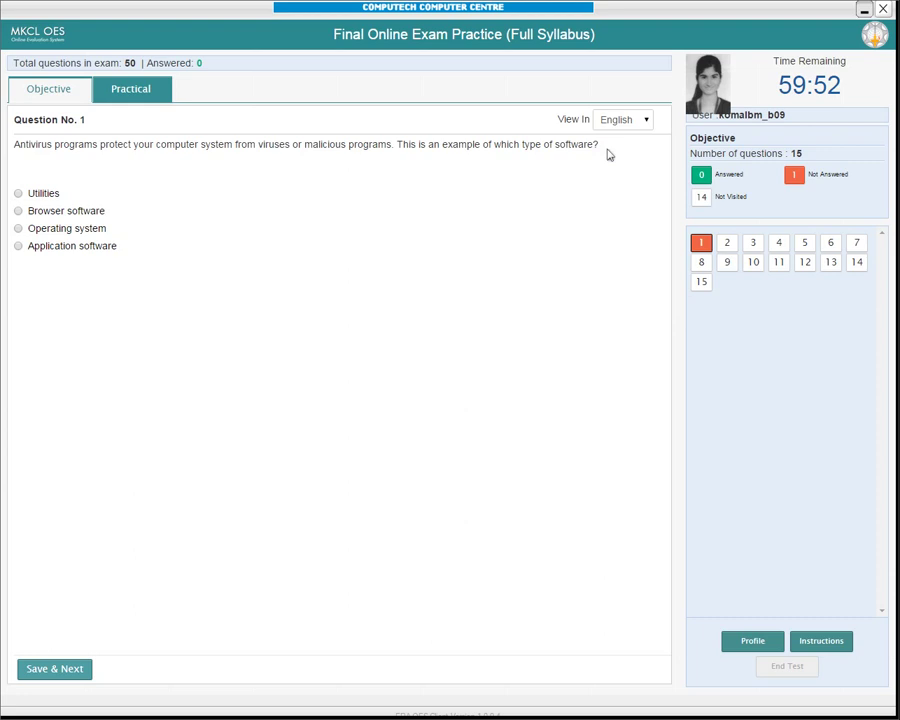
# Answer objective question 1 with Utilities and question 2 with e-commerce, saving each answer.
pyautogui.click(18, 194)
pyautogui.click(53, 671)
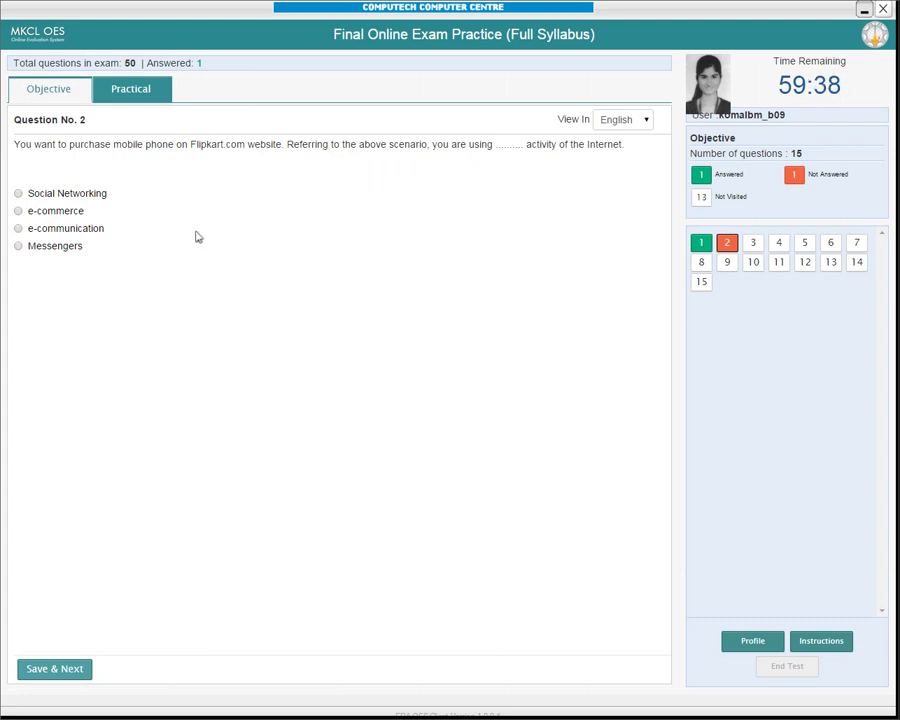
pyautogui.click(18, 211)
pyautogui.click(62, 673)
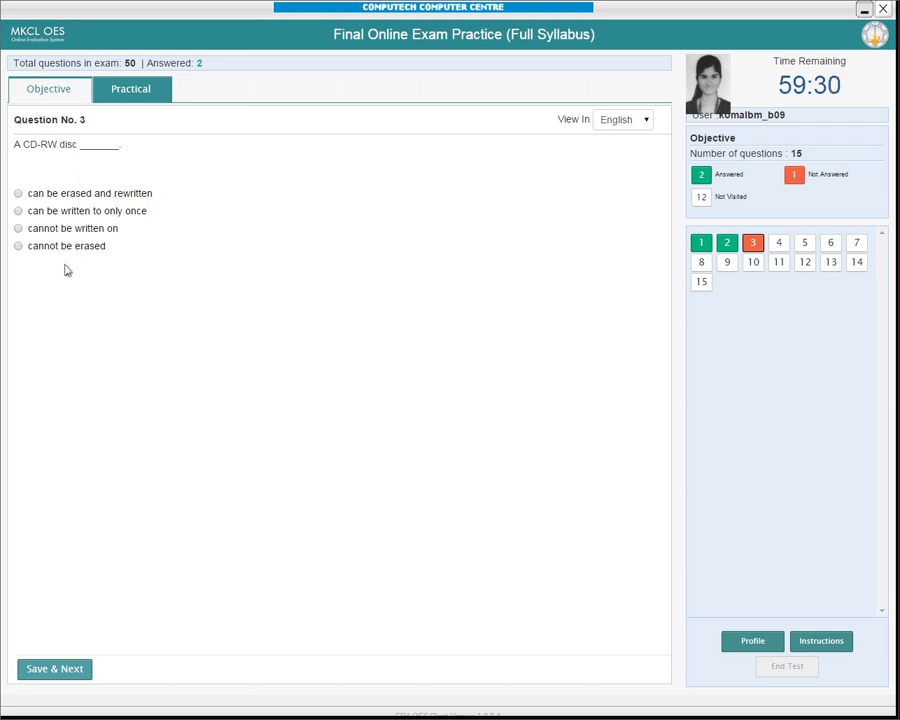
# Answer question 3 with "can be erased and rewritten" and question 4 with Intranets, saving each answer.
pyautogui.click(19, 194)
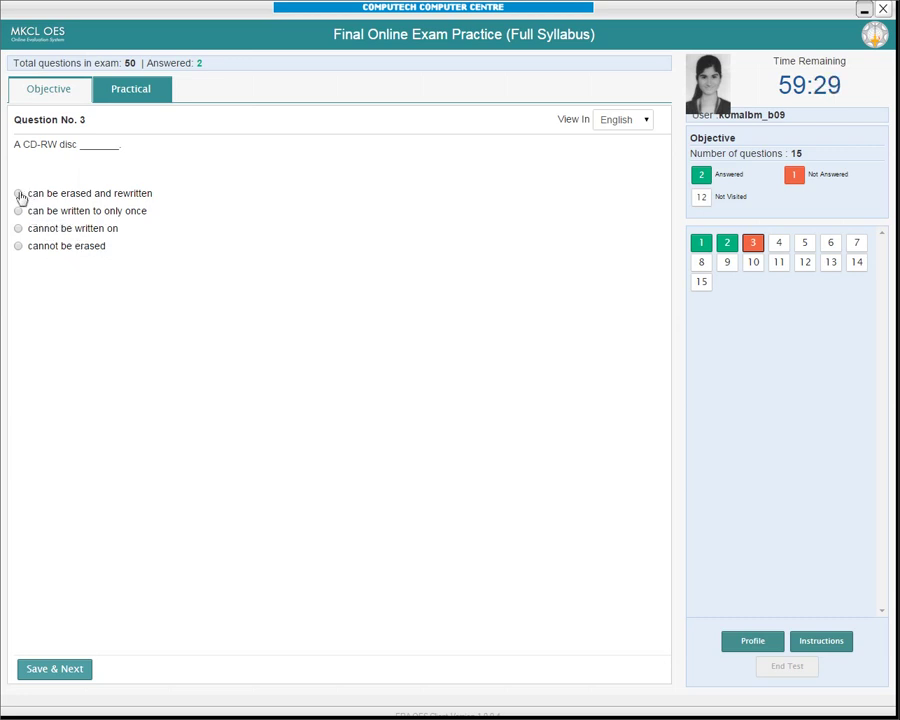
pyautogui.click(55, 666)
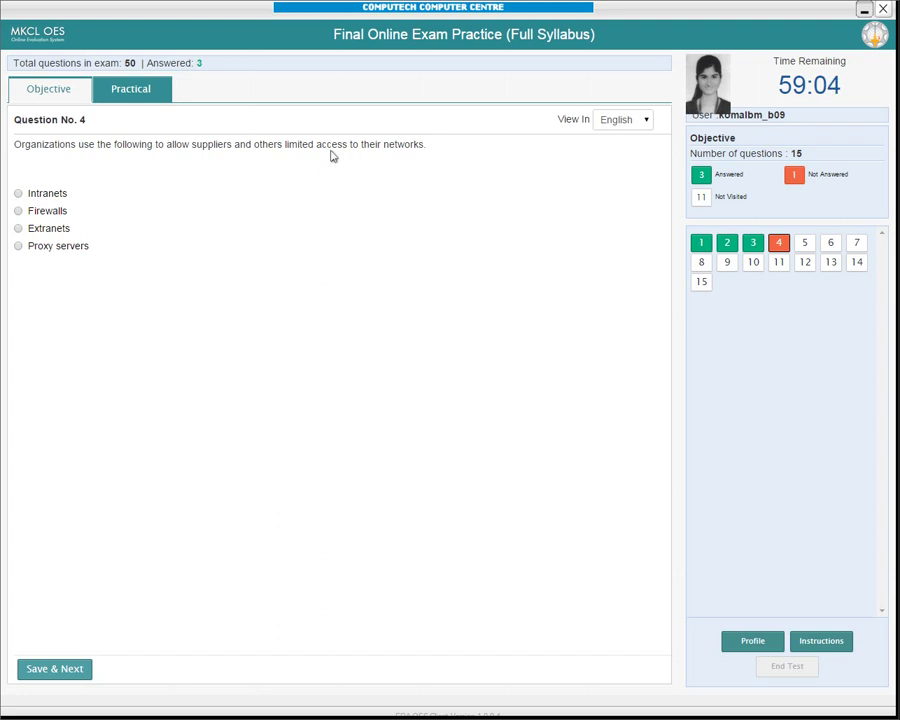
pyautogui.click(43, 199)
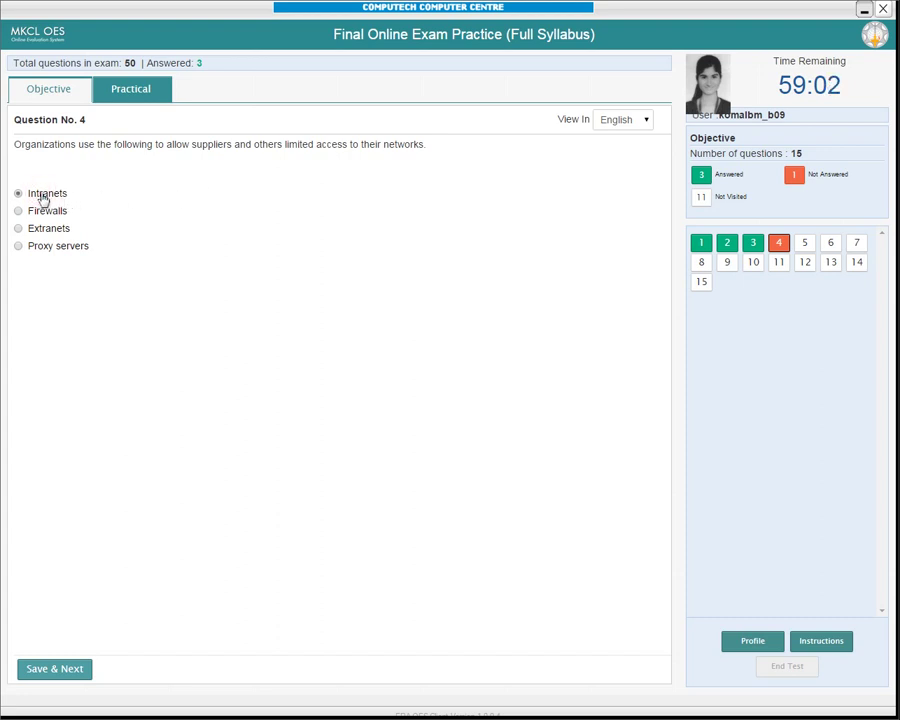
pyautogui.click(40, 669)
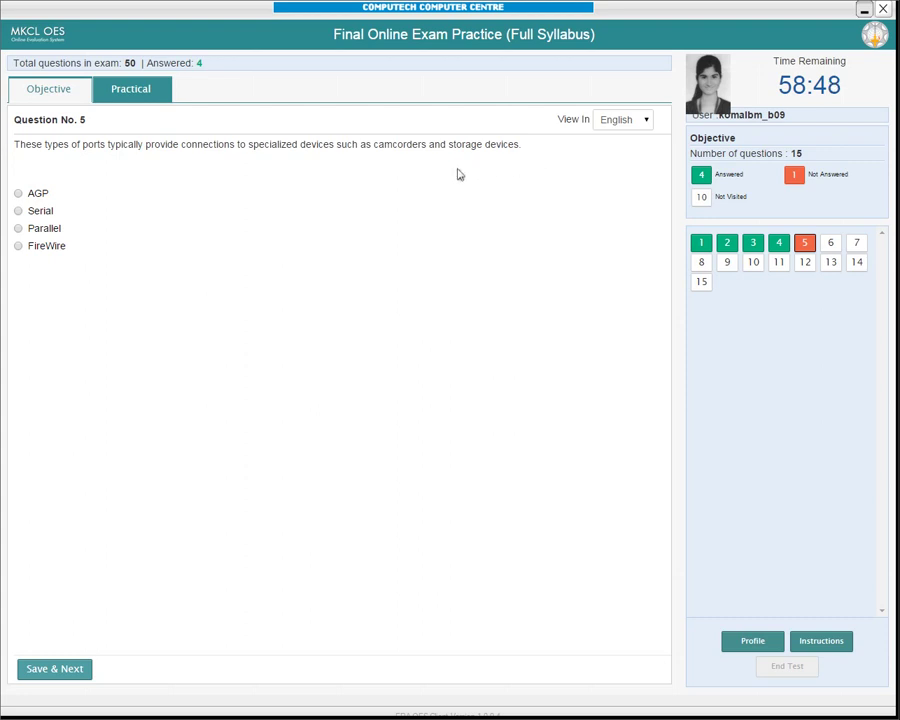
# Answer question 5 with FireWire and question 6 with Monitor, saving each answer.
pyautogui.click(29, 250)
pyautogui.click(50, 670)
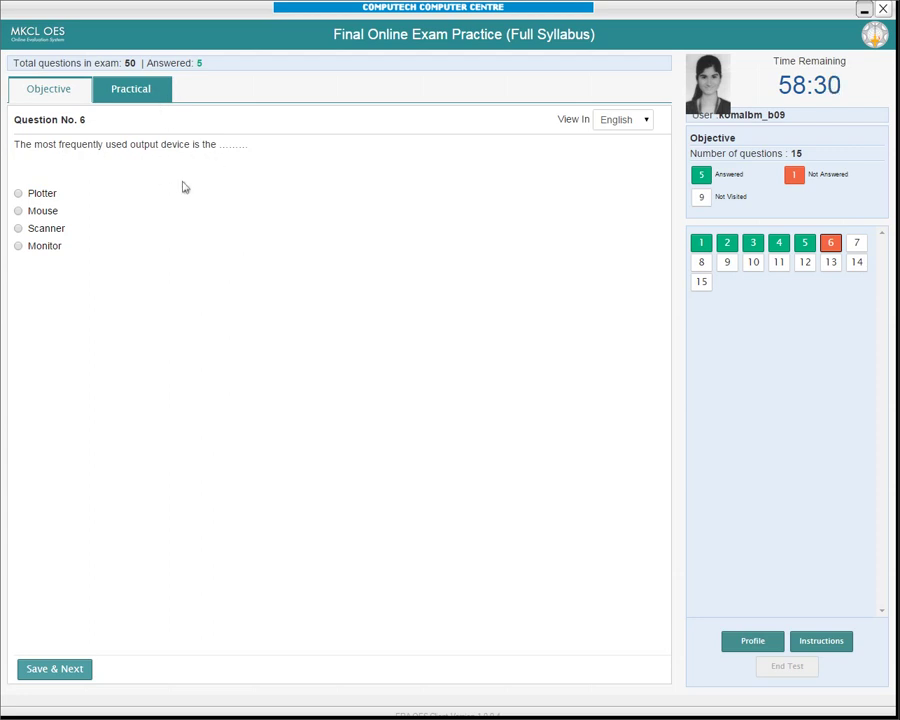
pyautogui.click(29, 247)
pyautogui.click(57, 670)
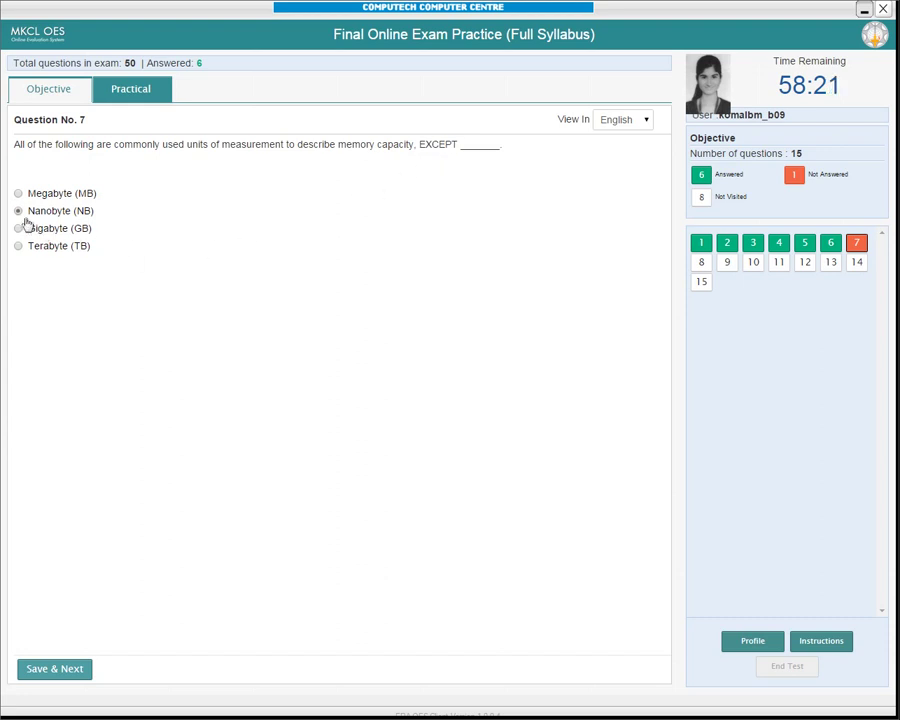
# Answer and save questions 7 to 9 with Nanobyte (NB), "Desktop publishing programs, image editors, and illustration programs", and Webcams.
pyautogui.click(68, 668)
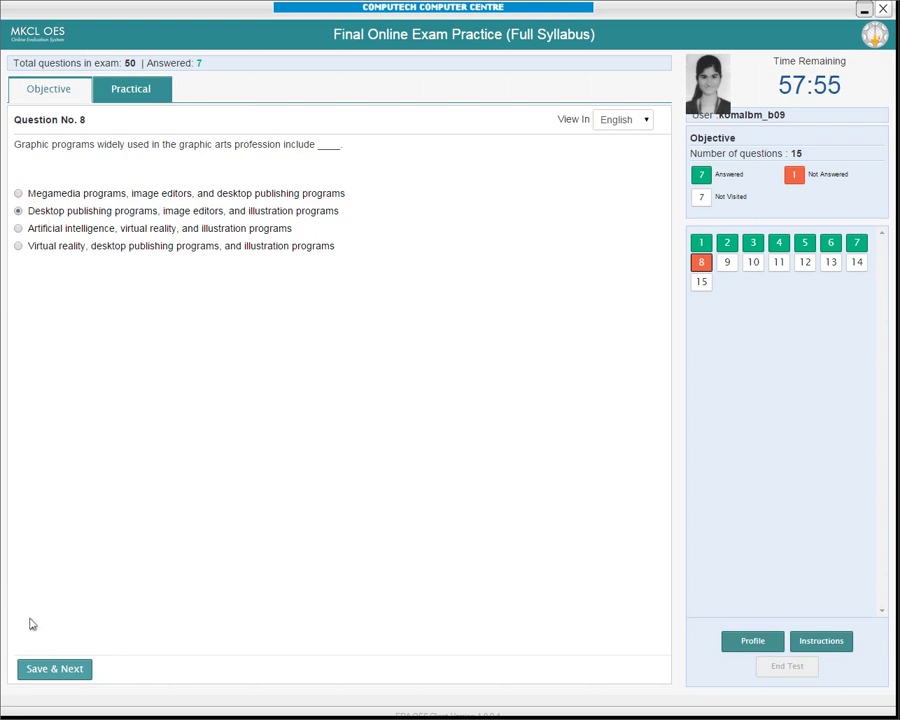
pyautogui.click(42, 672)
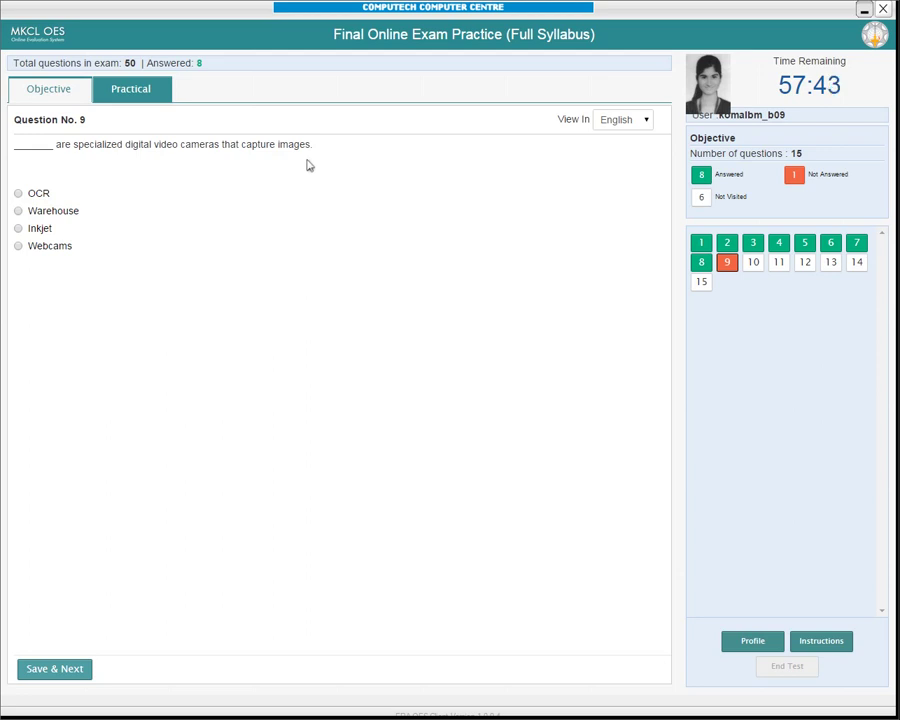
pyautogui.click(19, 246)
pyautogui.click(50, 672)
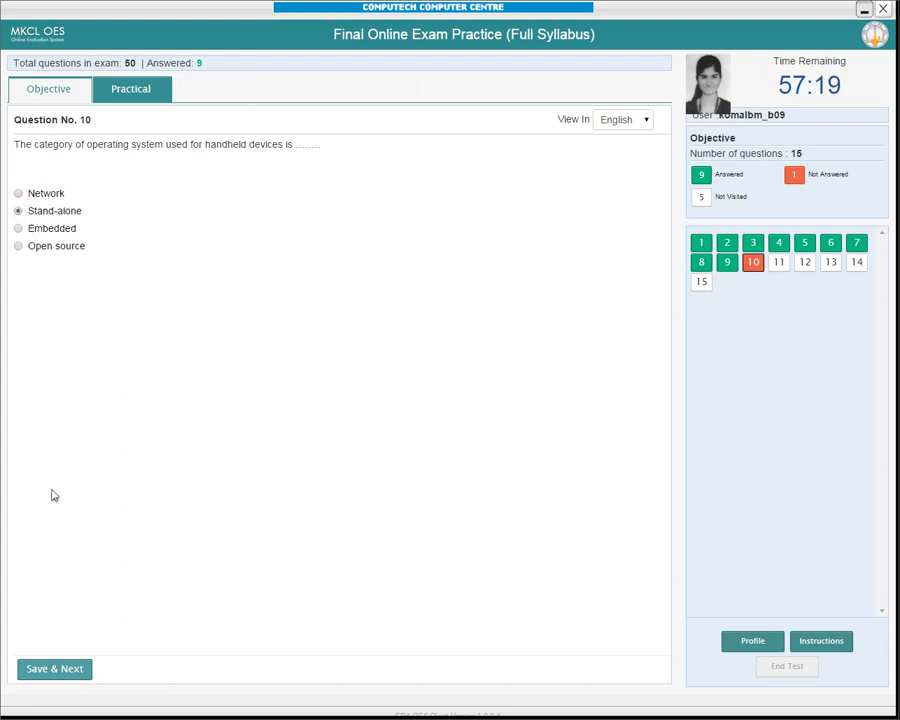
# Answer question 10 with Stand-alone and question 11 with Parallel ports, saving each answer.
pyautogui.click(57, 667)
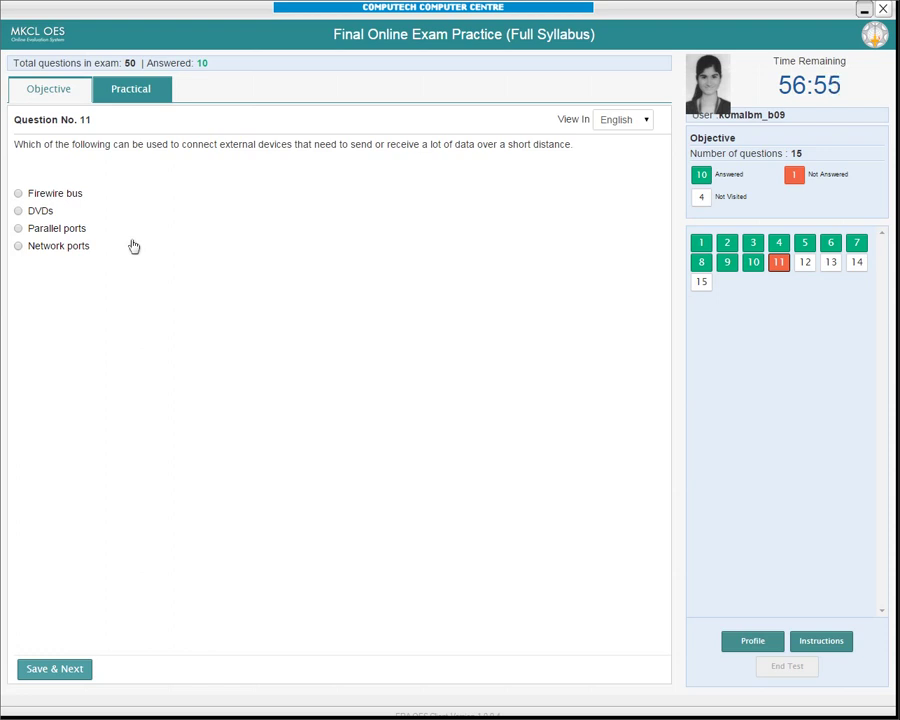
pyautogui.click(38, 229)
pyautogui.click(56, 674)
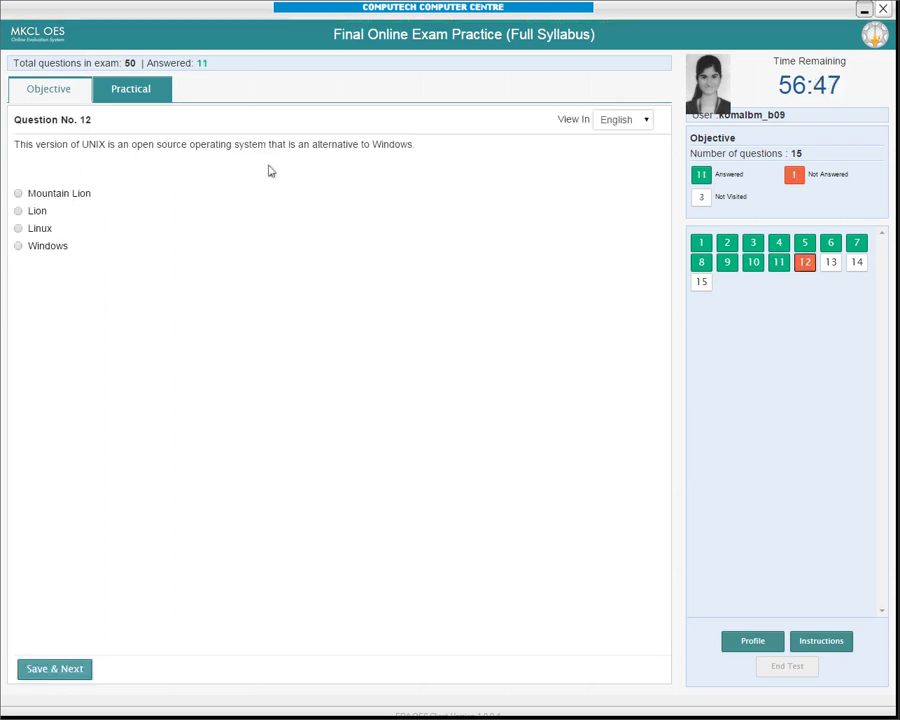
# Answer question 12 with Linux and question 13 with Sectors, saving each answer.
pyautogui.click(40, 230)
pyautogui.click(49, 666)
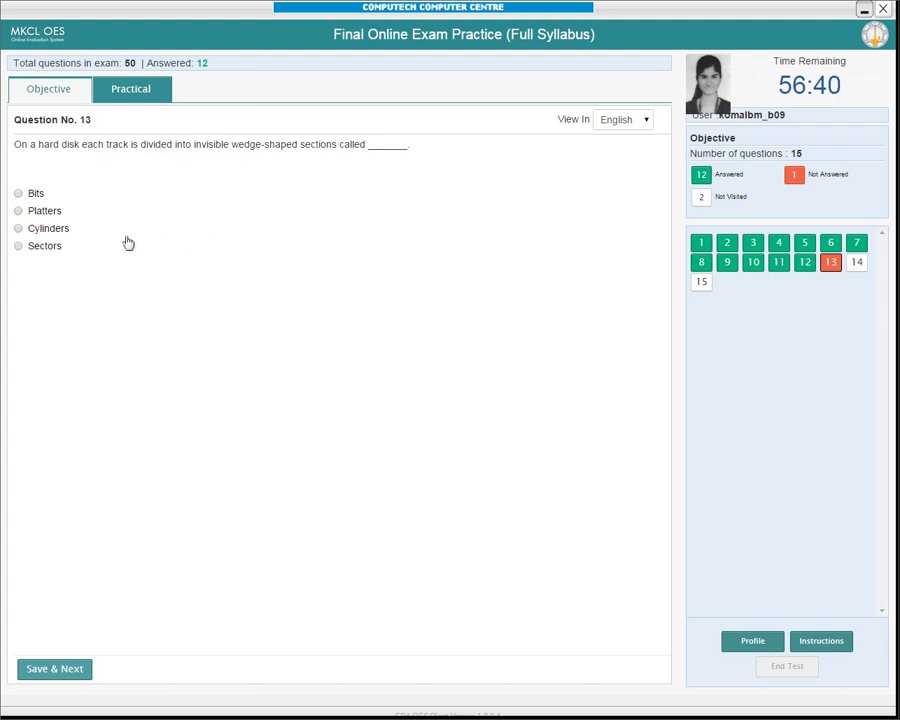
pyautogui.click(37, 247)
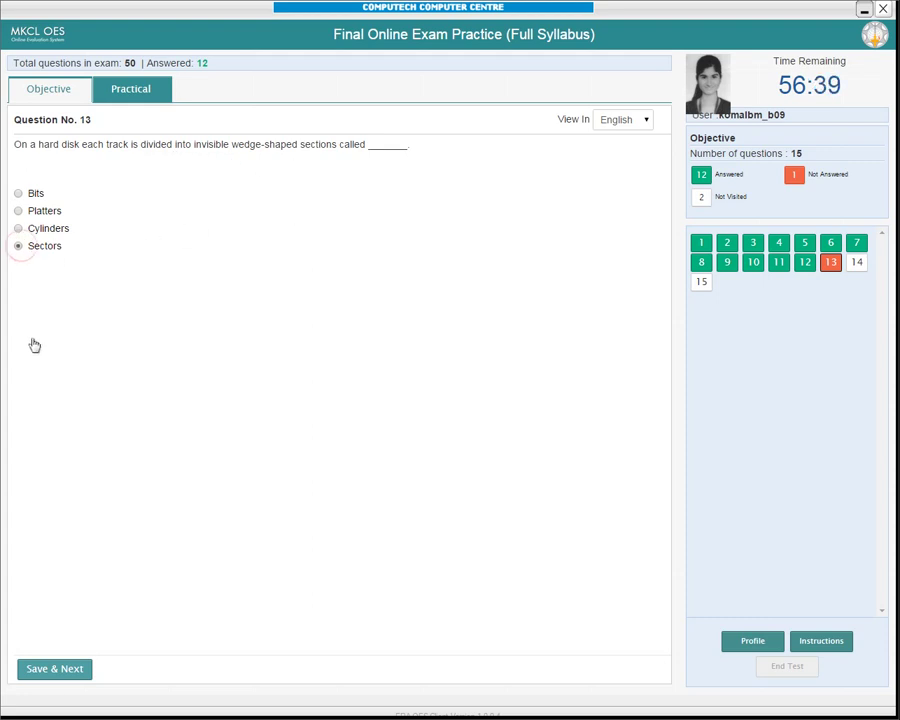
pyautogui.click(44, 667)
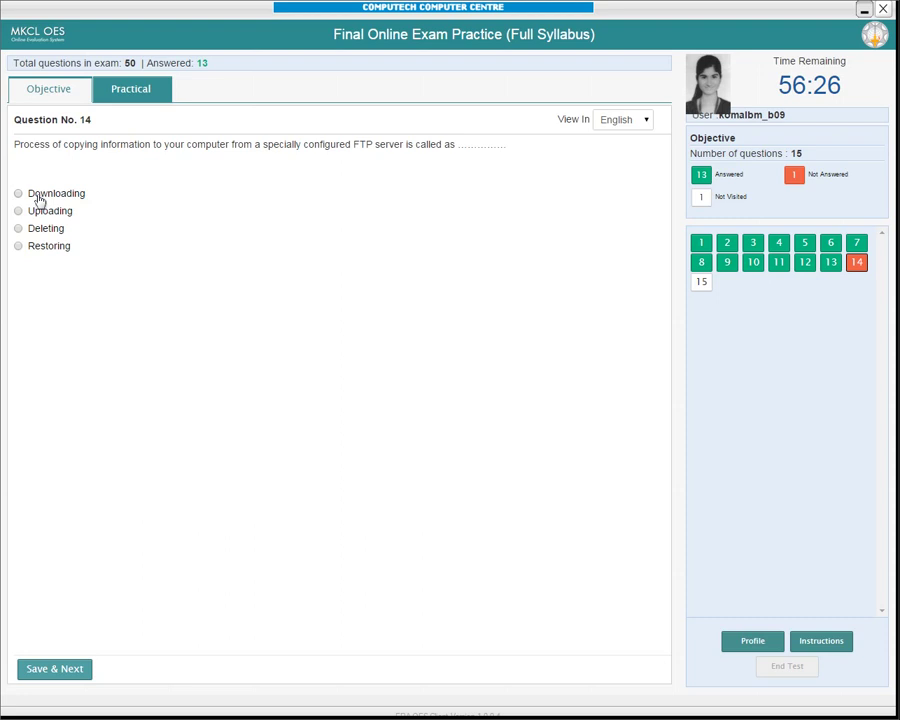
# Finish the objective section by saving Downloading for question 14 and Device drivers for question 15, and acknowledge the completion message.
pyautogui.click(54, 670)
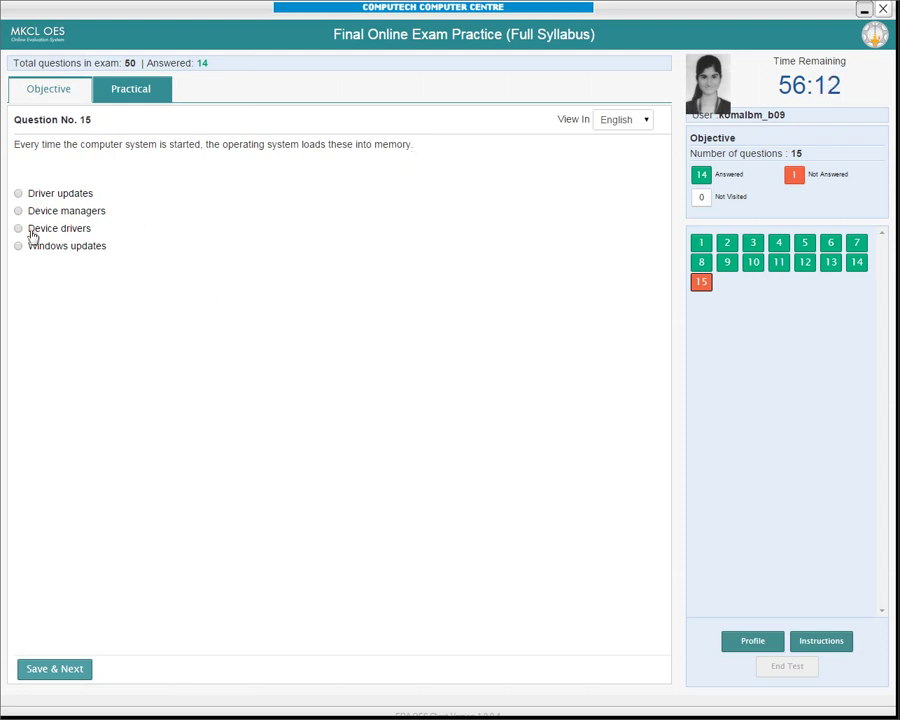
pyautogui.click(48, 666)
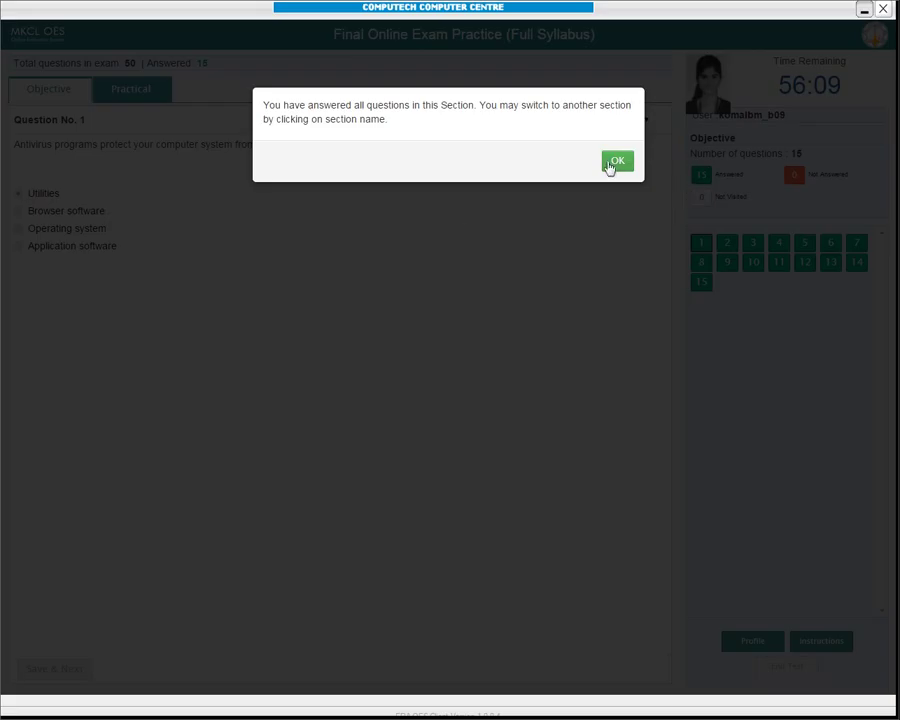
pyautogui.click(616, 162)
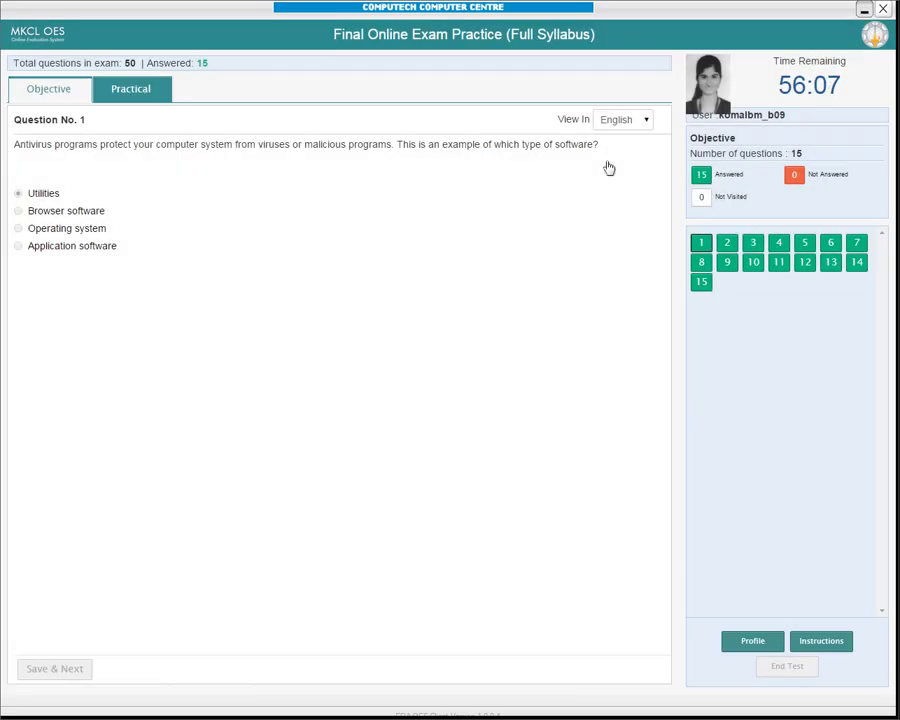
# Start practical question 1, apply bold to the second sentence of the document, and submit the answer.
pyautogui.click(135, 98)
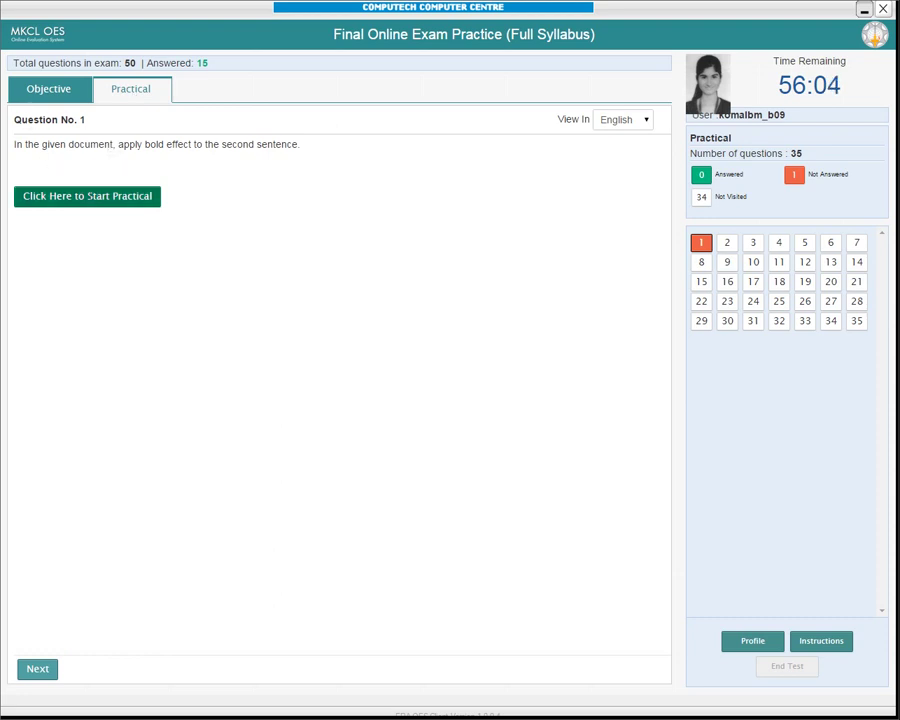
pyautogui.click(98, 198)
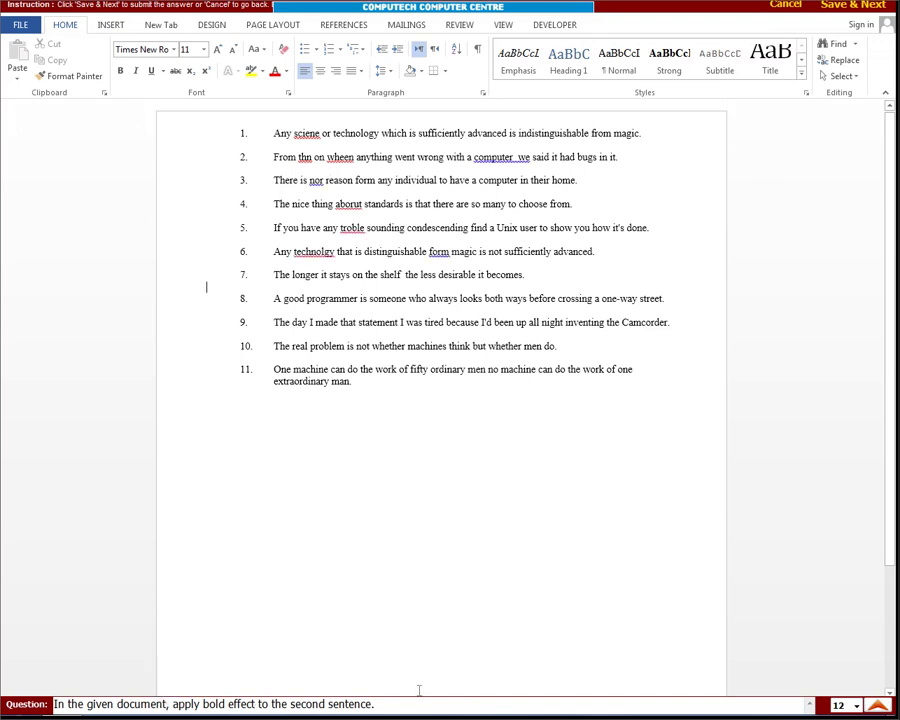
pyautogui.click(185, 159)
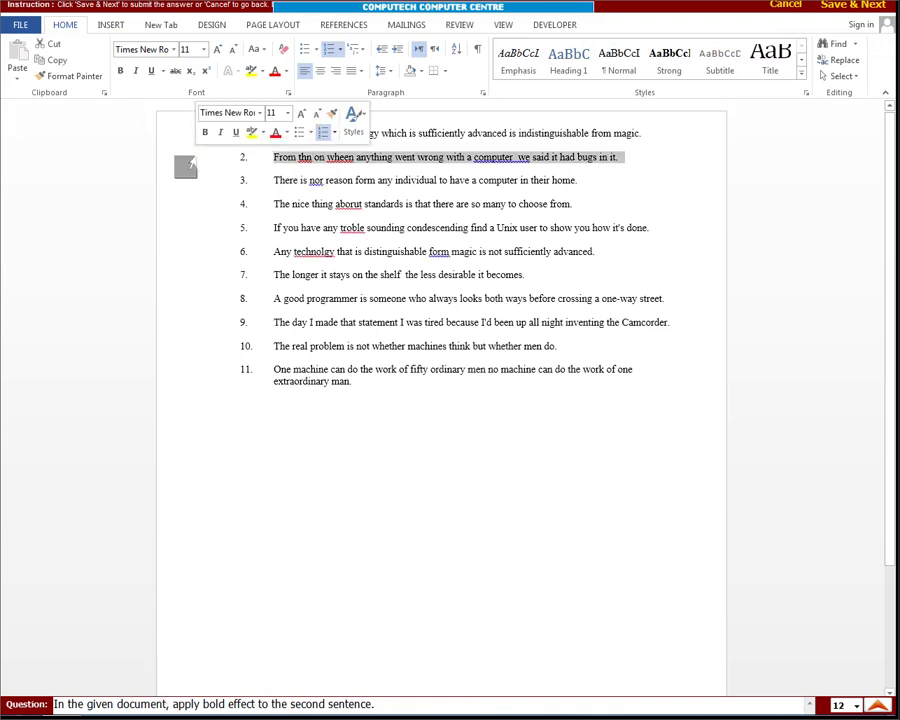
pyautogui.click(119, 71)
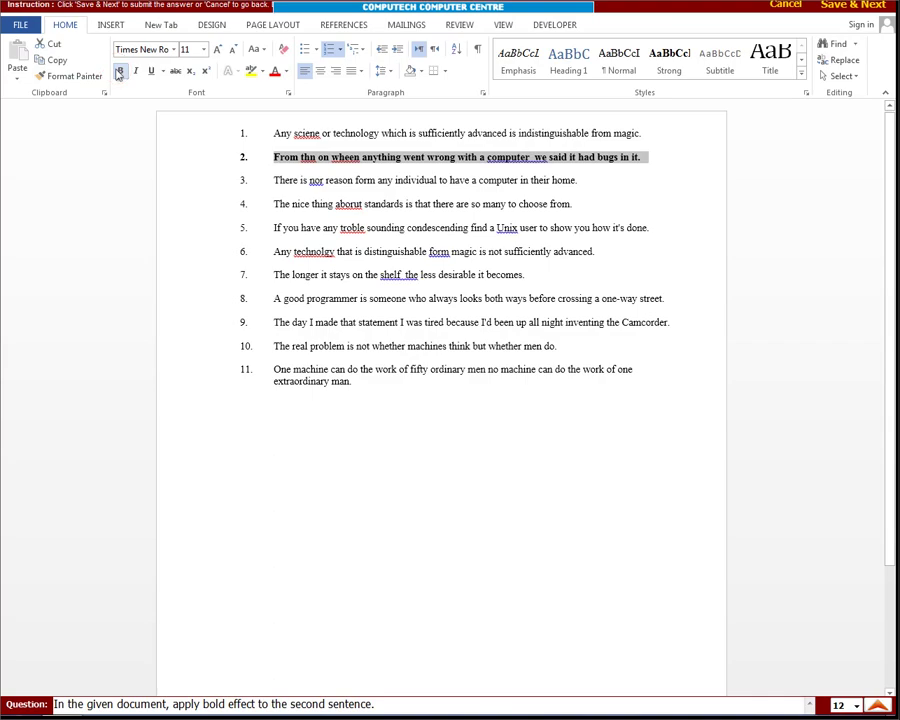
pyautogui.click(843, 8)
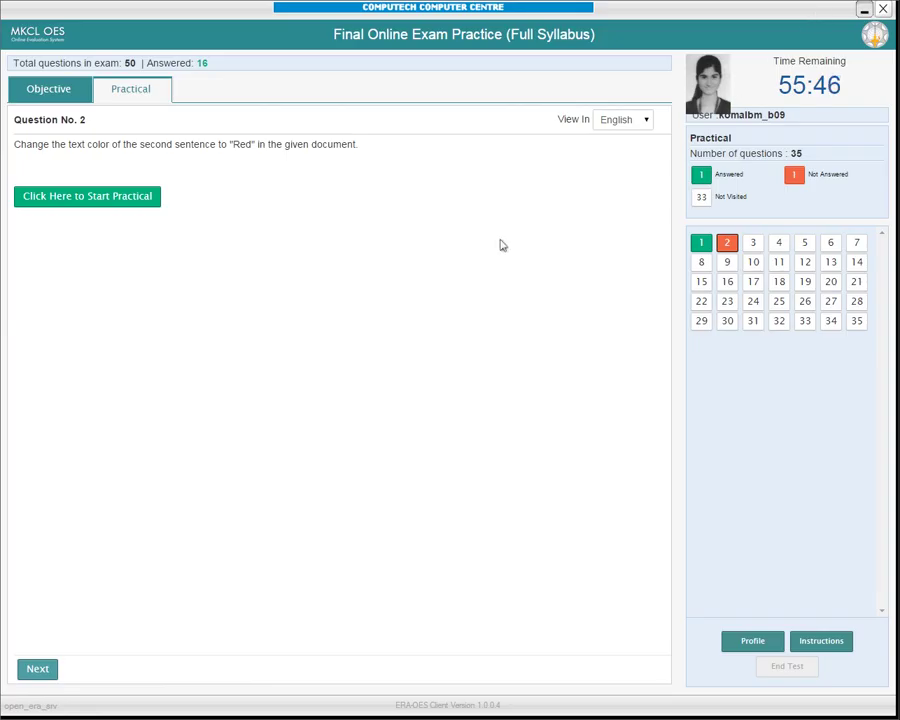
# Start practical question 2, change the second sentence's text color to red, and submit the answer.
pyautogui.click(139, 198)
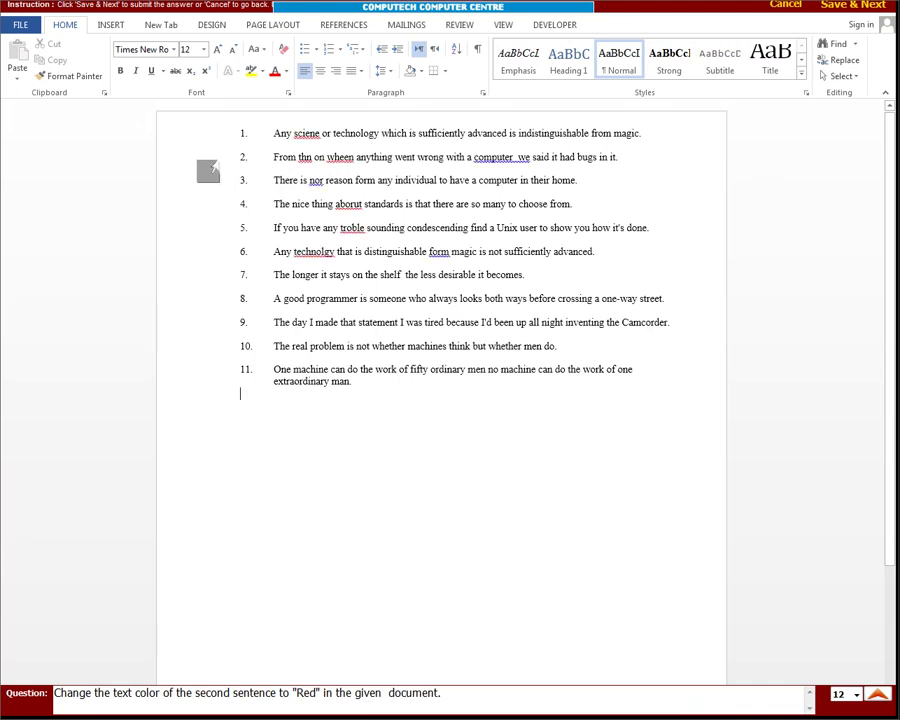
pyautogui.click(207, 164)
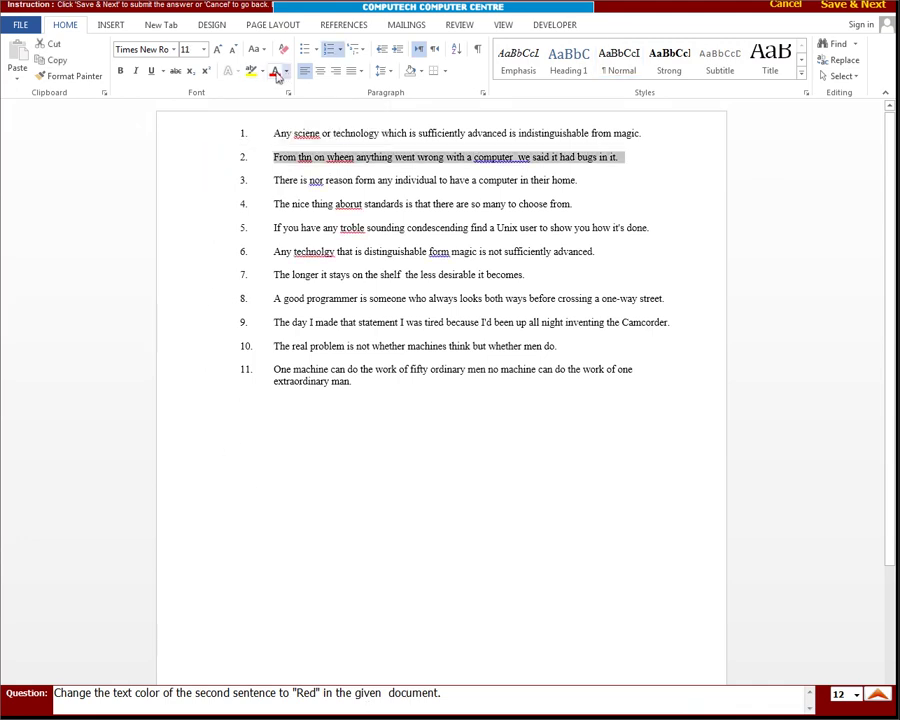
pyautogui.click(275, 72)
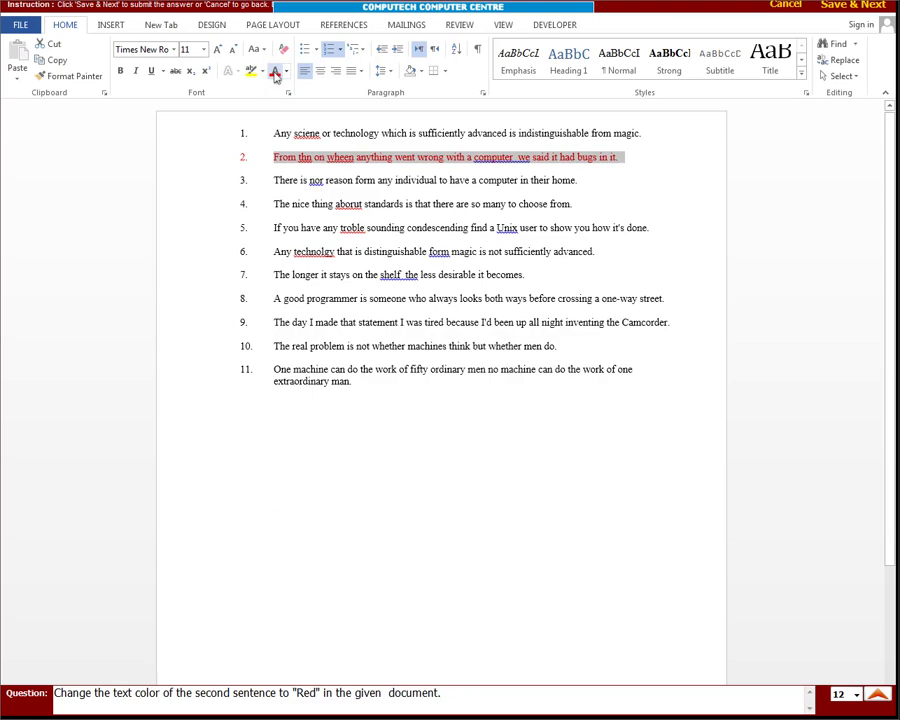
pyautogui.click(848, 6)
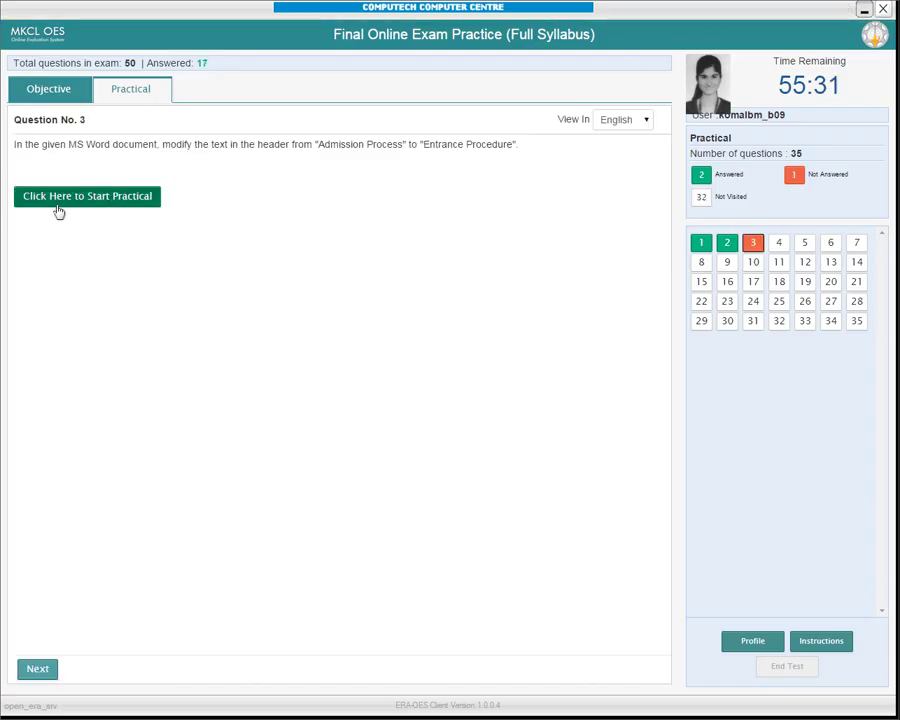
# Start practical question 3 and replace the header text "Admission Process" with "Entrance Procedure".
pyautogui.click(58, 202)
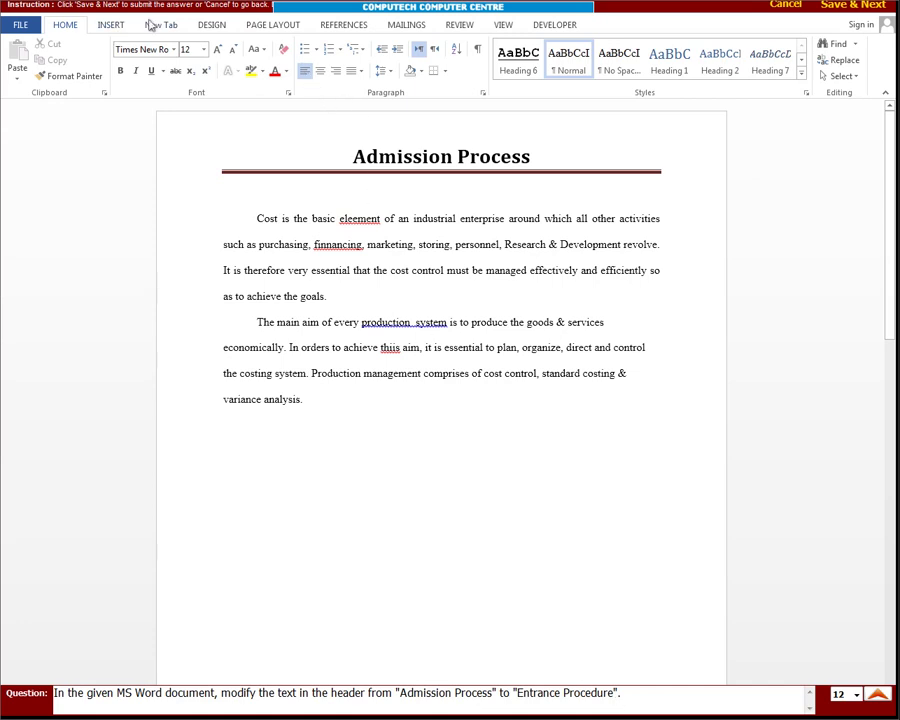
pyautogui.click(111, 25)
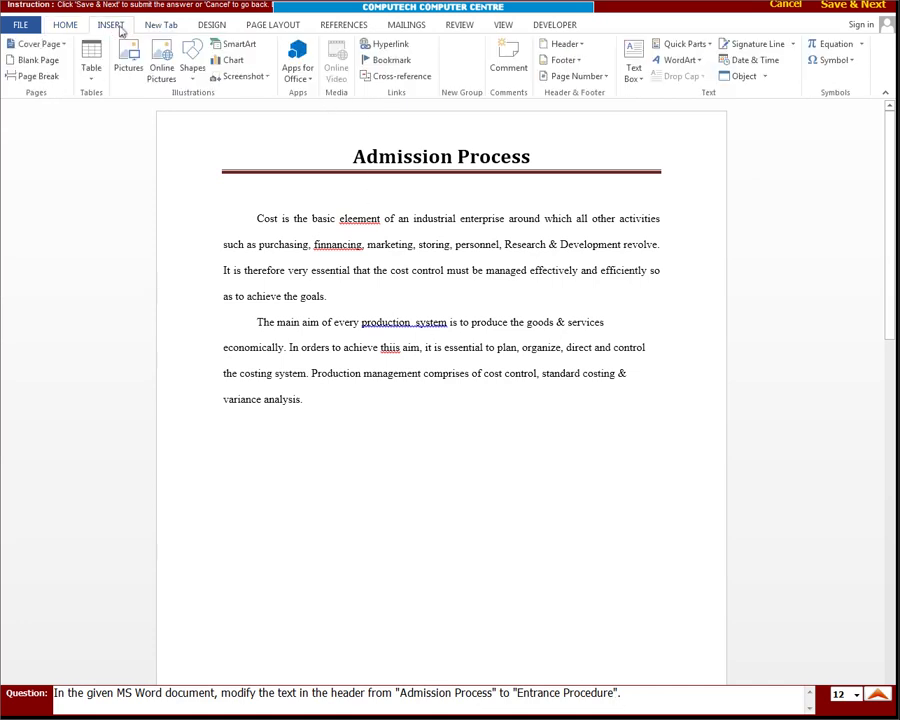
pyautogui.click(583, 45)
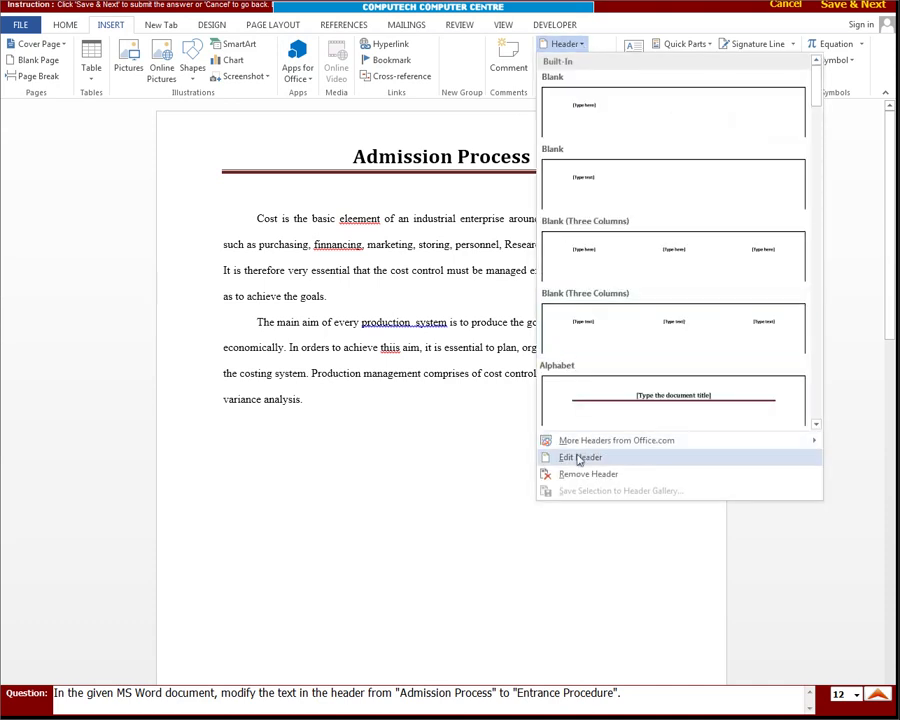
pyautogui.click(577, 458)
pyautogui.moveTo(353, 152); pyautogui.dragTo(508, 152)
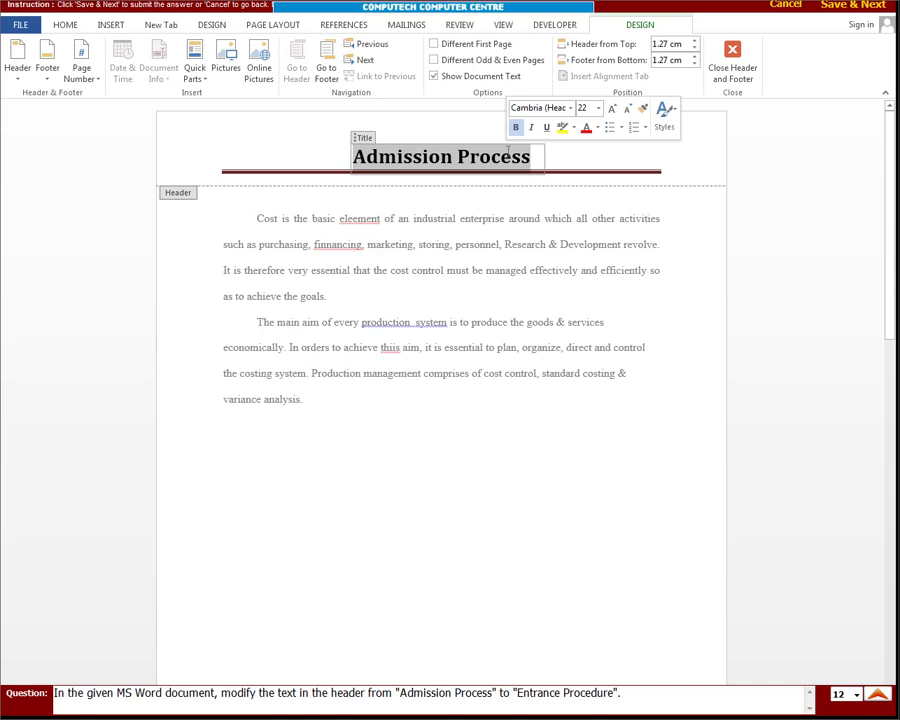
pyautogui.write('Entr')
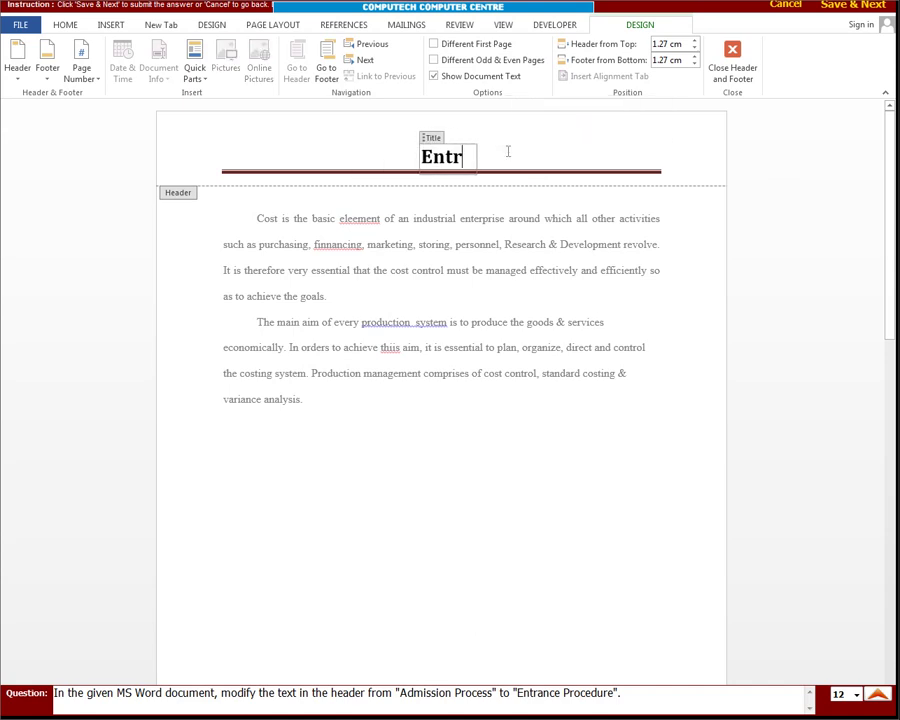
pyautogui.write('ance Pro')
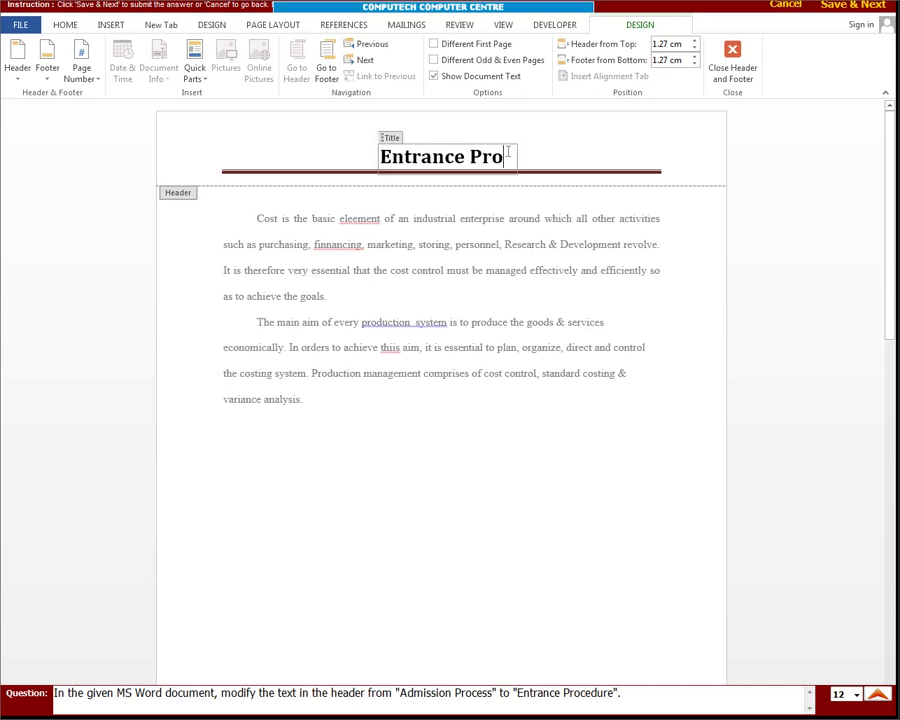
pyautogui.write('cedure')
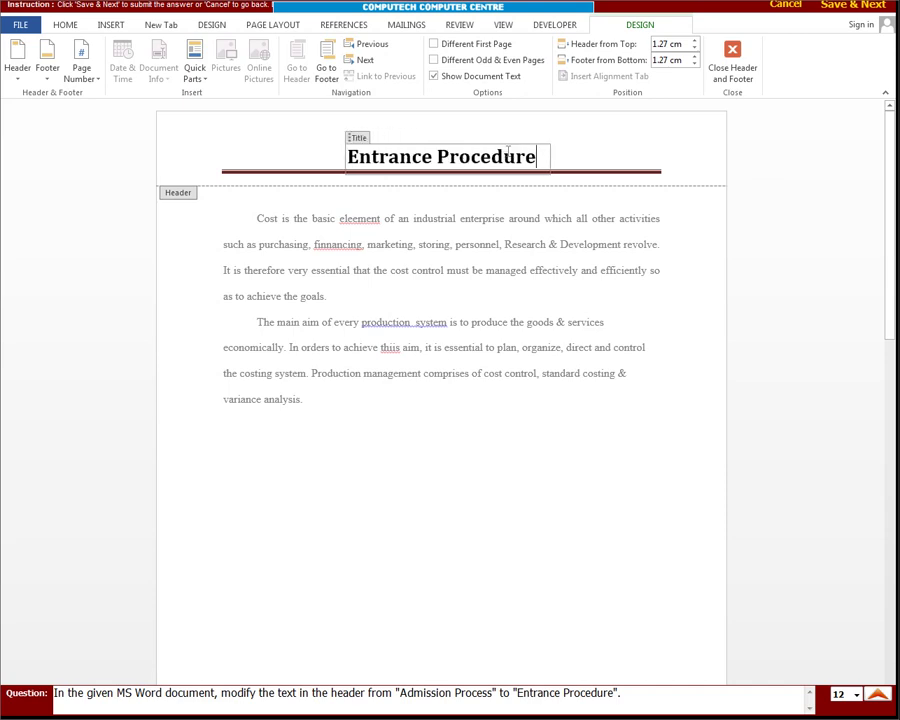
# Leave header editing and submit the answer to practical question 3.
pyautogui.click(737, 72)
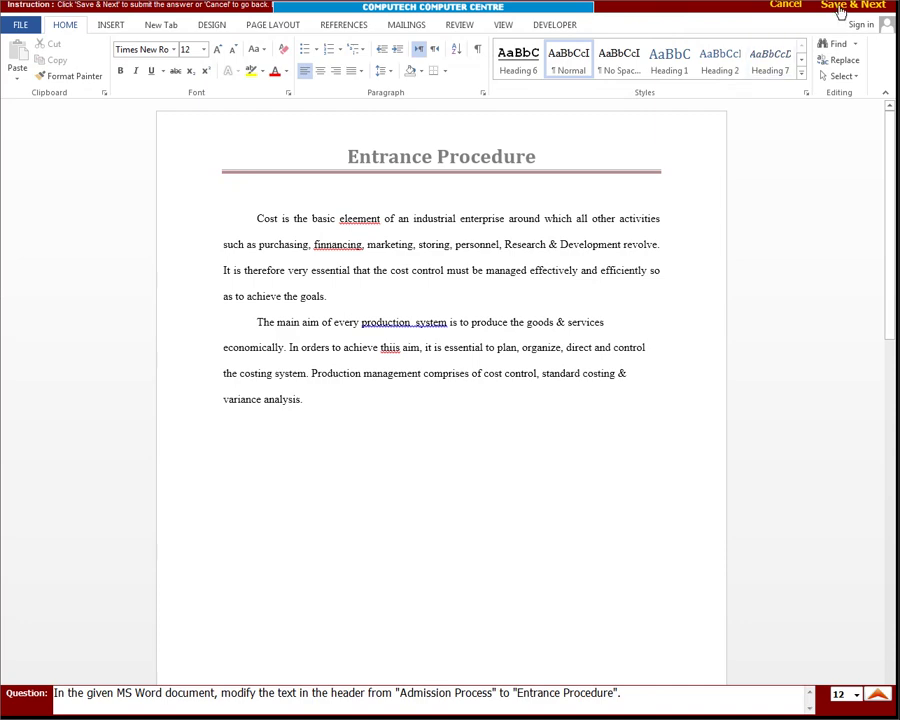
pyautogui.click(840, 10)
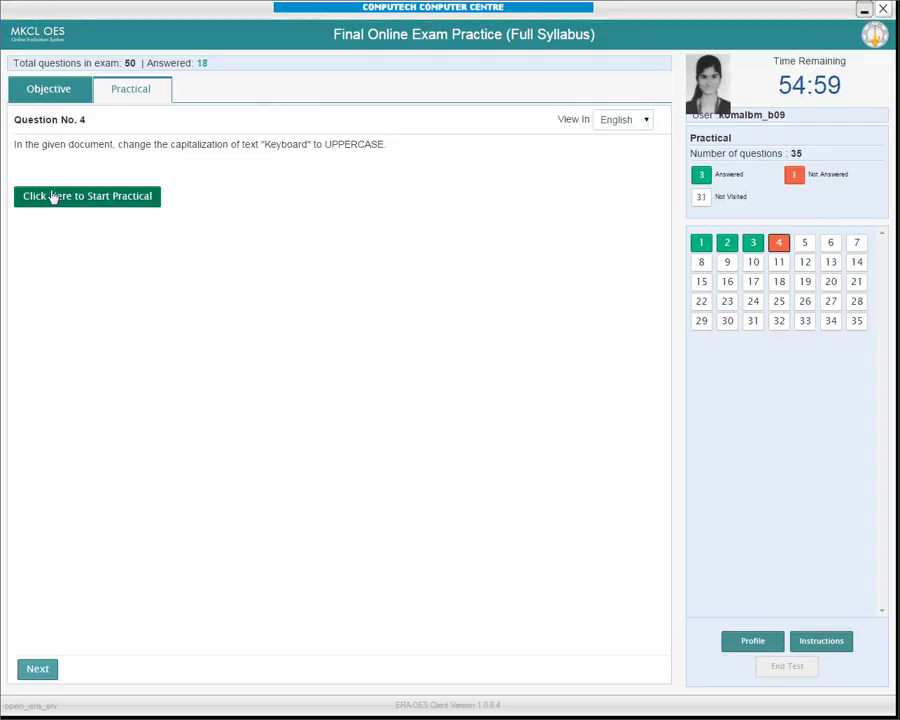
# Start practical question 4, change the word "keyboard" in the first sentence to UPPERCASE, and submit the answer.
pyautogui.click(55, 195)
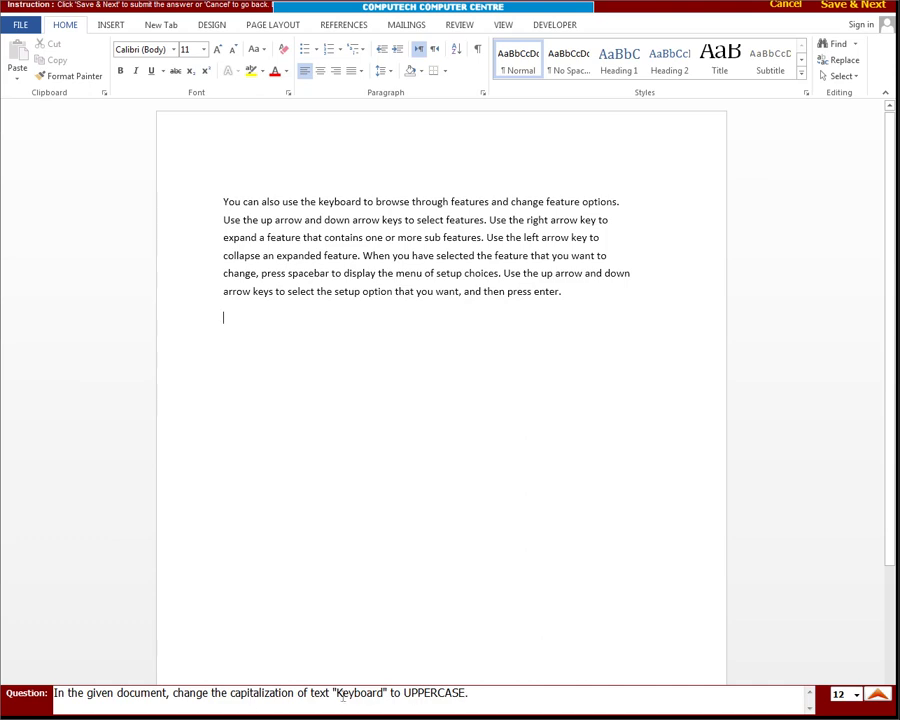
pyautogui.doubleClick(341, 200)
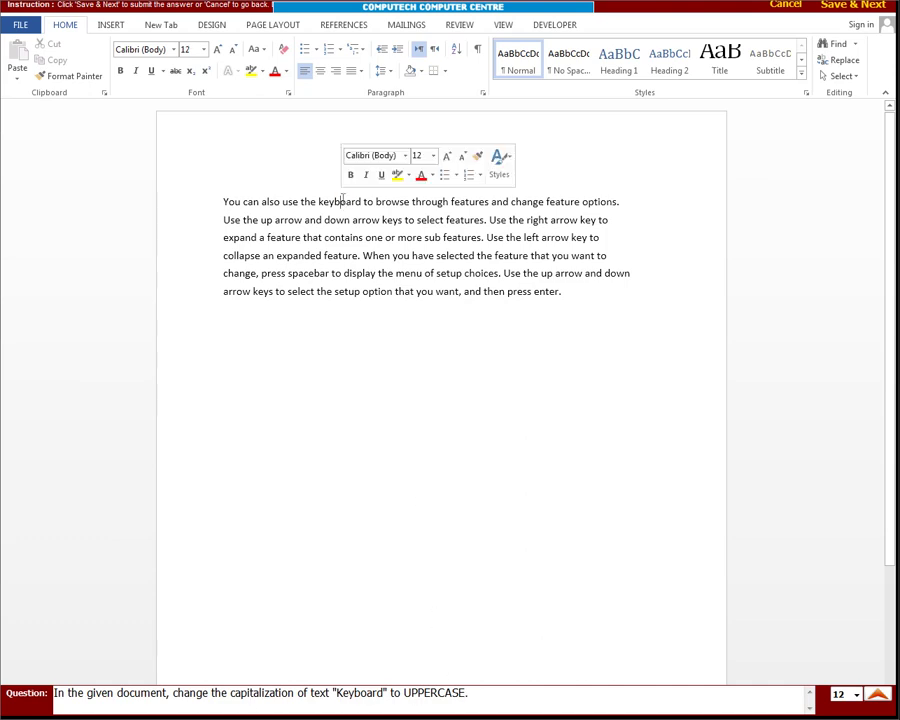
pyautogui.click(256, 49)
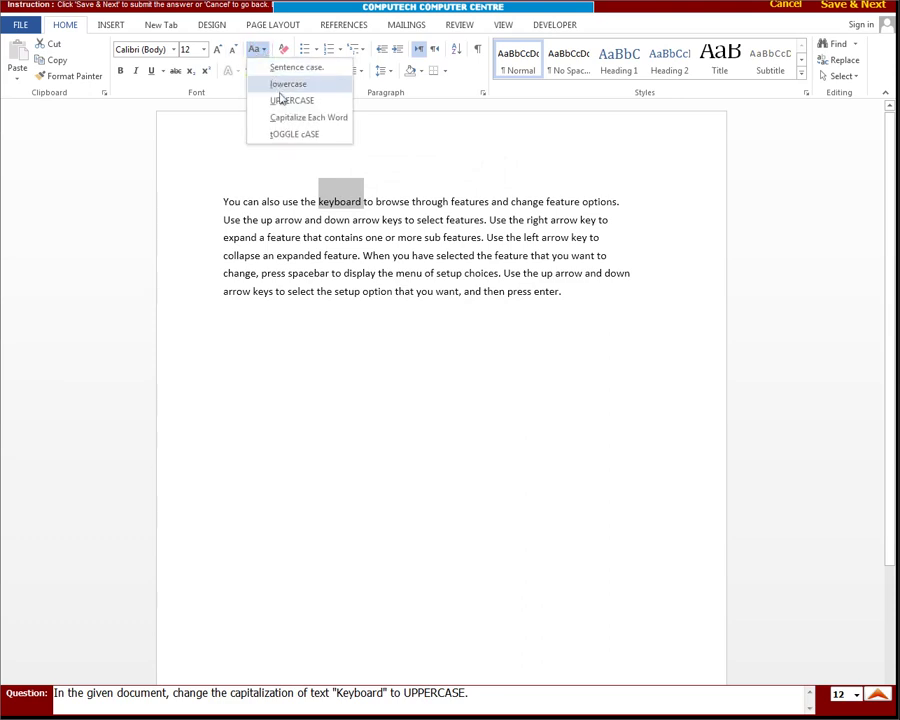
pyautogui.click(282, 97)
pyautogui.click(455, 337)
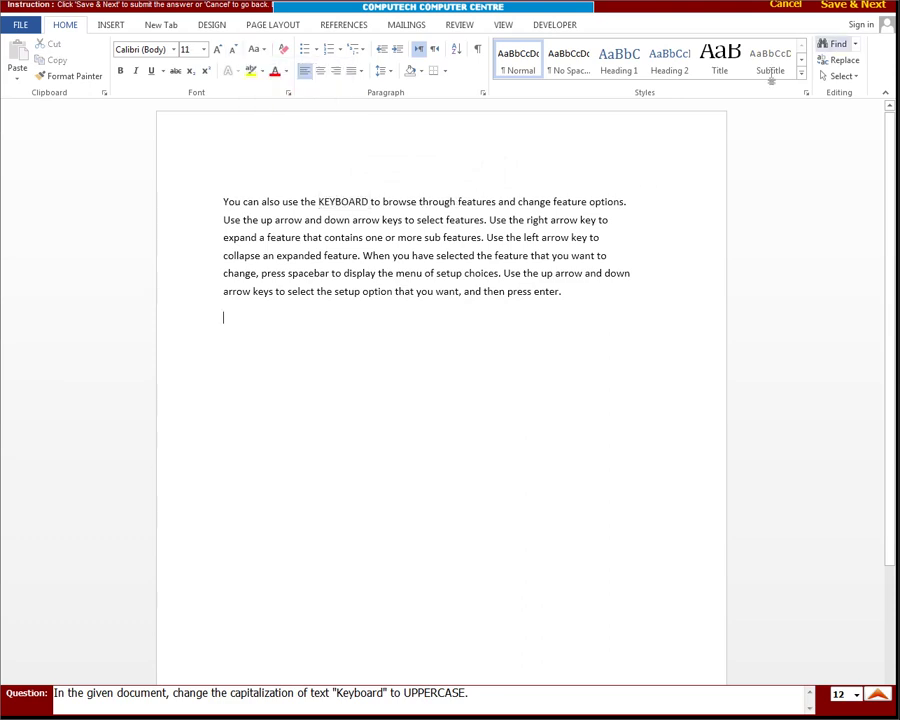
pyautogui.click(850, 6)
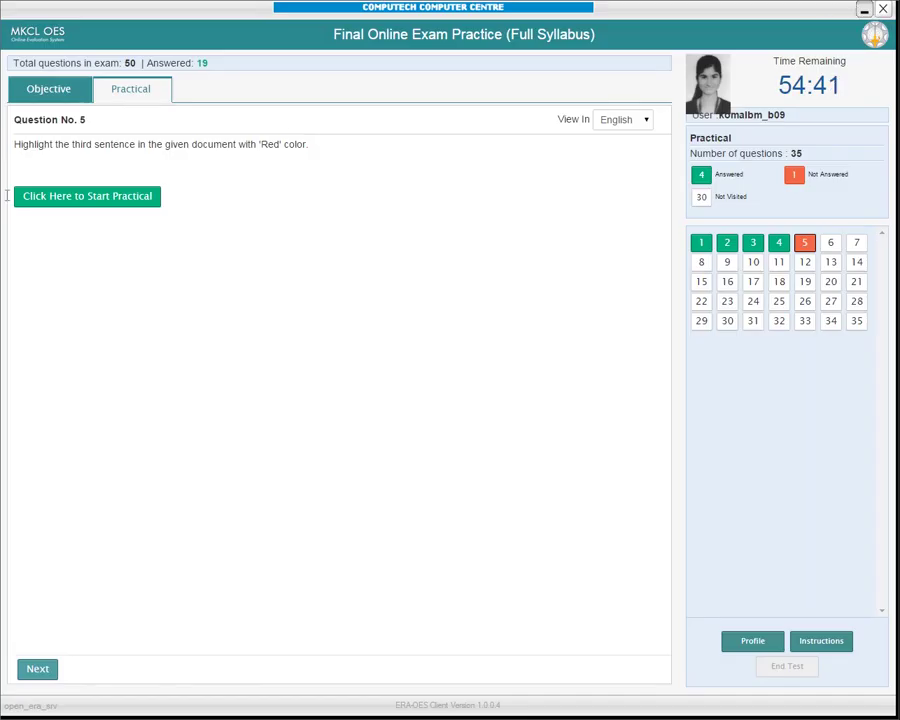
# Start practical question 5, highlight the third sentence of the numbered list in red, and submit the answer.
pyautogui.click(99, 205)
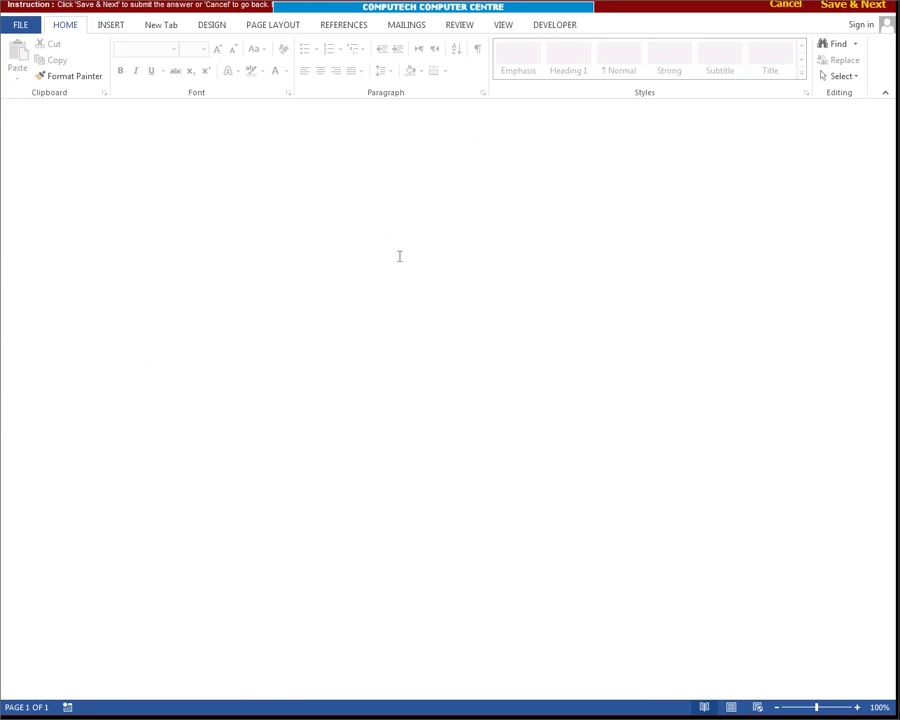
pyautogui.click(202, 188)
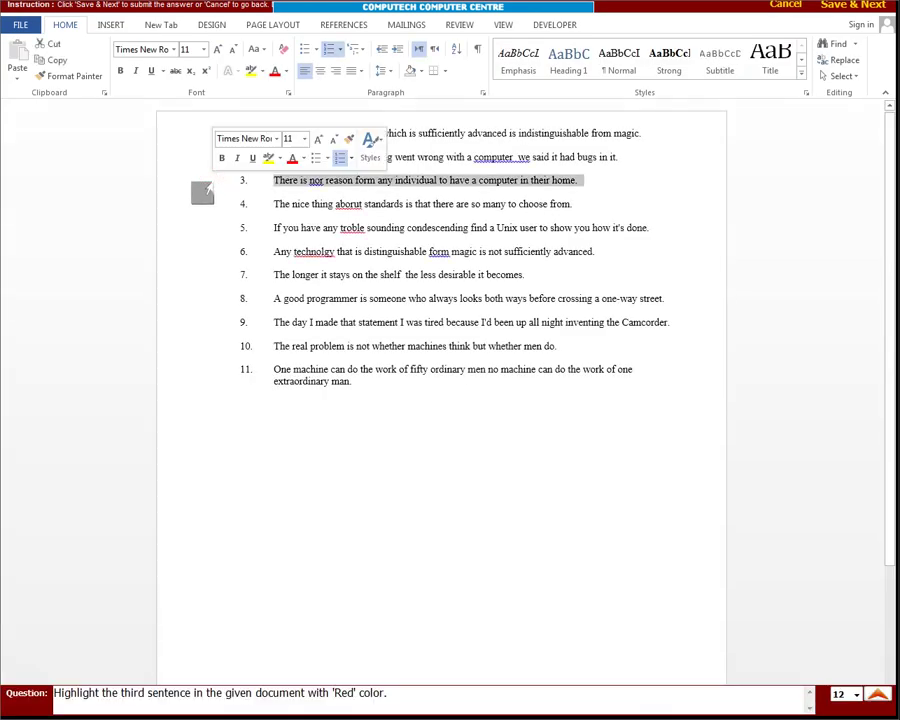
pyautogui.click(262, 72)
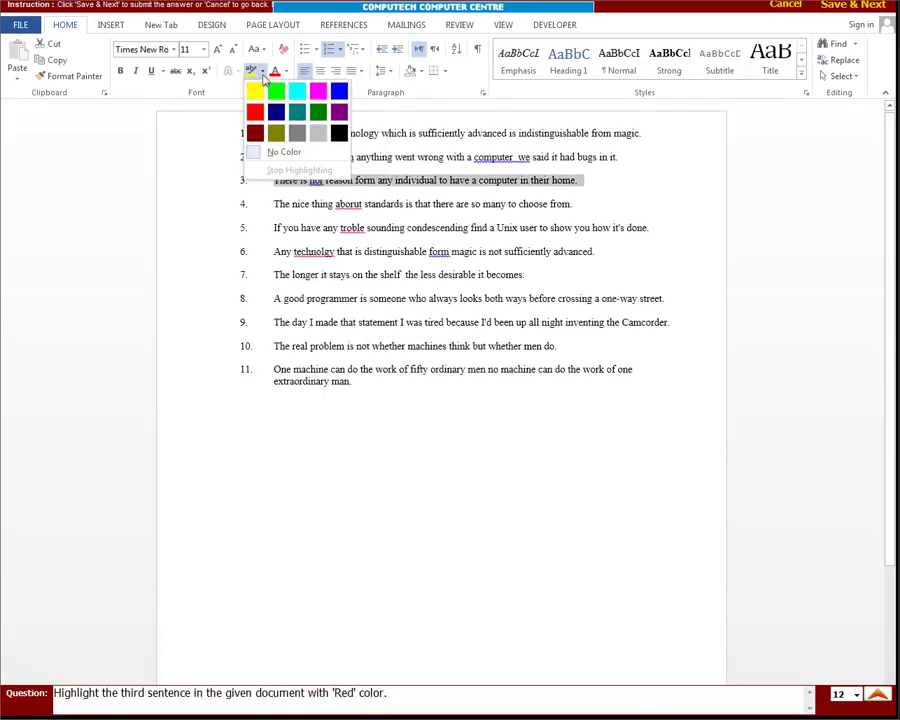
pyautogui.click(255, 110)
pyautogui.click(472, 470)
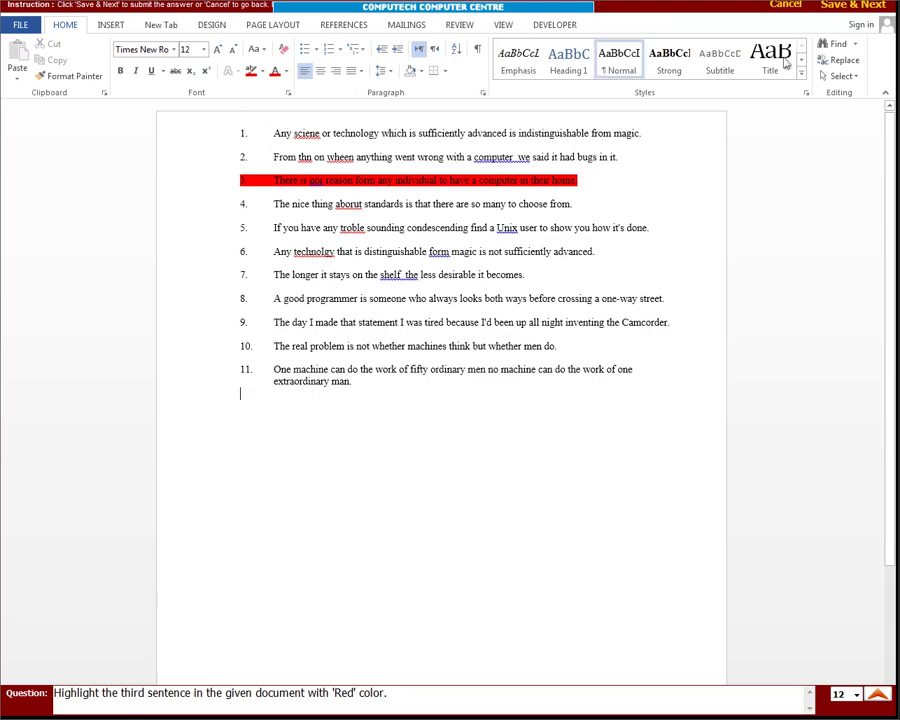
pyautogui.click(836, 8)
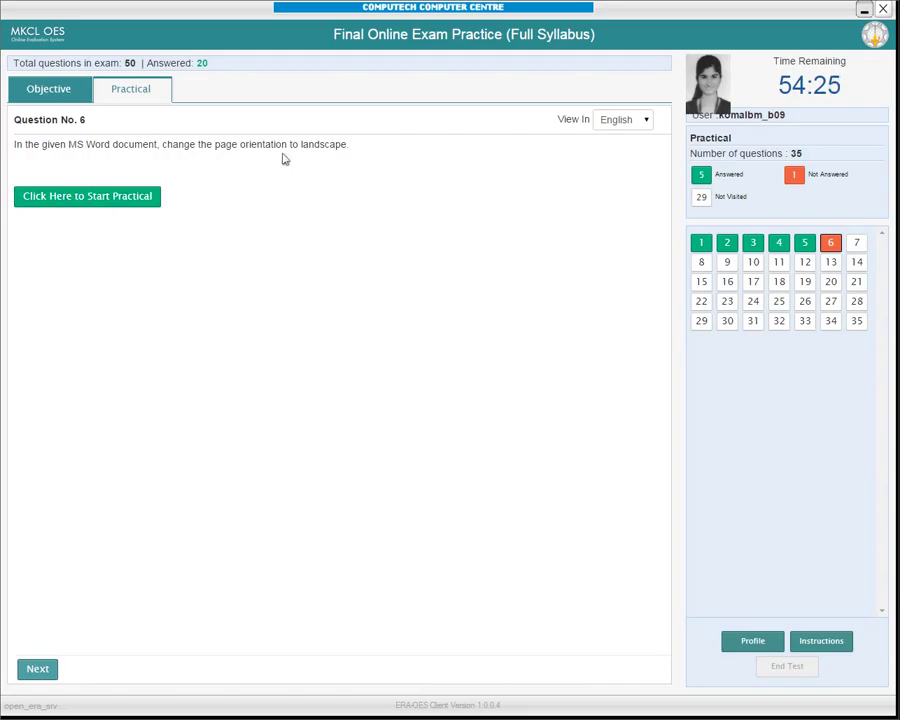
# Start practical question 6, change the document's page orientation to Landscape, and submit the answer.
pyautogui.click(143, 196)
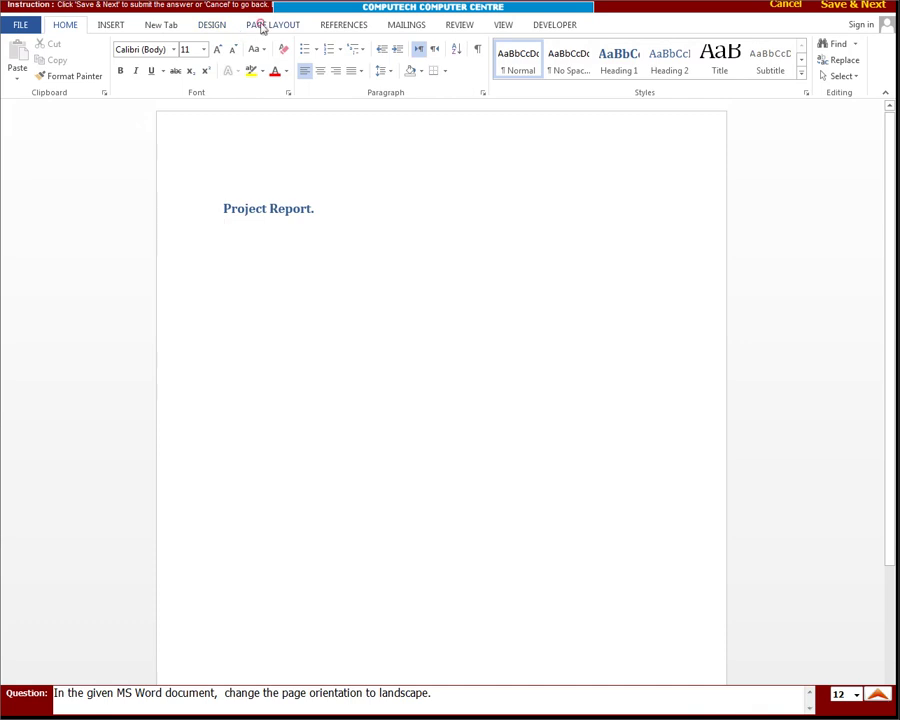
pyautogui.click(263, 25)
pyautogui.click(65, 80)
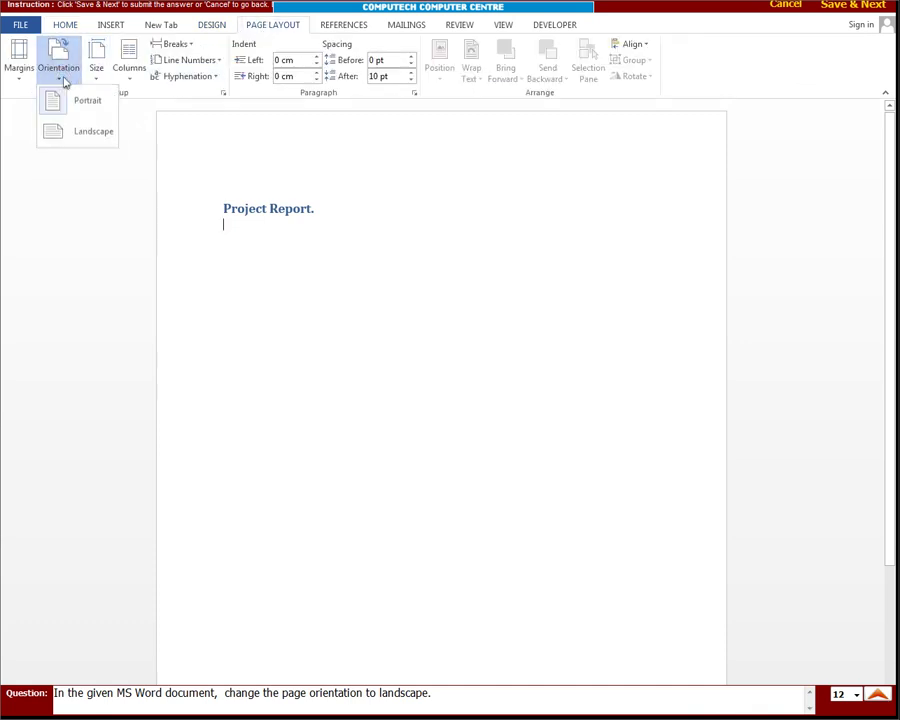
pyautogui.click(76, 136)
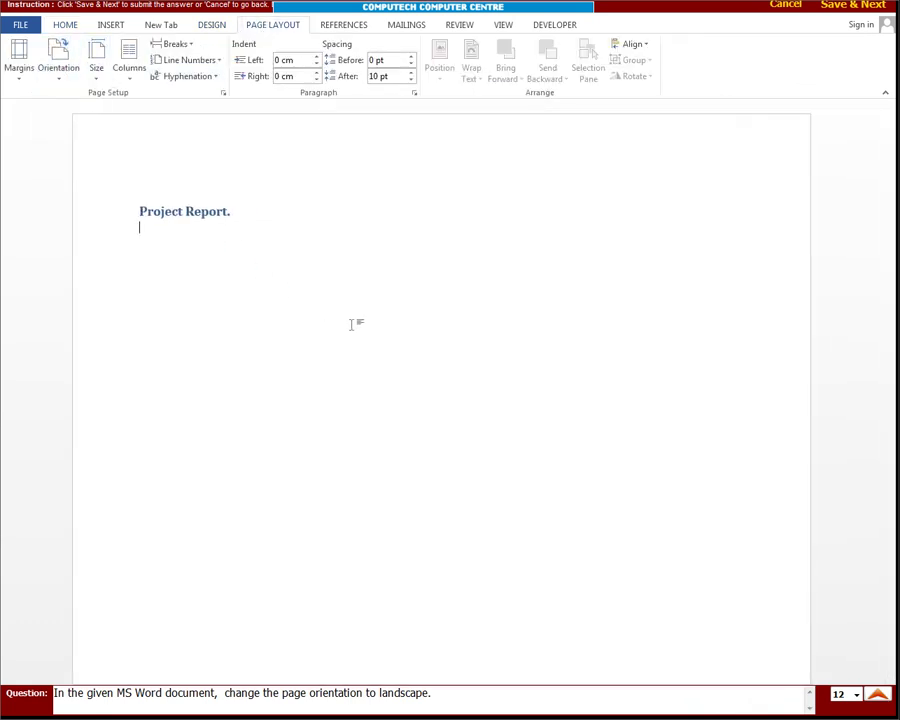
pyautogui.click(841, 8)
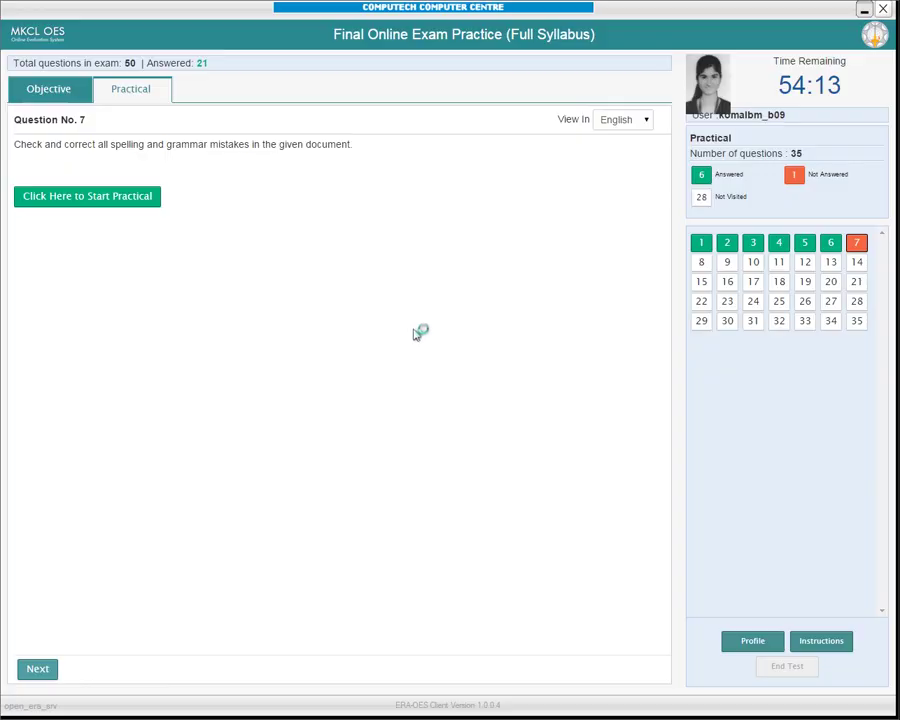
# Start practical question 7, run Spelling & Grammar accepting the suggested correction for every mistake in the document, and submit the answer.
pyautogui.click(88, 198)
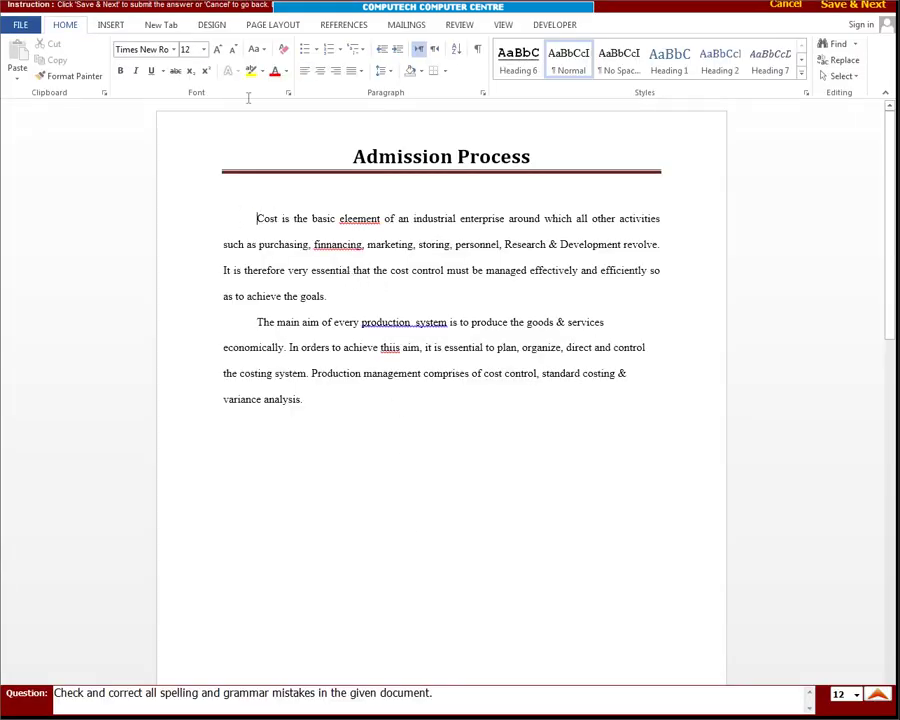
pyautogui.click(510, 26)
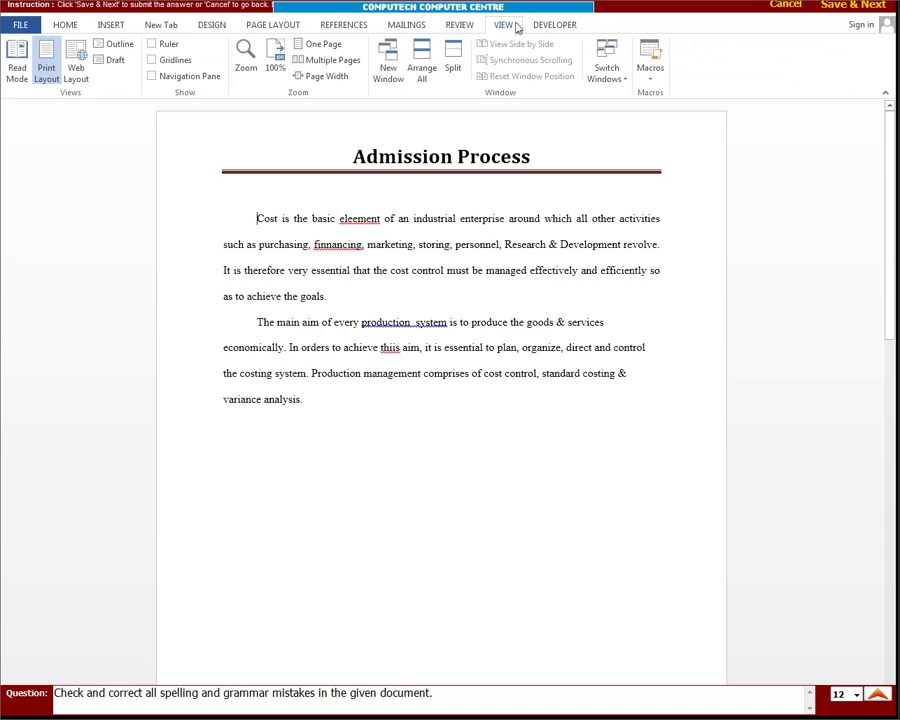
pyautogui.click(463, 26)
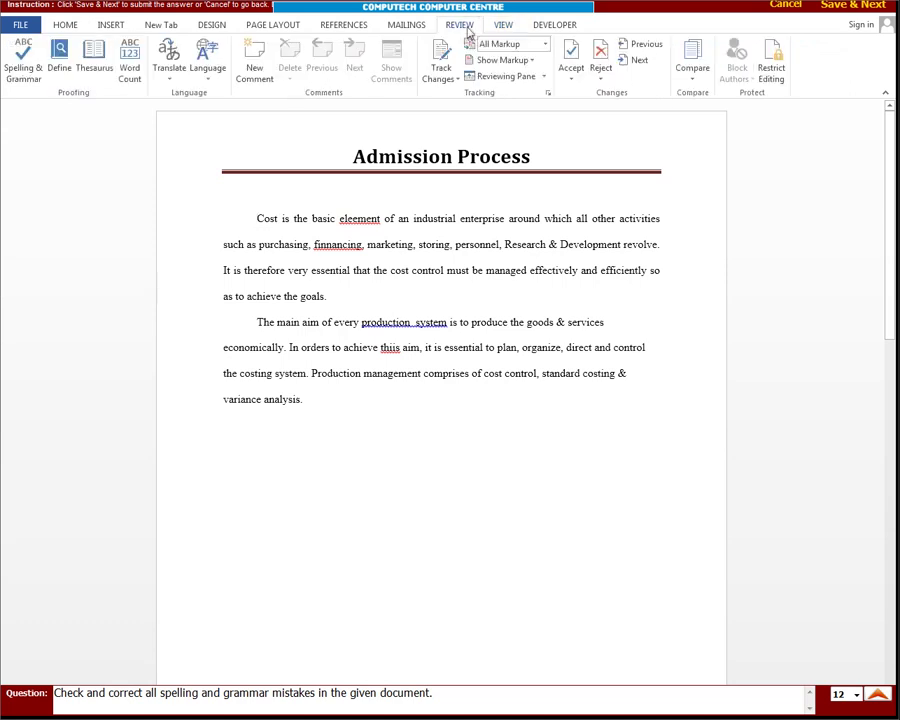
pyautogui.click(9, 64)
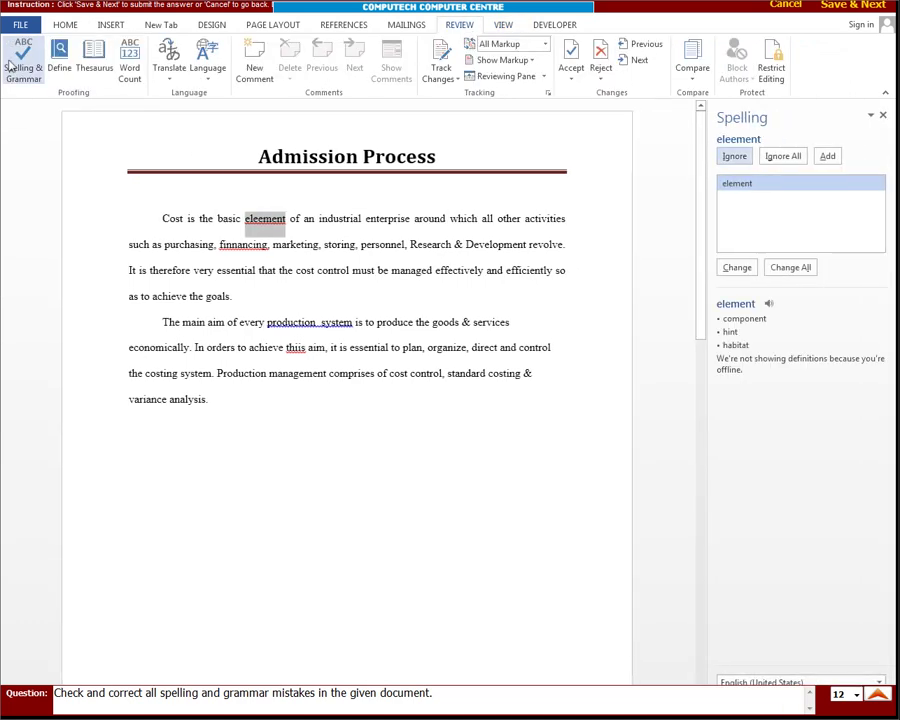
pyautogui.click(738, 268)
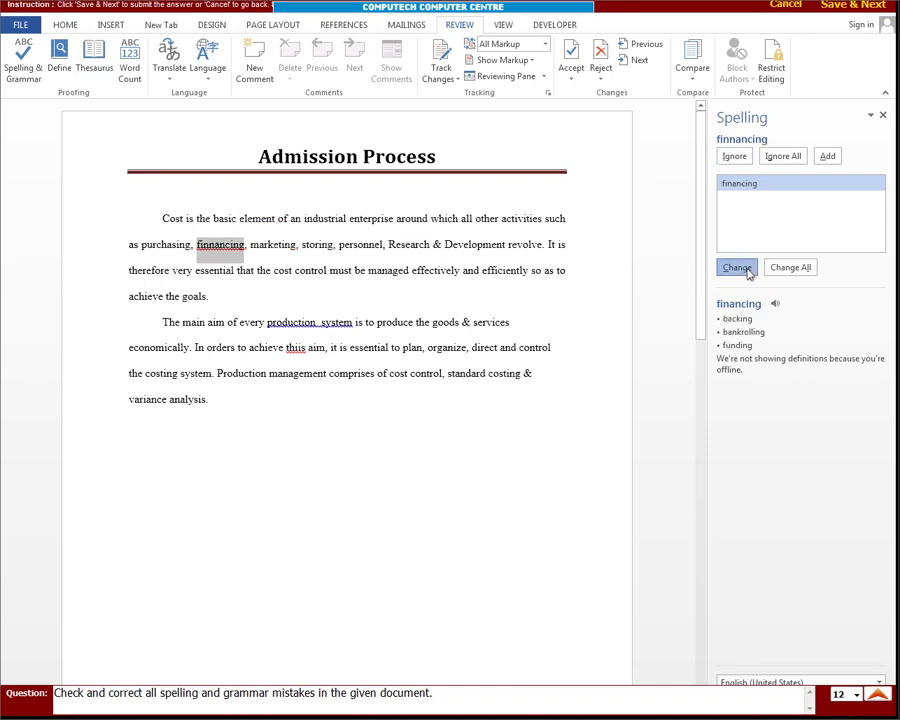
pyautogui.click(738, 268)
pyautogui.click(738, 268)
pyautogui.click(738, 268)
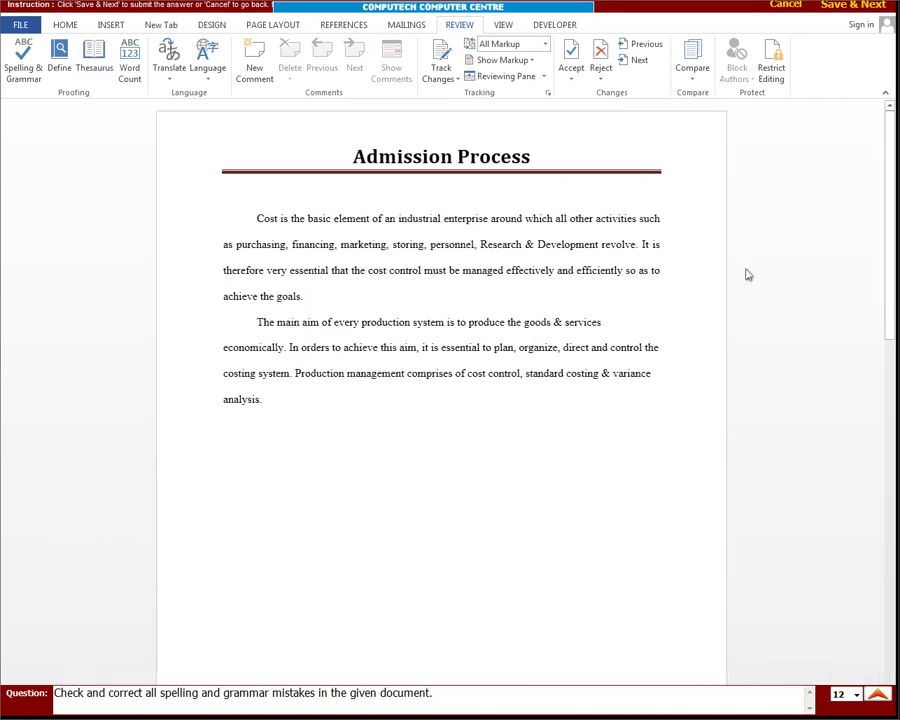
pyautogui.click(454, 402)
pyautogui.click(855, 6)
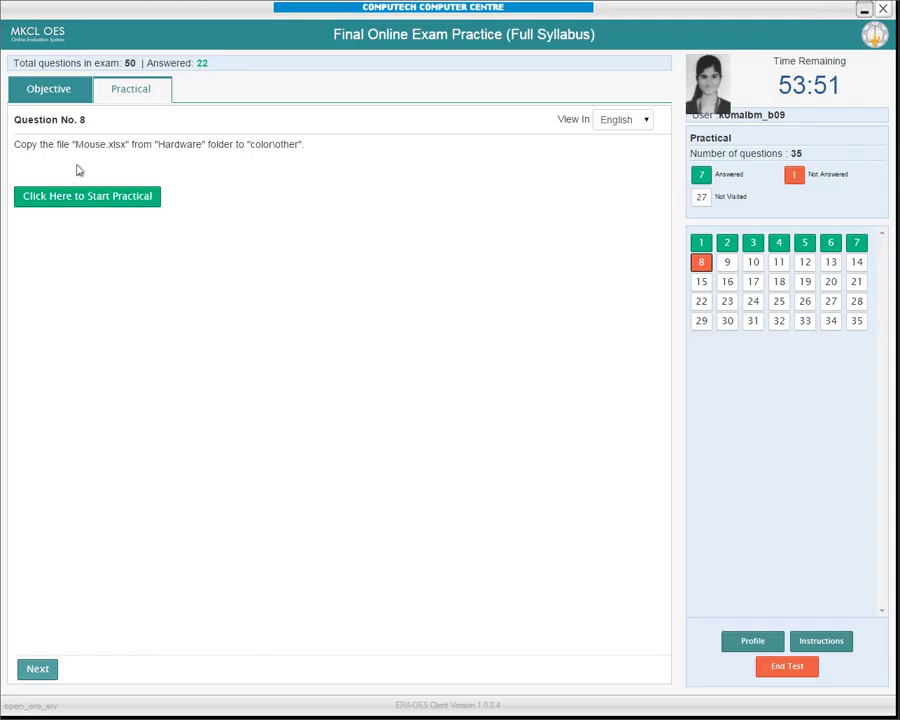
# Start practical question 8 and copy the file Mouse.xlsx from the Hardware folder.
pyautogui.click(74, 200)
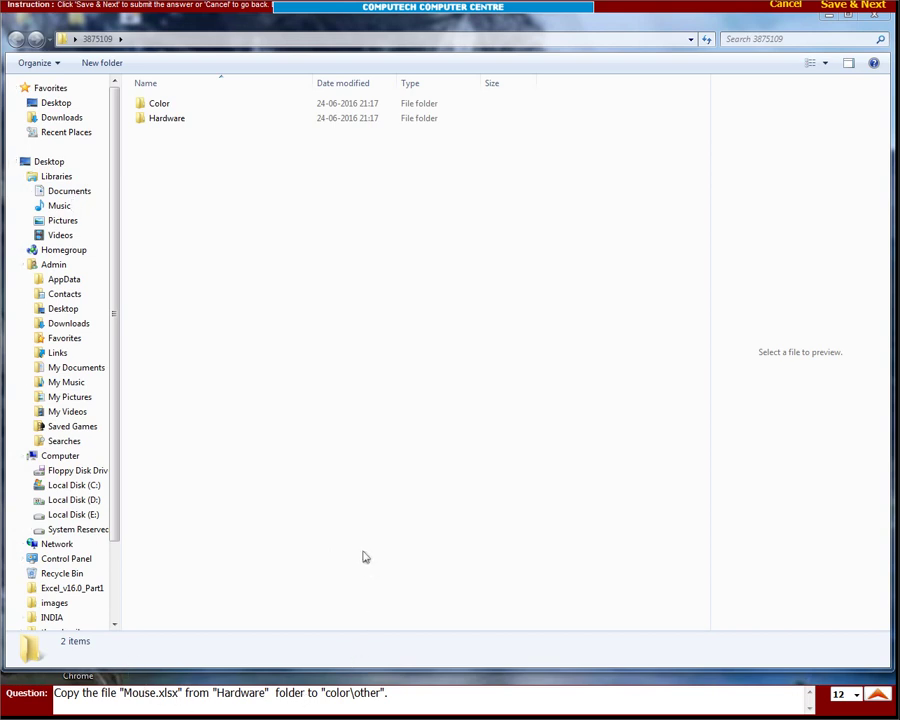
pyautogui.doubleClick(165, 119)
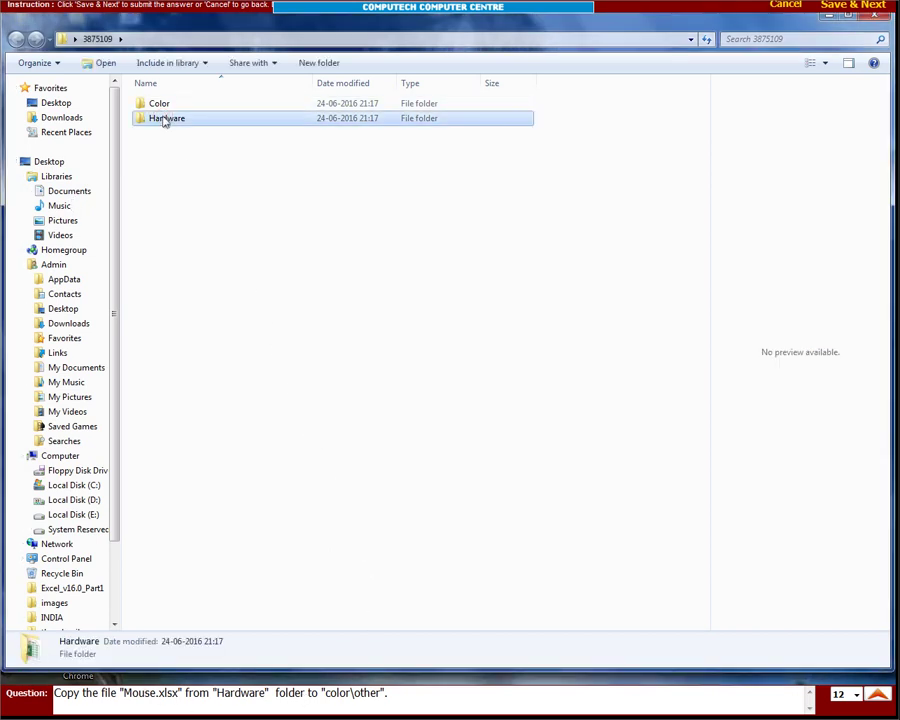
pyautogui.click(164, 105)
pyautogui.click(36, 63)
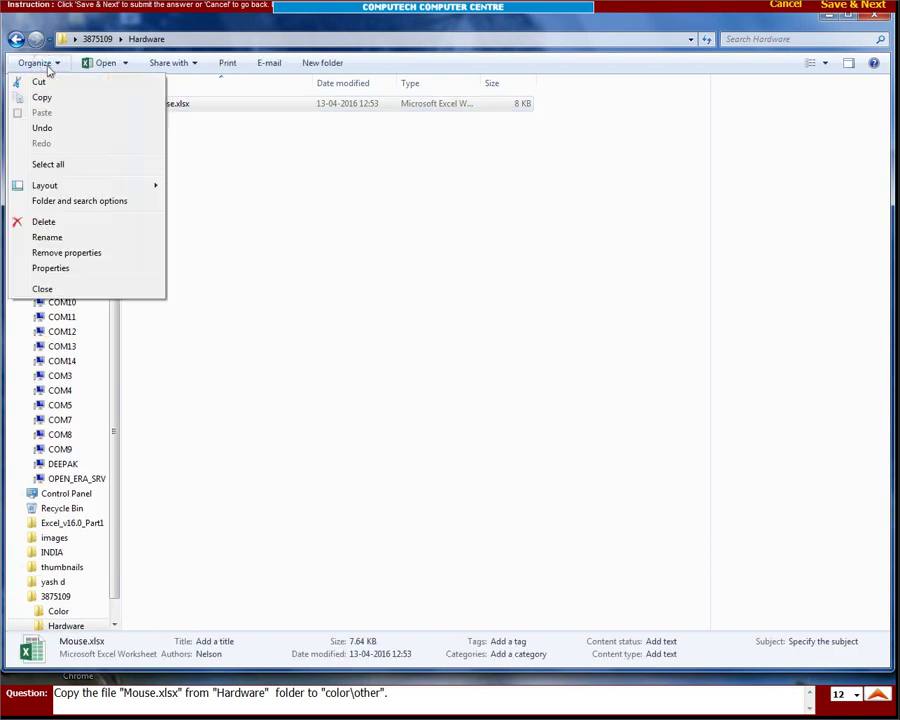
pyautogui.click(43, 99)
# Paste Mouse.xlsx into the Other folder inside Color and submit the answer.
pyautogui.click(15, 39)
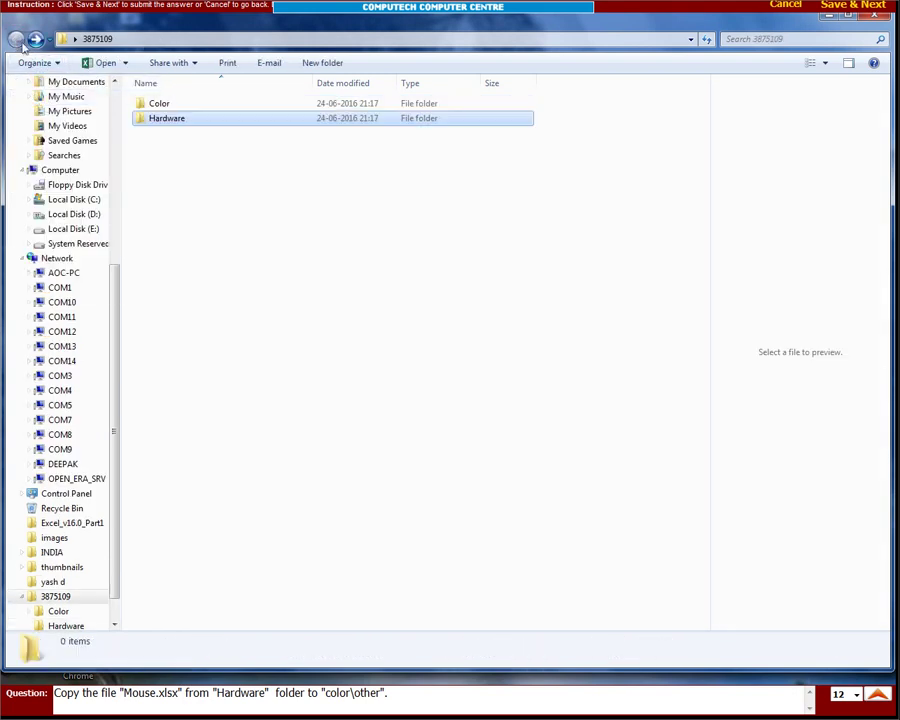
pyautogui.doubleClick(159, 104)
pyautogui.doubleClick(159, 106)
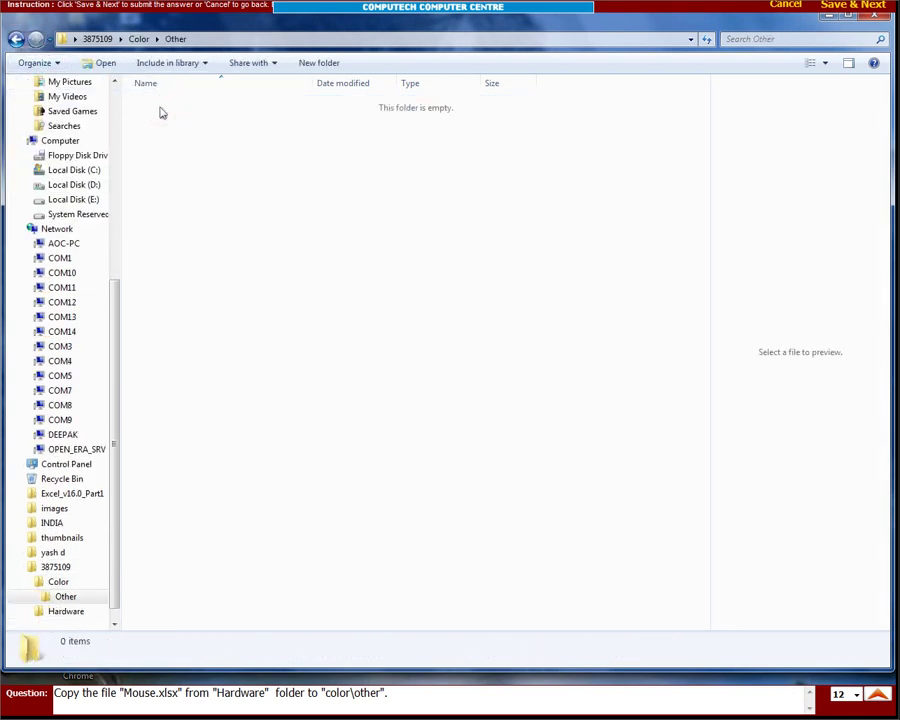
pyautogui.click(28, 62)
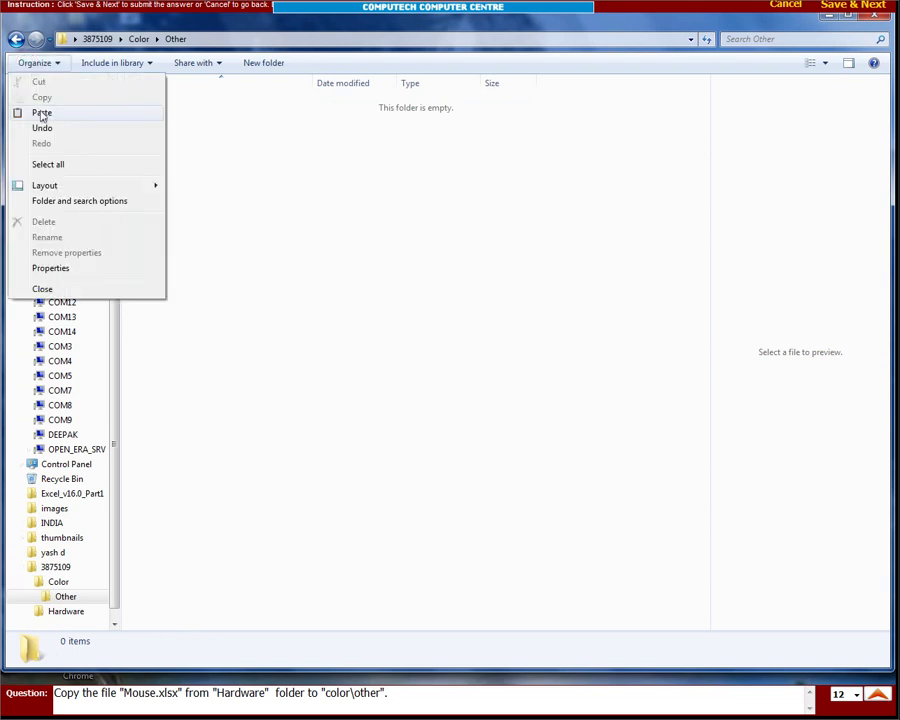
pyautogui.click(42, 112)
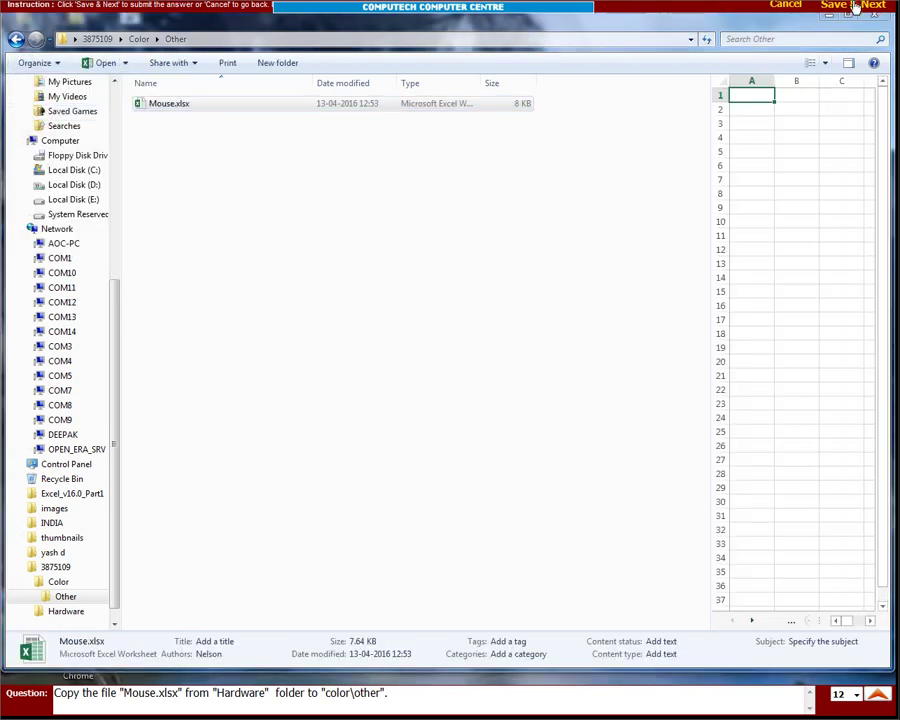
pyautogui.click(857, 7)
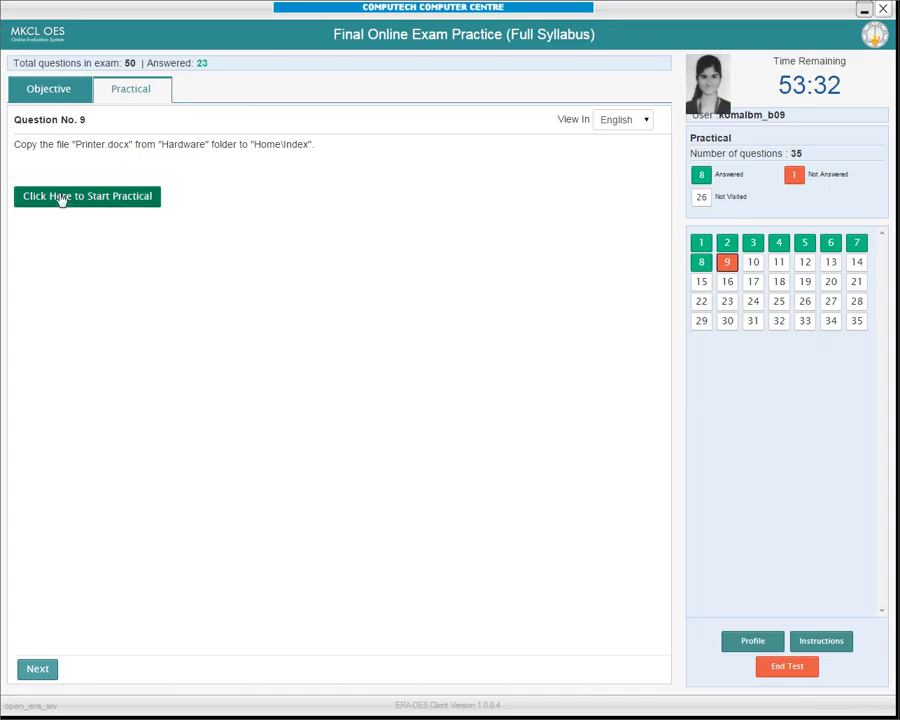
# Start practical question 9 and copy the file Printer.docx from the Hardware folder.
pyautogui.click(82, 195)
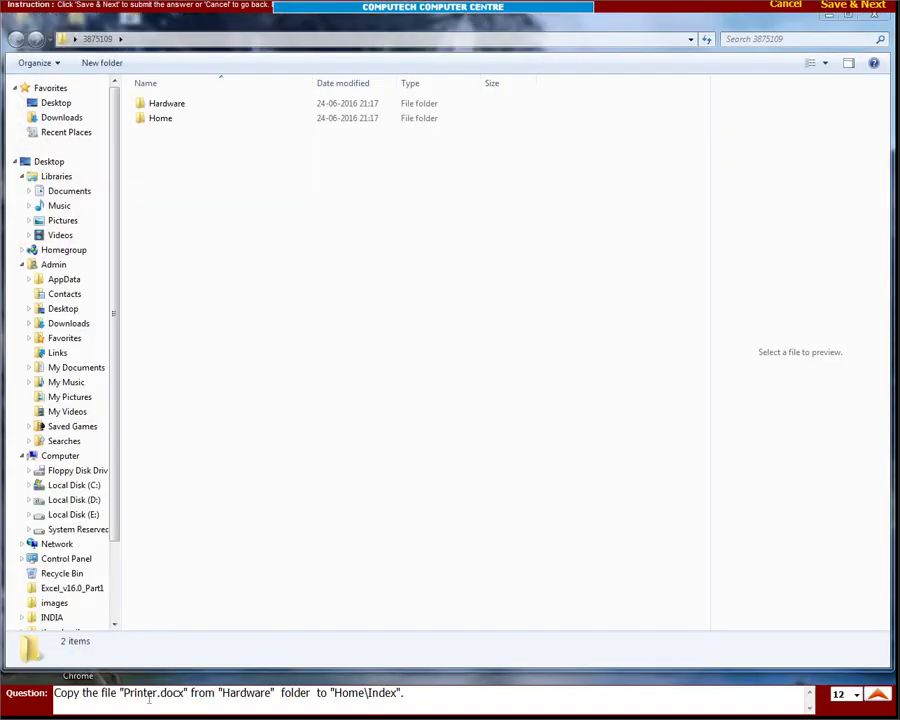
pyautogui.doubleClick(164, 106)
pyautogui.click(165, 104)
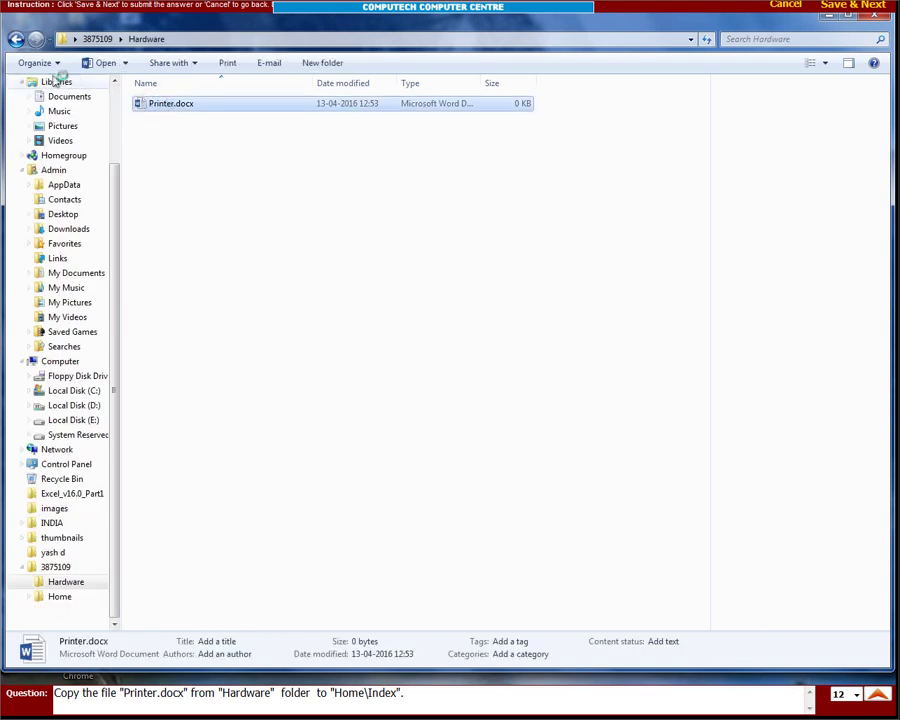
pyautogui.click(34, 62)
pyautogui.click(42, 97)
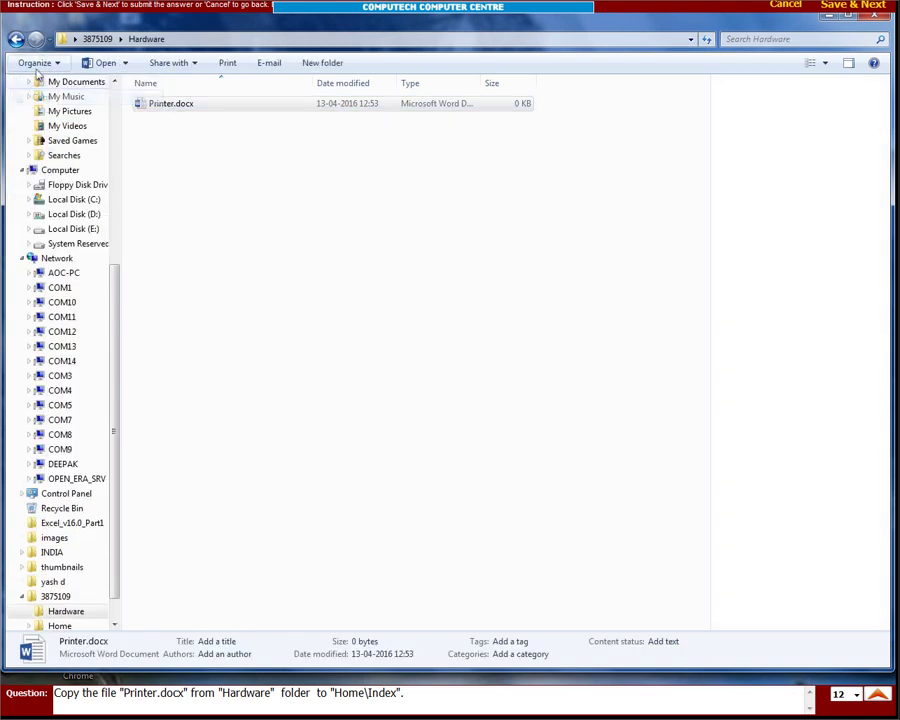
# Paste Printer.docx into the Index folder inside Home and submit the answer.
pyautogui.click(16, 39)
pyautogui.doubleClick(174, 124)
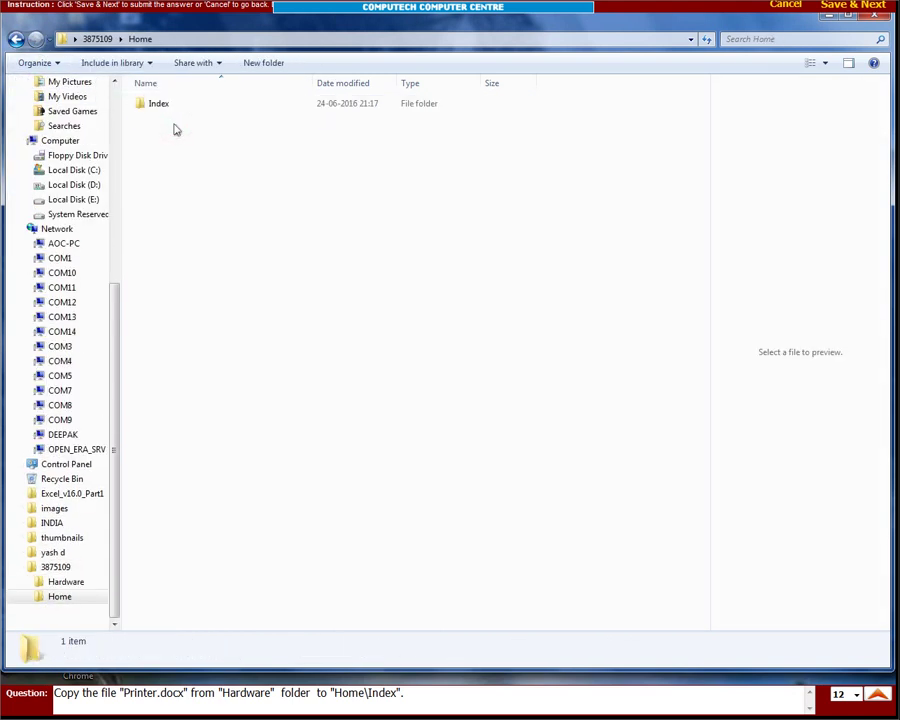
pyautogui.doubleClick(150, 105)
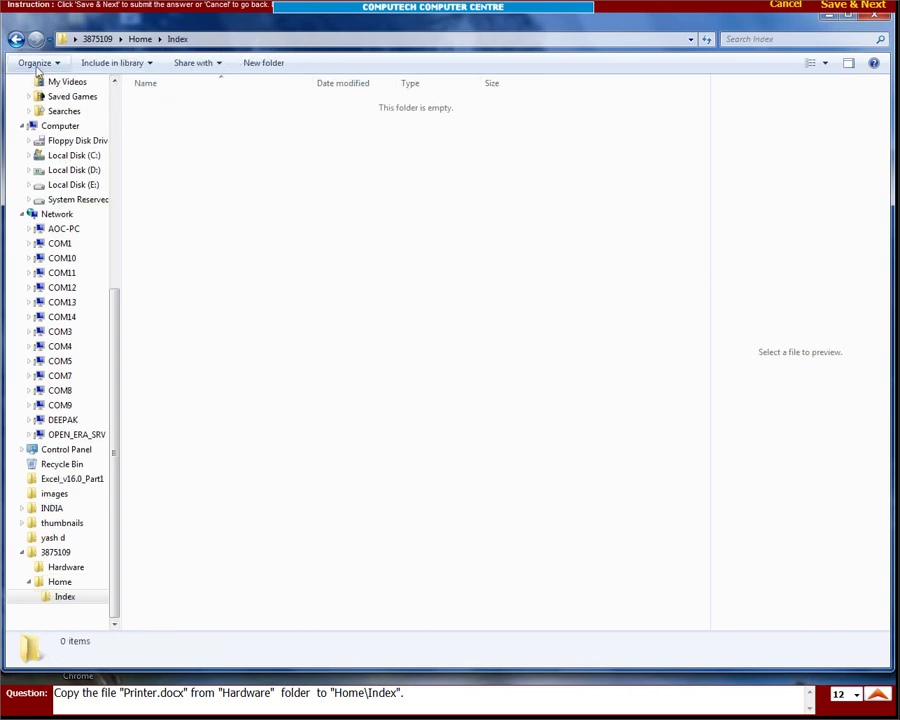
pyautogui.click(34, 62)
pyautogui.click(44, 112)
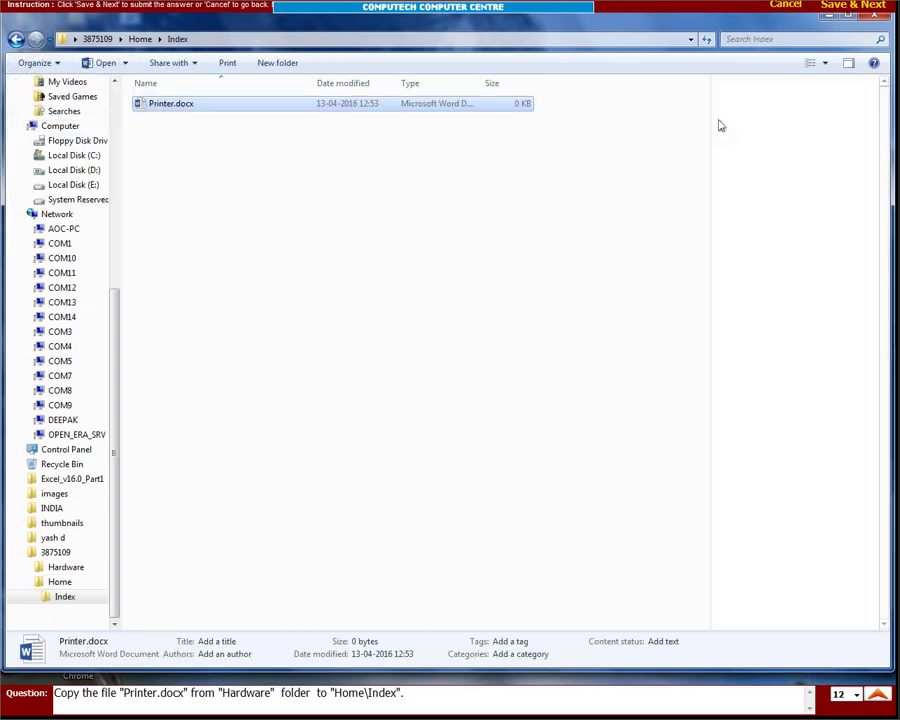
pyautogui.click(843, 6)
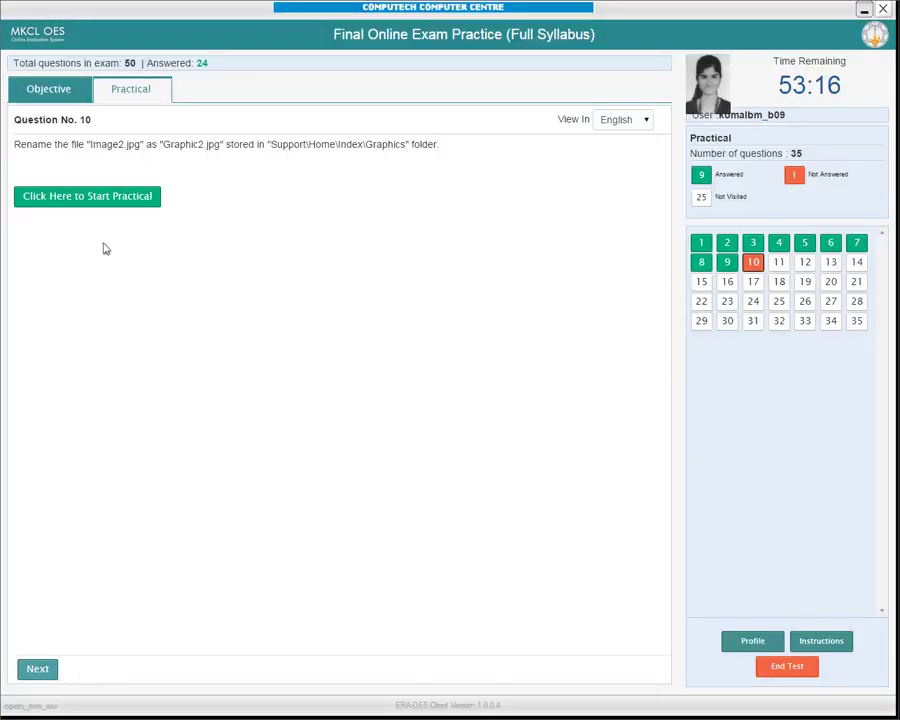
# Start practical question 10 and open the folder Support\Home\Index\Graphics.
pyautogui.click(64, 199)
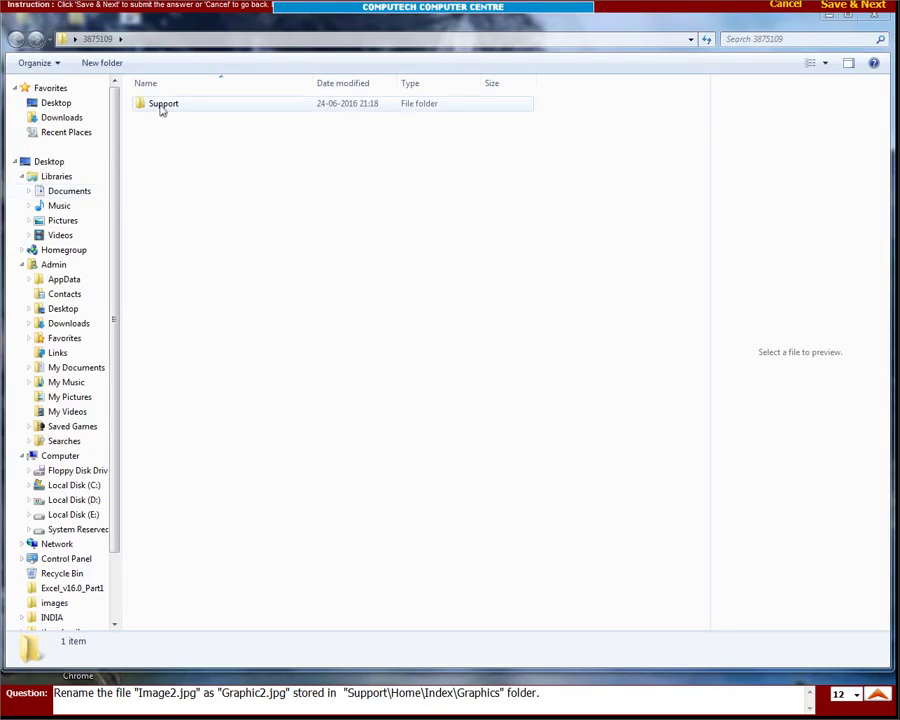
pyautogui.click(161, 106)
pyautogui.doubleClick(161, 106)
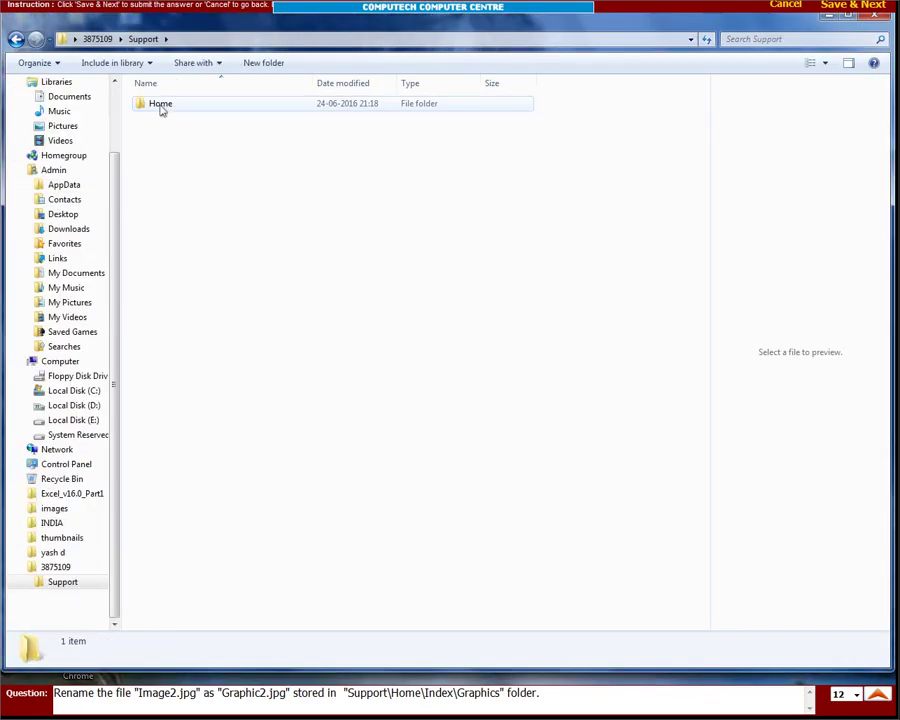
pyautogui.doubleClick(161, 107)
pyautogui.click(158, 108)
pyautogui.doubleClick(158, 108)
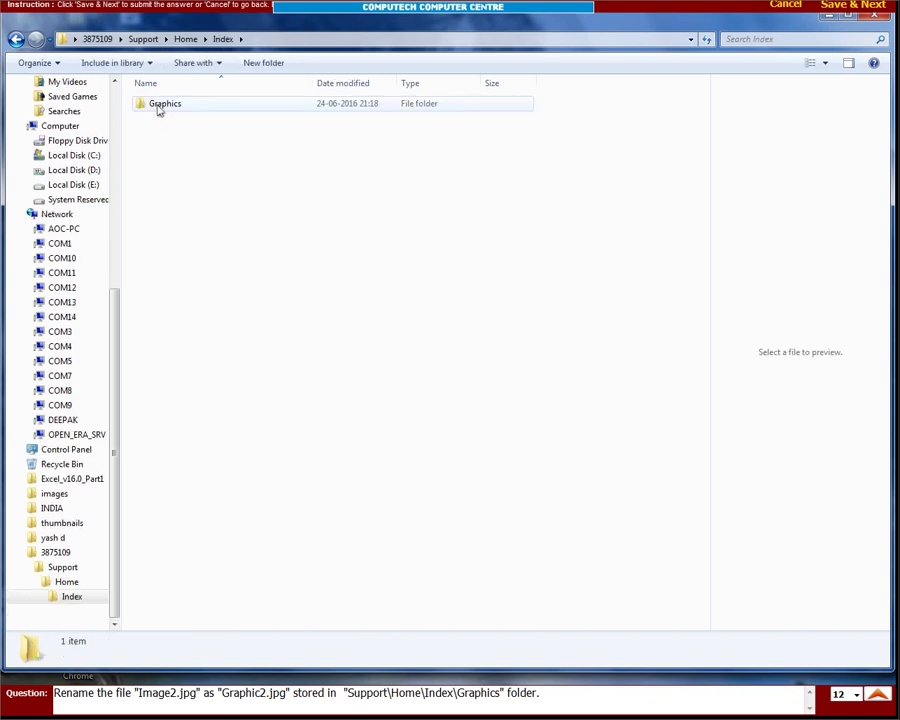
pyautogui.doubleClick(157, 107)
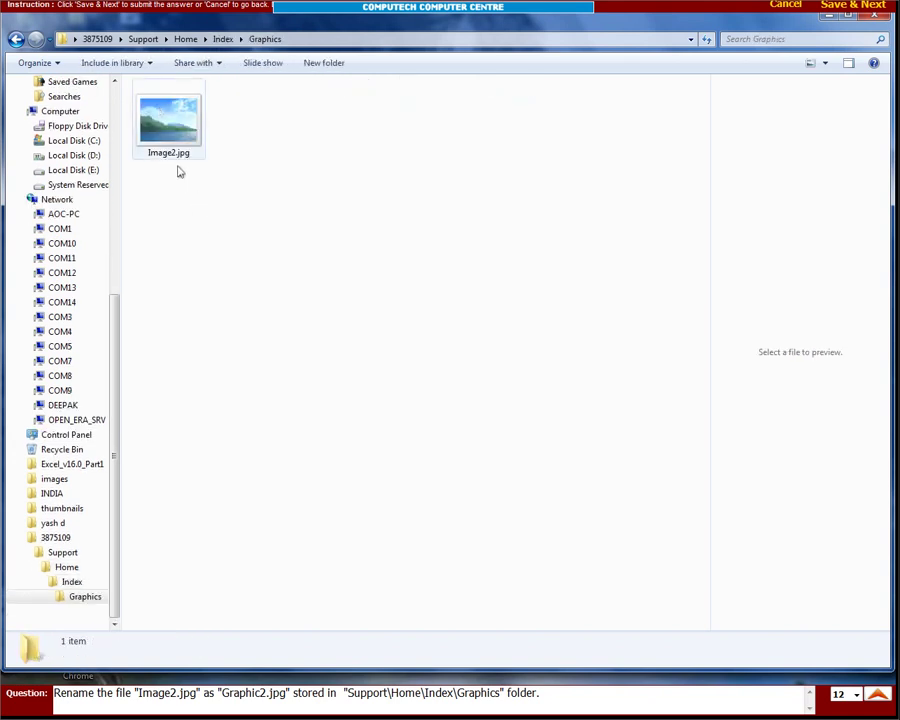
# Rename the file Image2.jpg as Graphic2.jpg and submit the answer.
pyautogui.click(168, 150)
pyautogui.click(38, 63)
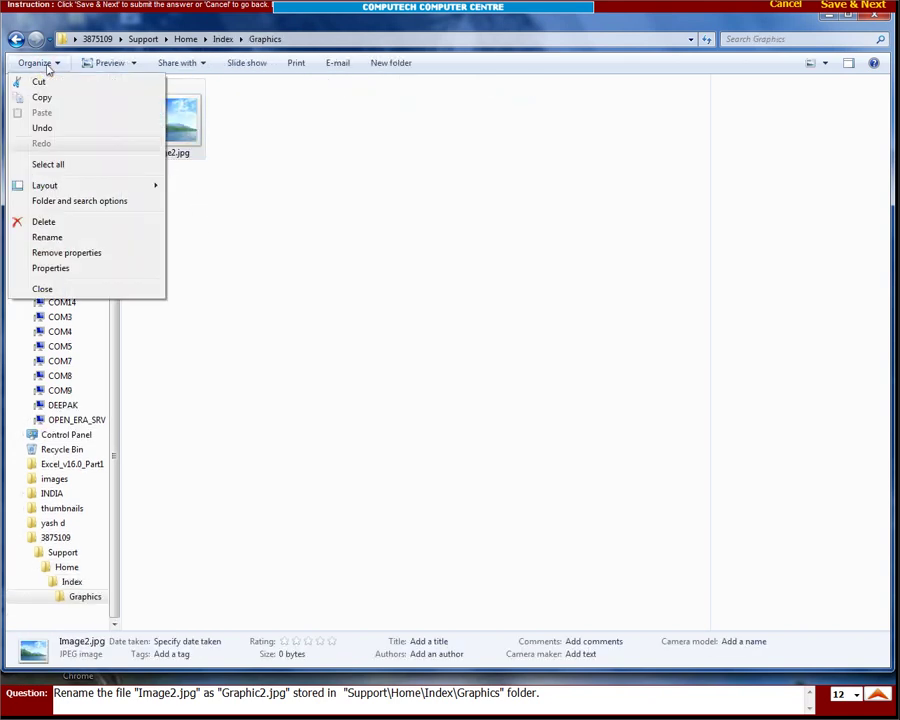
pyautogui.click(59, 240)
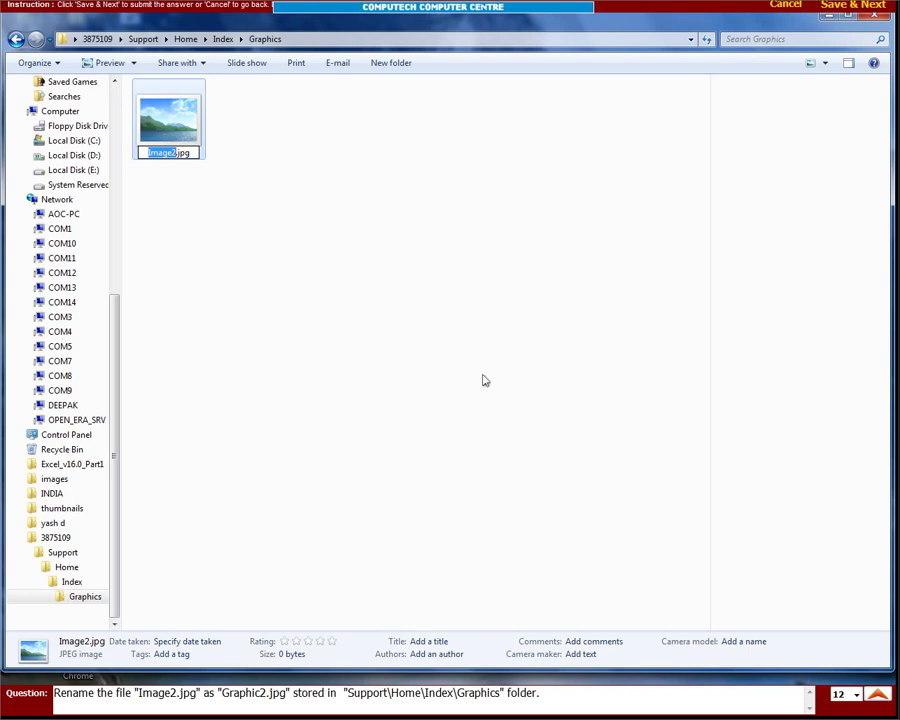
pyautogui.write('Graphic2')
pyautogui.click(397, 324)
pyautogui.click(846, 8)
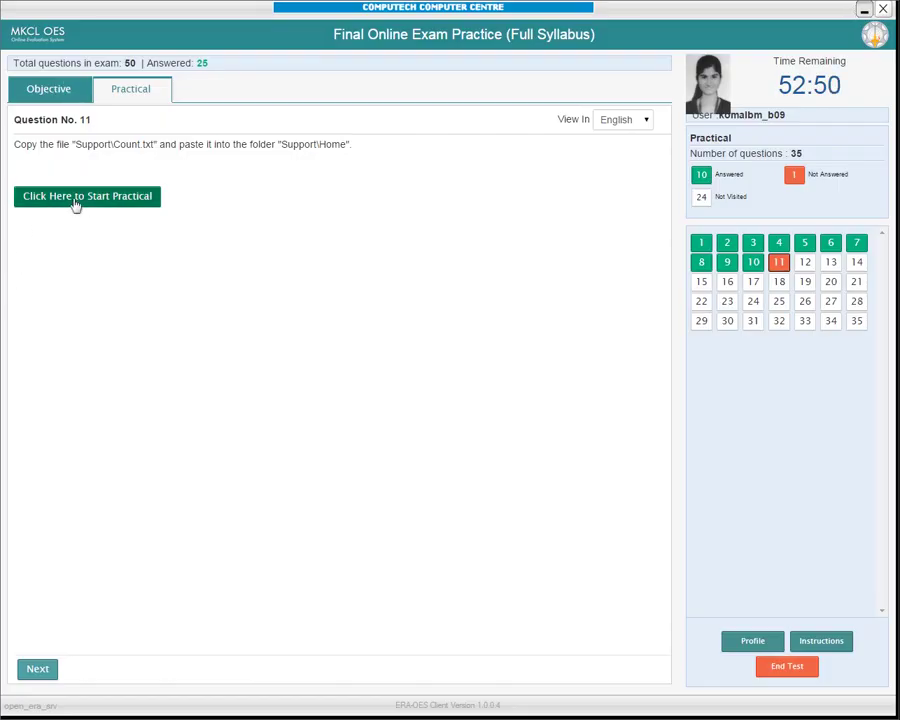
# Start practical question 11 and copy the file Count.txt from the Support folder.
pyautogui.click(75, 205)
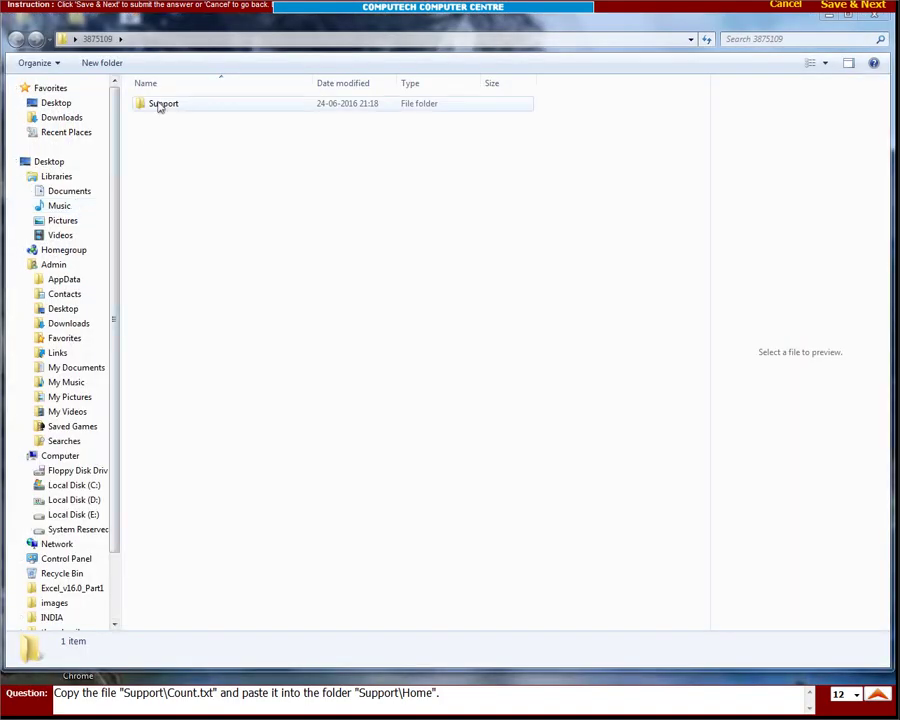
pyautogui.doubleClick(159, 106)
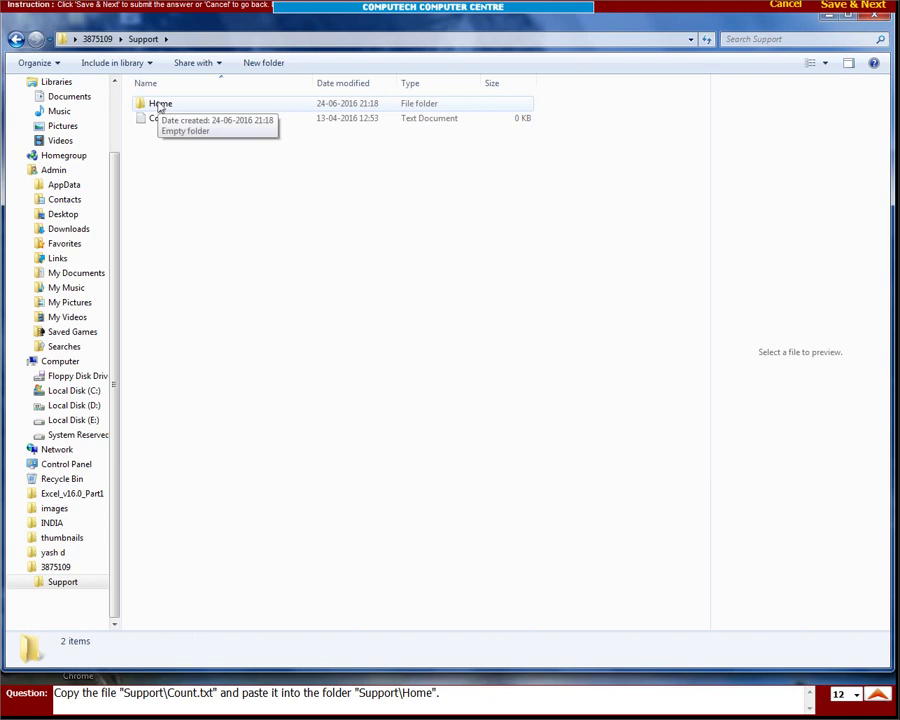
pyautogui.click(159, 106)
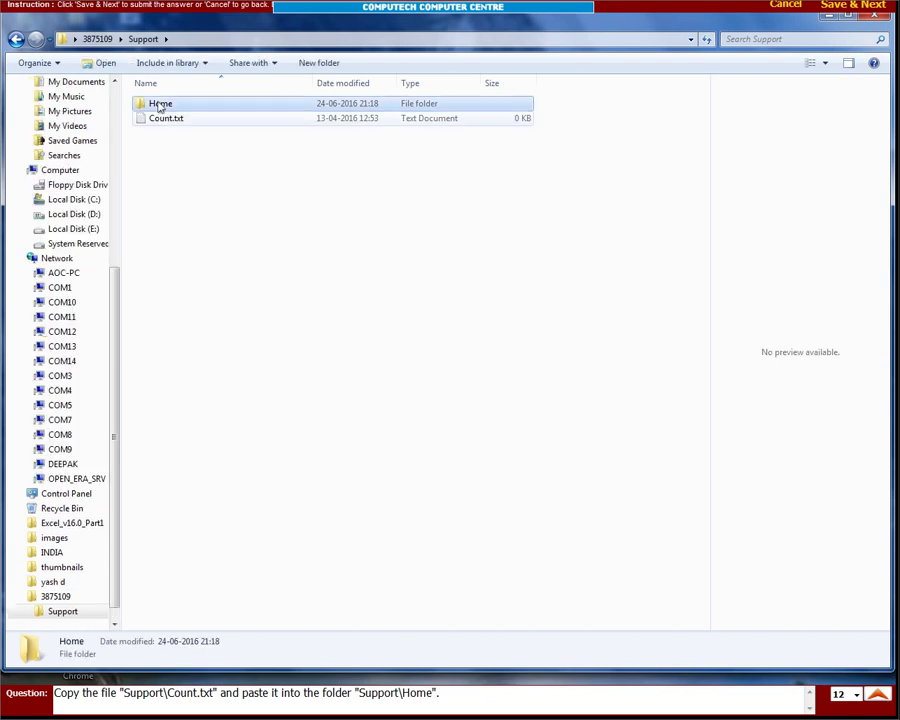
pyautogui.press('Down')
pyautogui.click(34, 62)
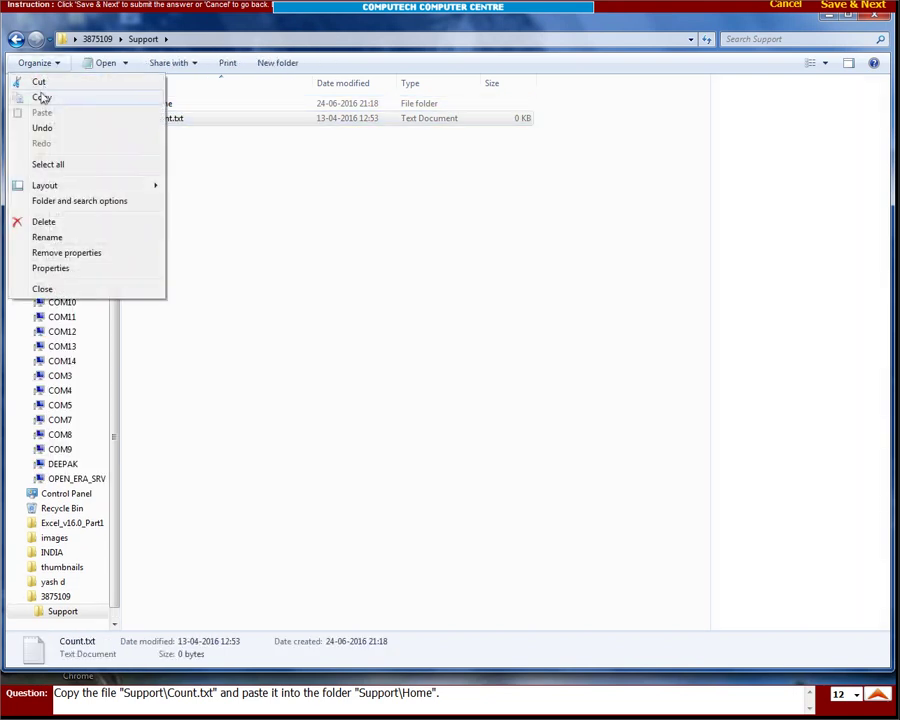
pyautogui.click(44, 97)
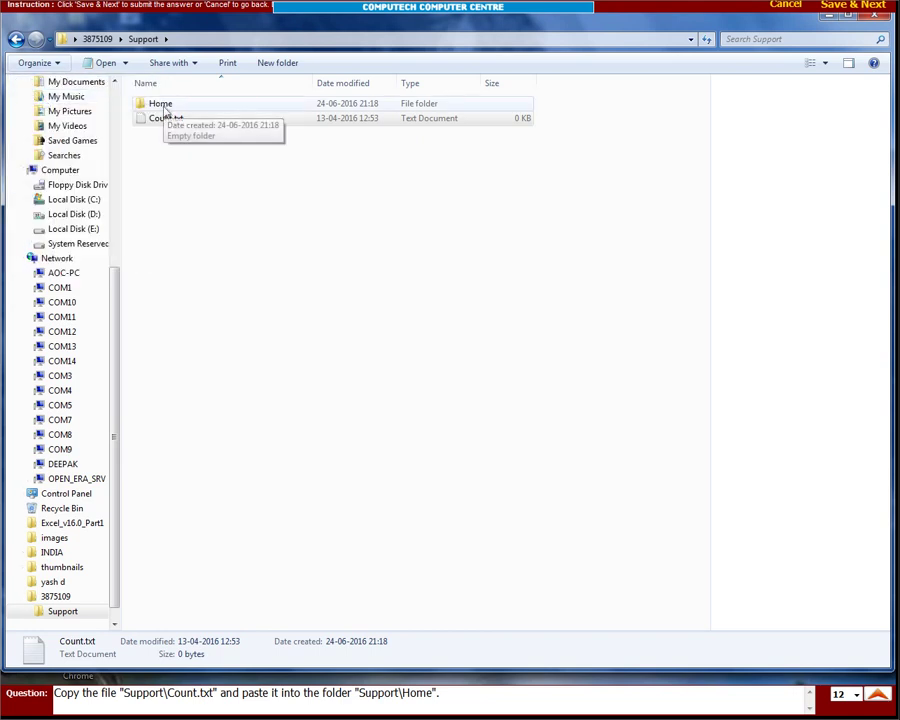
# Paste Count.txt into the Home folder inside Support and submit the answer.
pyautogui.doubleClick(165, 108)
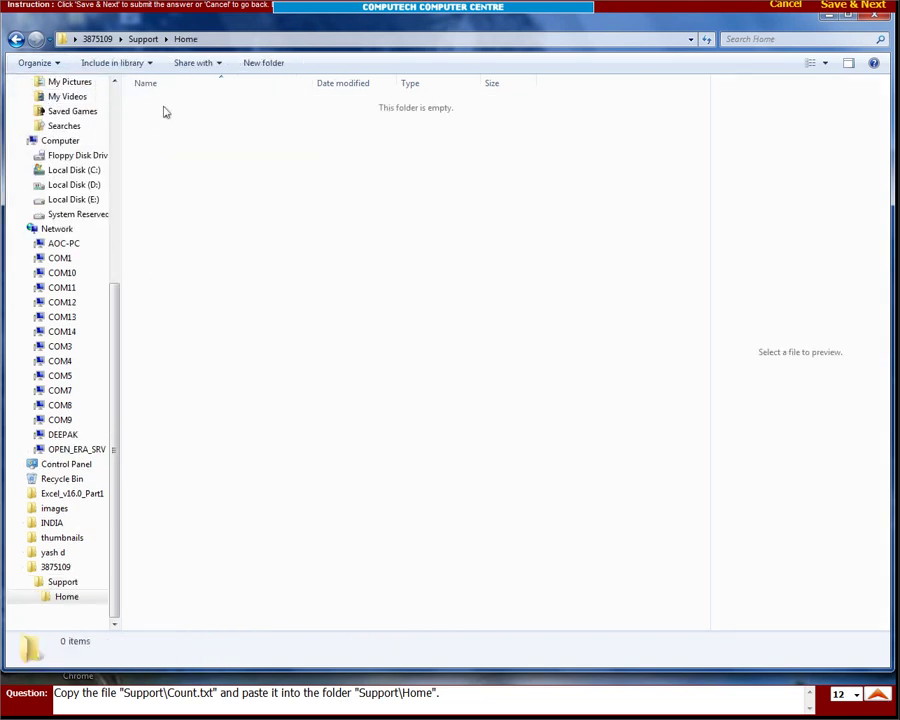
pyautogui.click(34, 62)
pyautogui.click(33, 111)
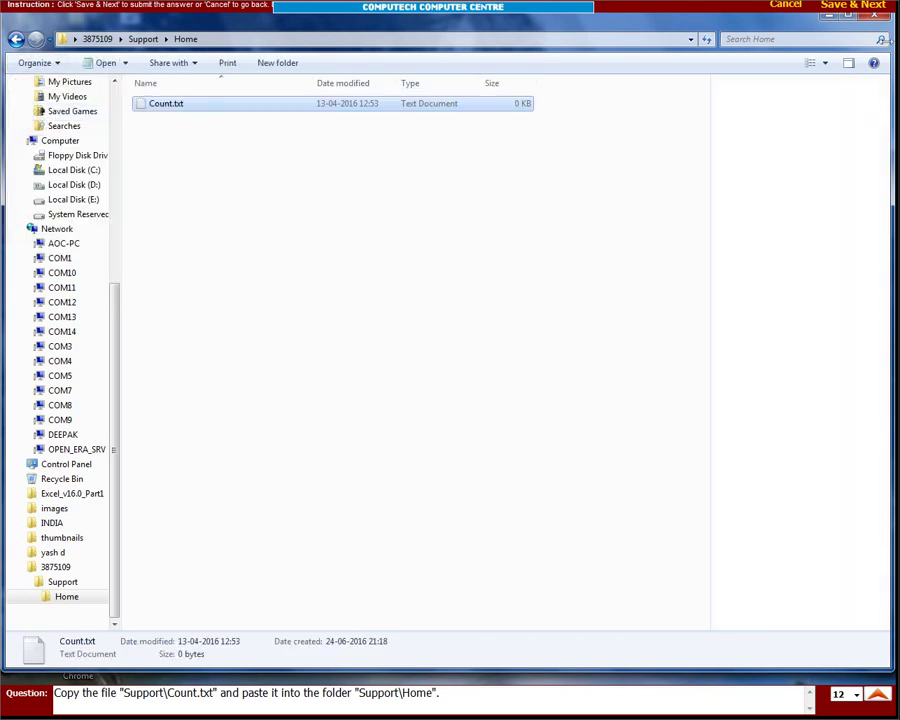
pyautogui.click(845, 8)
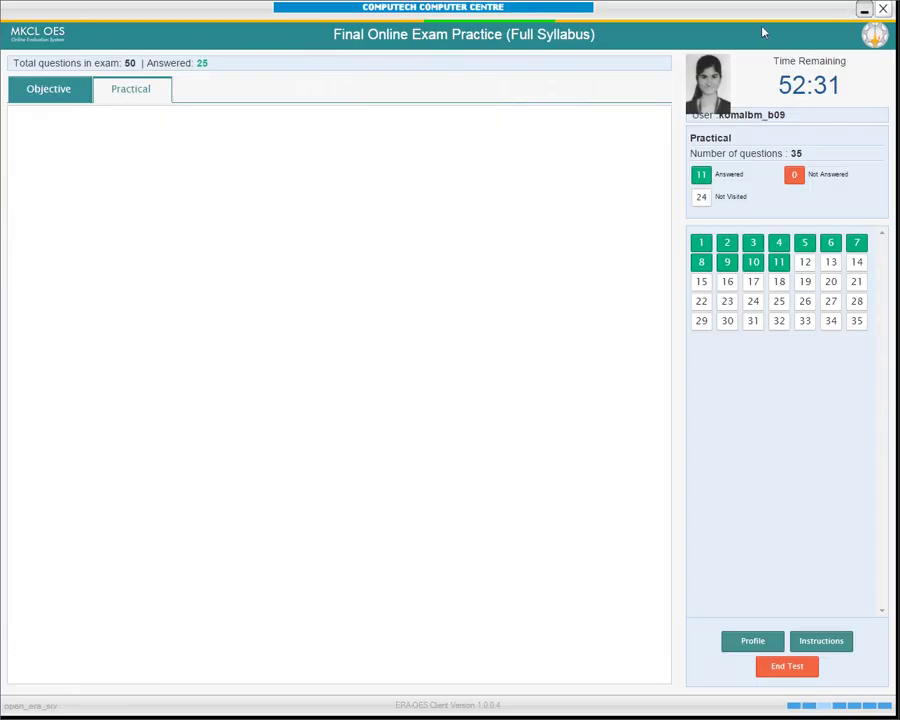
# Start practical question 12 and copy forest.gif and waterfall.gif from the Support folder.
pyautogui.click(120, 198)
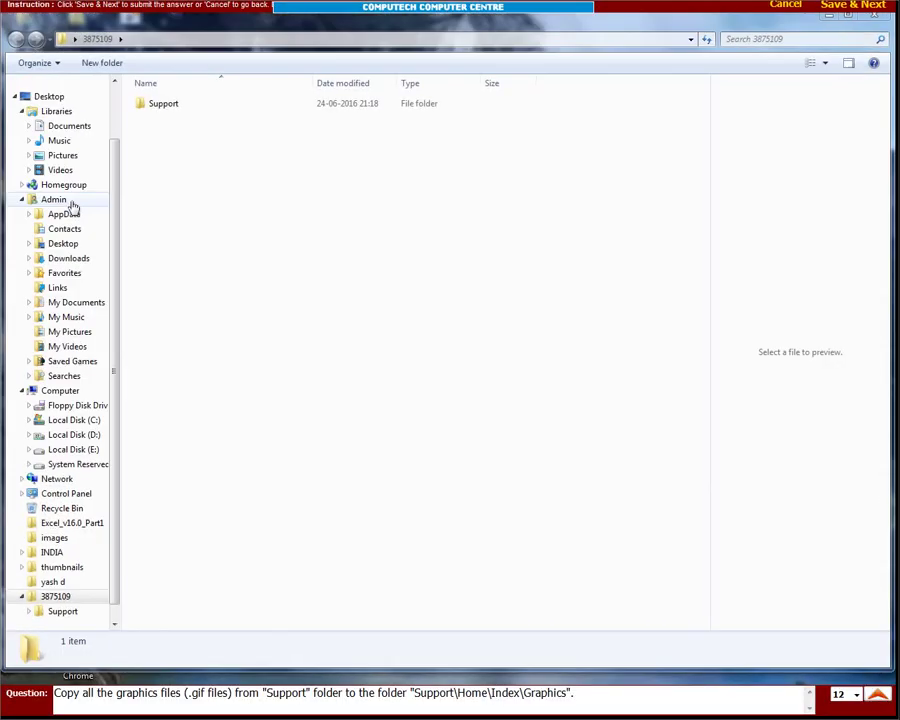
pyautogui.click(157, 110)
pyautogui.doubleClick(157, 110)
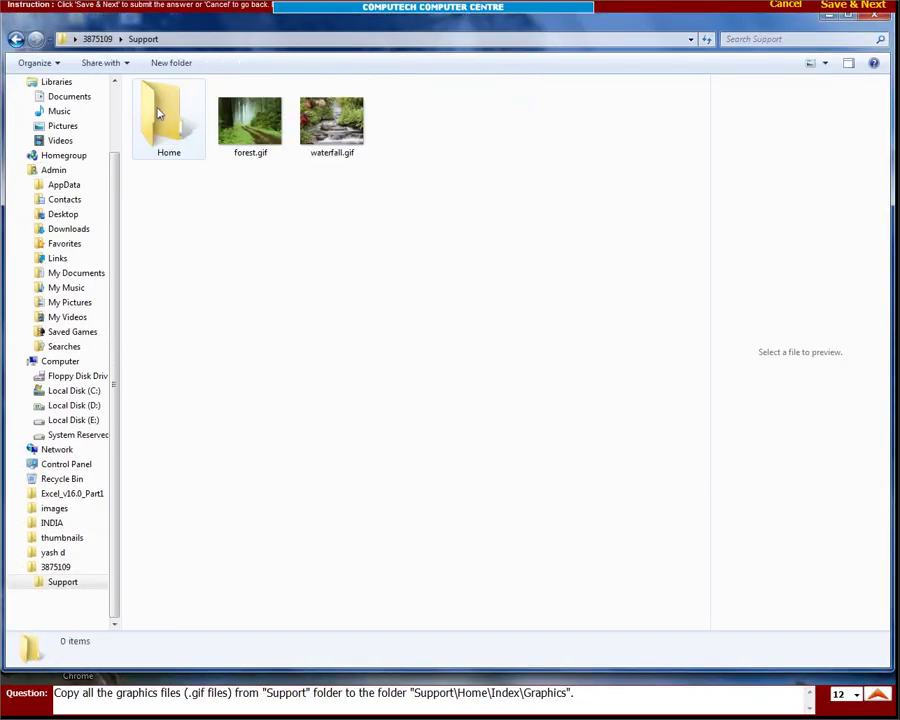
pyautogui.moveTo(359, 195); pyautogui.dragTo(228, 86)
pyautogui.click(40, 64)
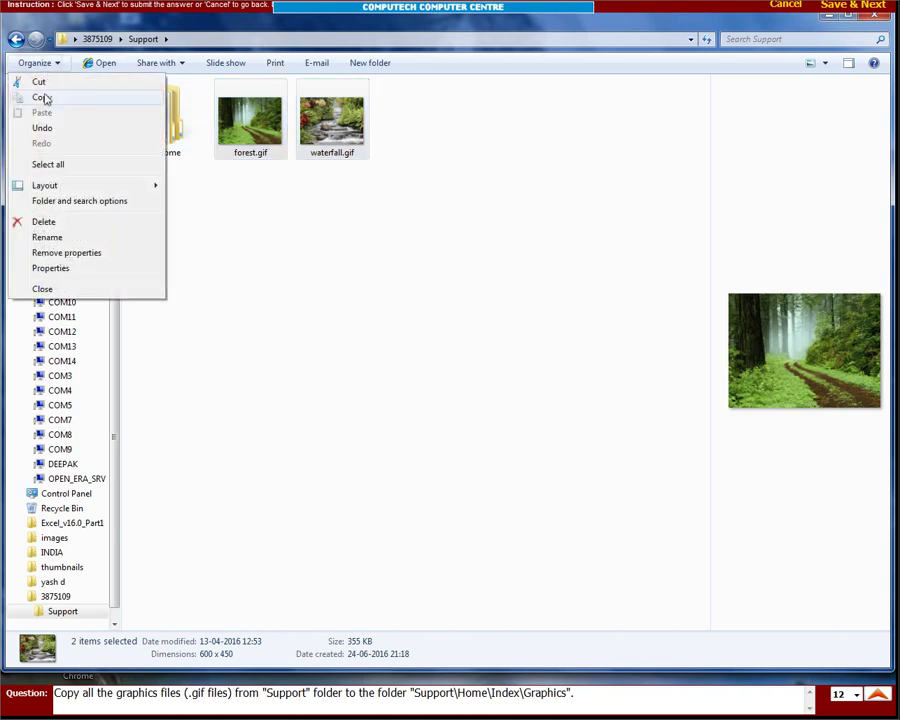
pyautogui.click(44, 94)
# Paste the two .gif files into Support\Home\Index\Graphics and submit the answer.
pyautogui.doubleClick(162, 132)
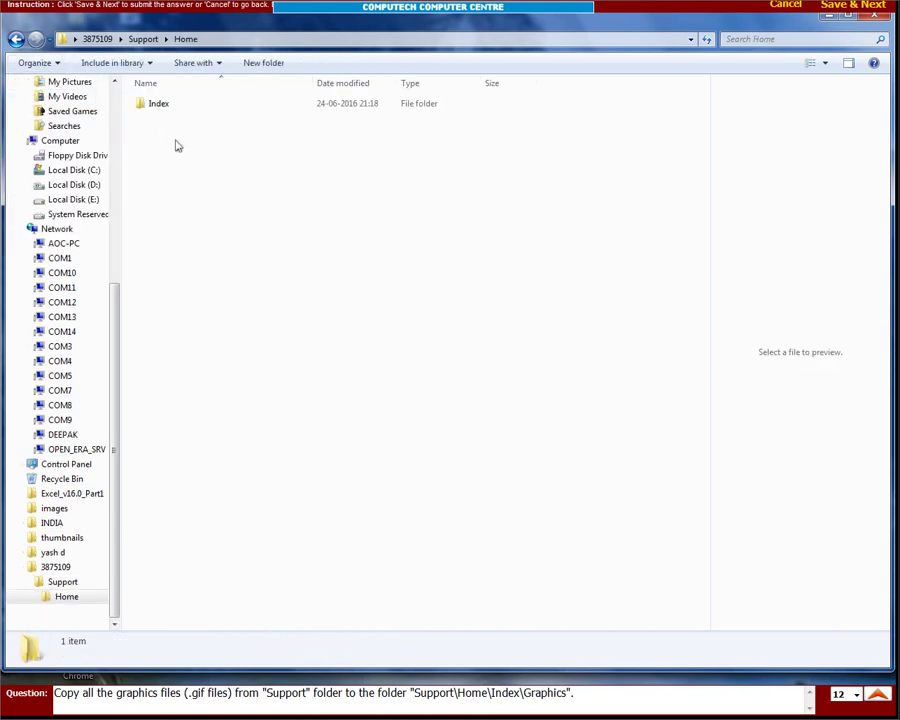
pyautogui.doubleClick(154, 107)
pyautogui.doubleClick(155, 113)
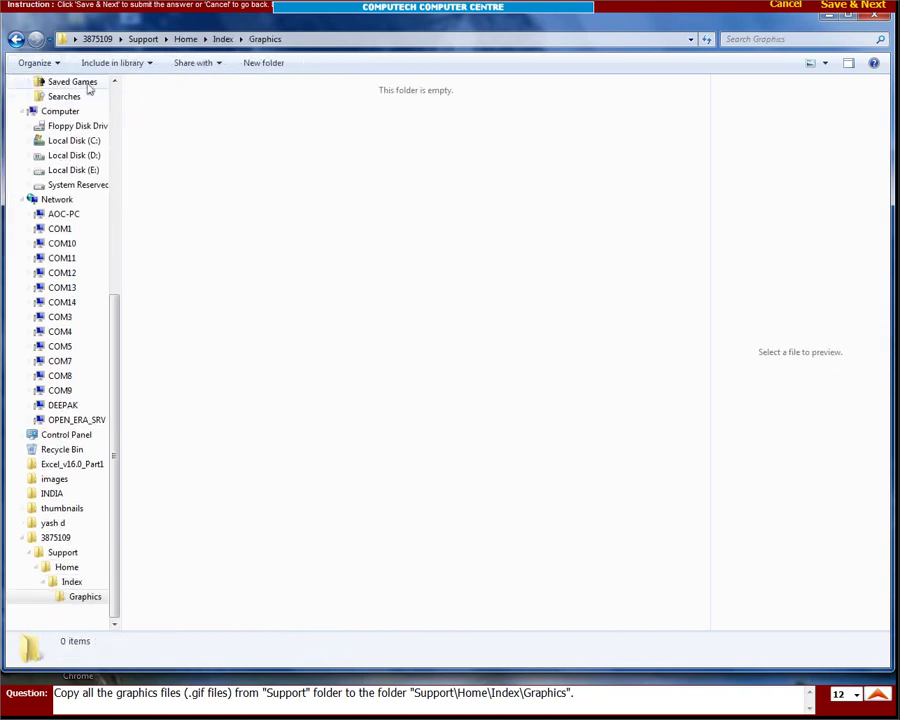
pyautogui.click(56, 64)
pyautogui.click(45, 112)
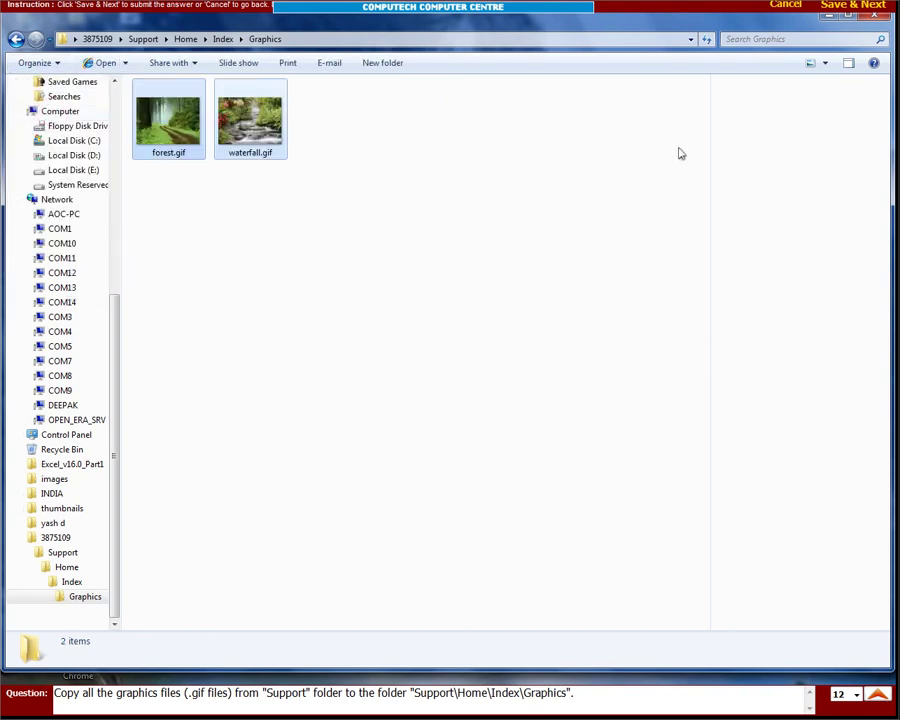
pyautogui.click(840, 8)
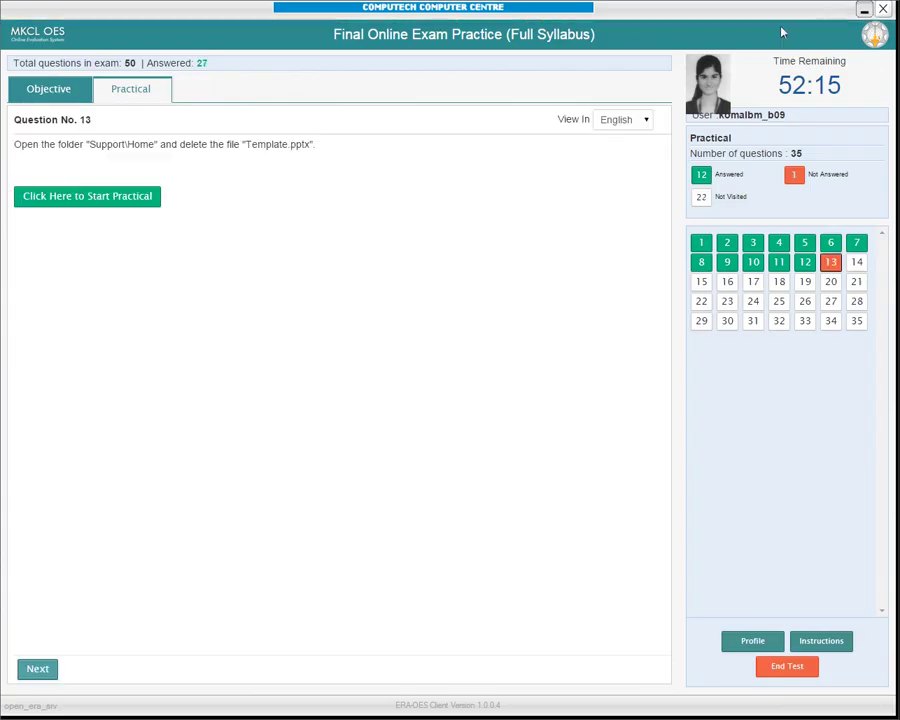
# Start practical question 13 and open the Home folder inside Support.
pyautogui.click(68, 204)
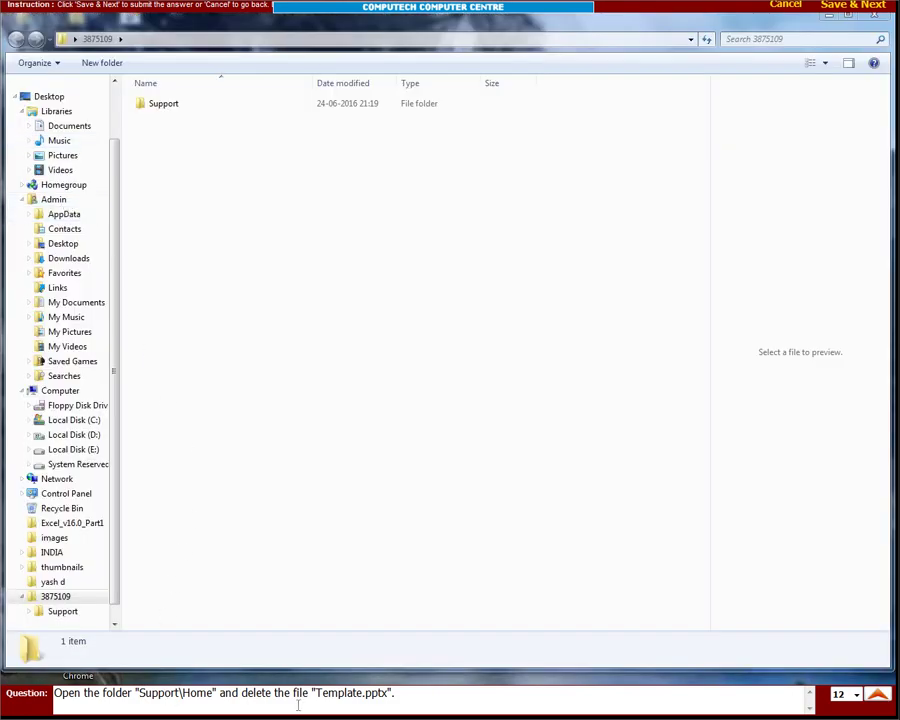
pyautogui.doubleClick(150, 106)
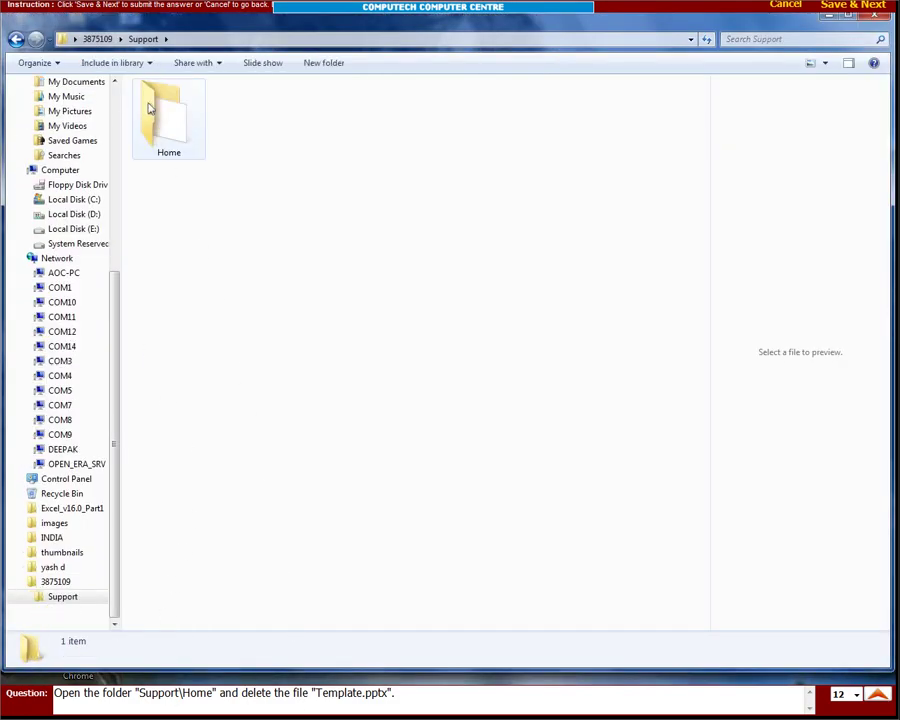
pyautogui.click(173, 121)
pyautogui.doubleClick(173, 121)
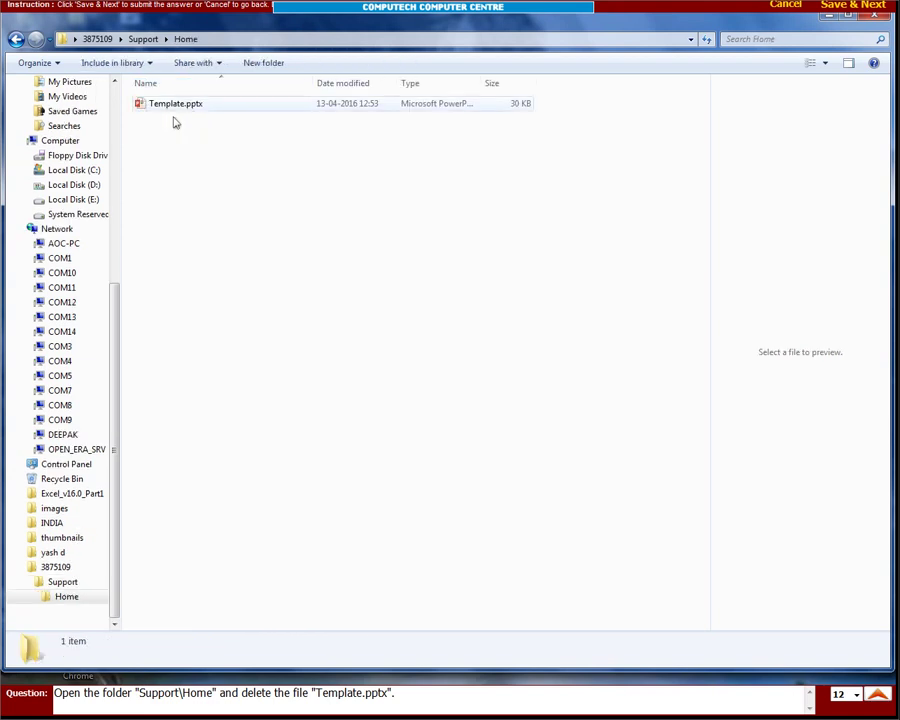
# Delete the file Template.pptx to the Recycle Bin and submit the answer.
pyautogui.click(174, 119)
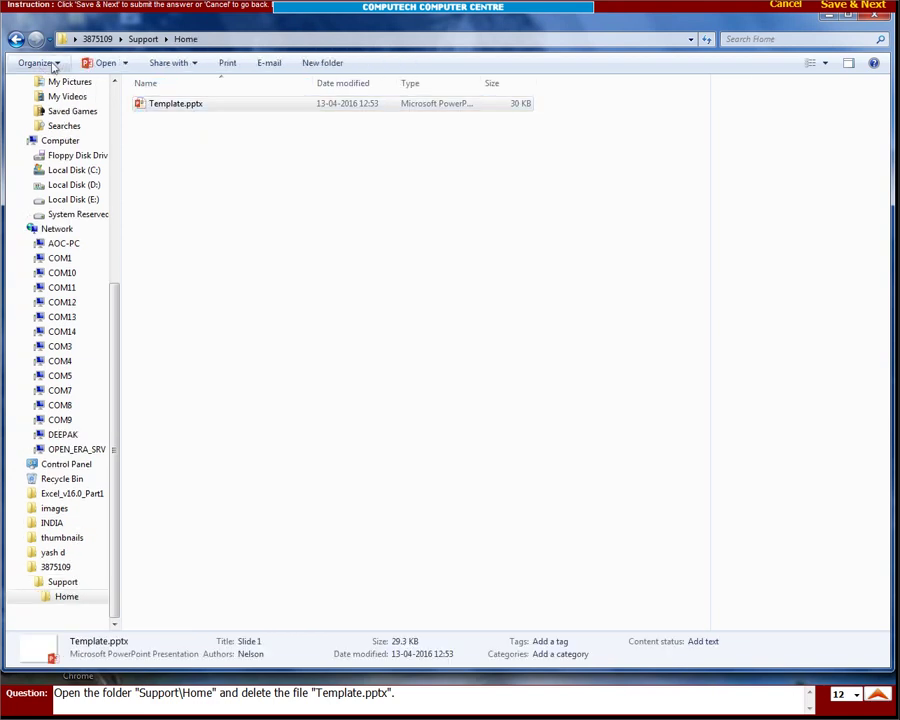
pyautogui.click(38, 63)
pyautogui.click(40, 222)
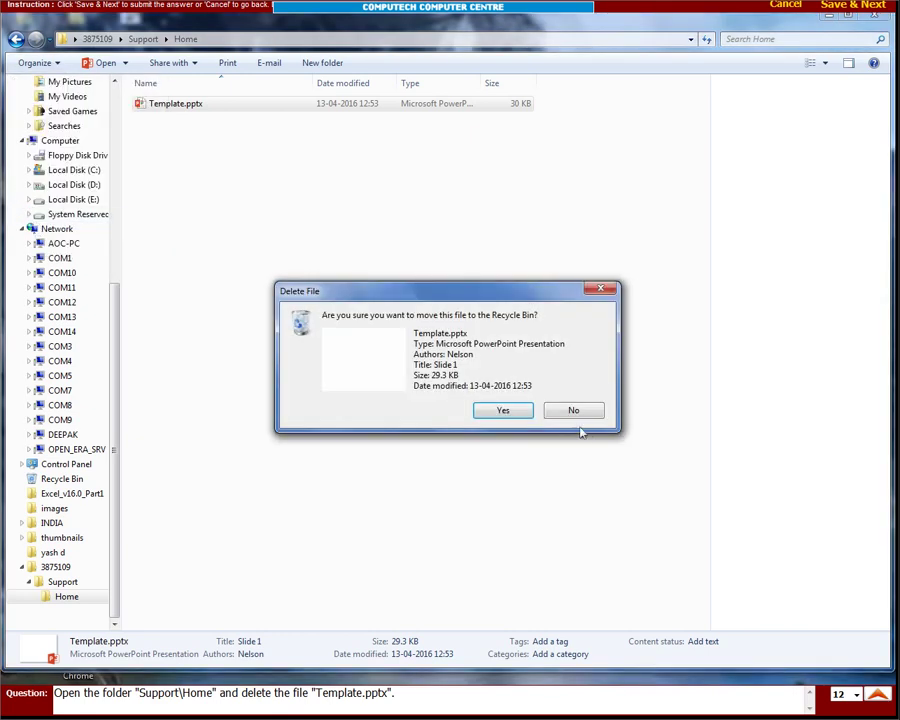
pyautogui.click(500, 410)
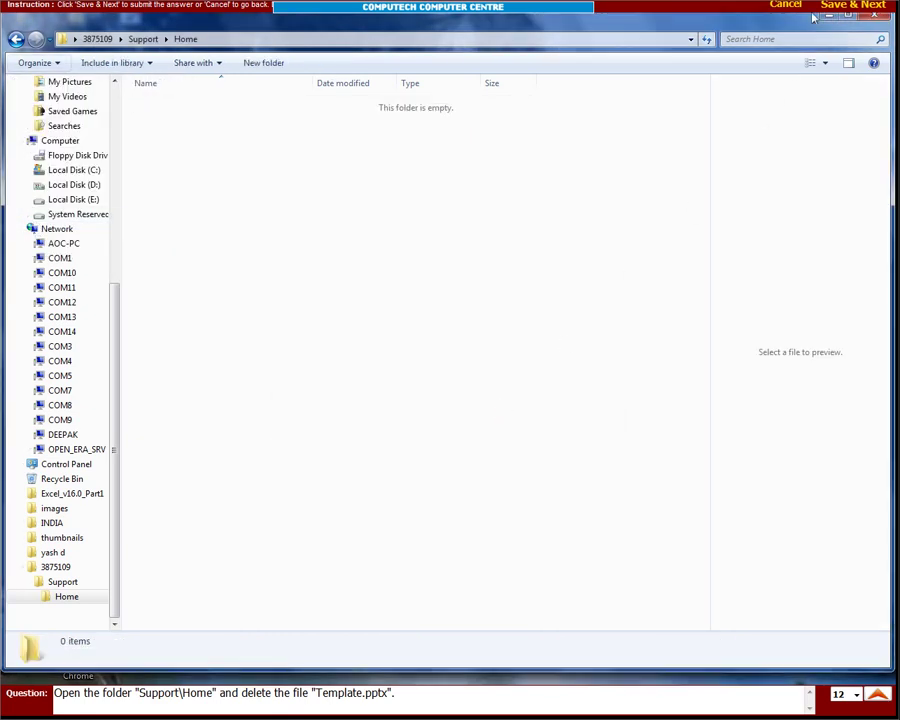
pyautogui.click(852, 5)
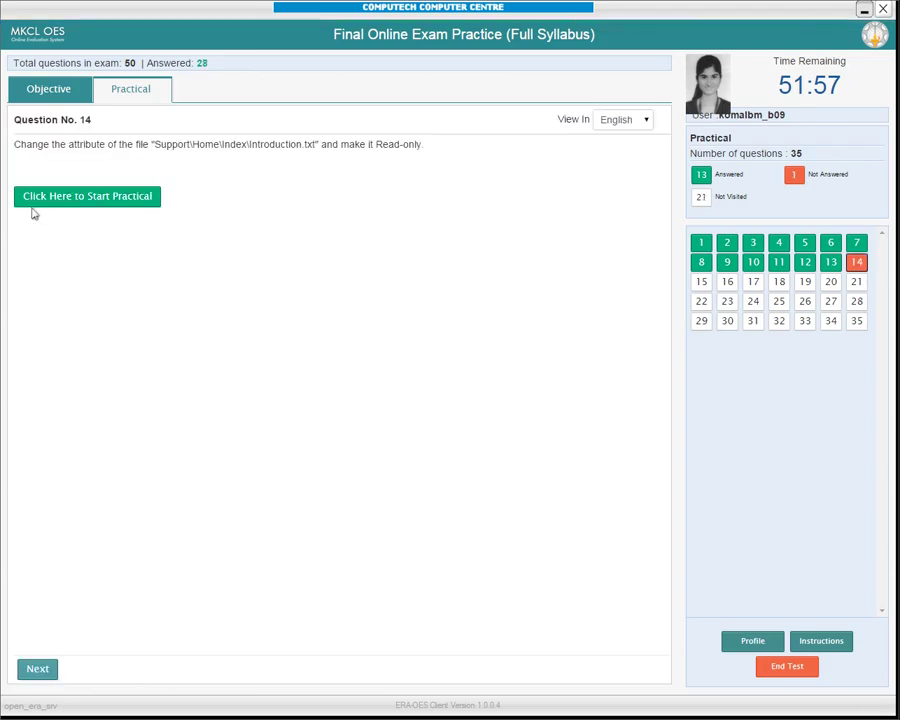
# Start practical question 14 and open the folder Support\Home\Index.
pyautogui.click(98, 200)
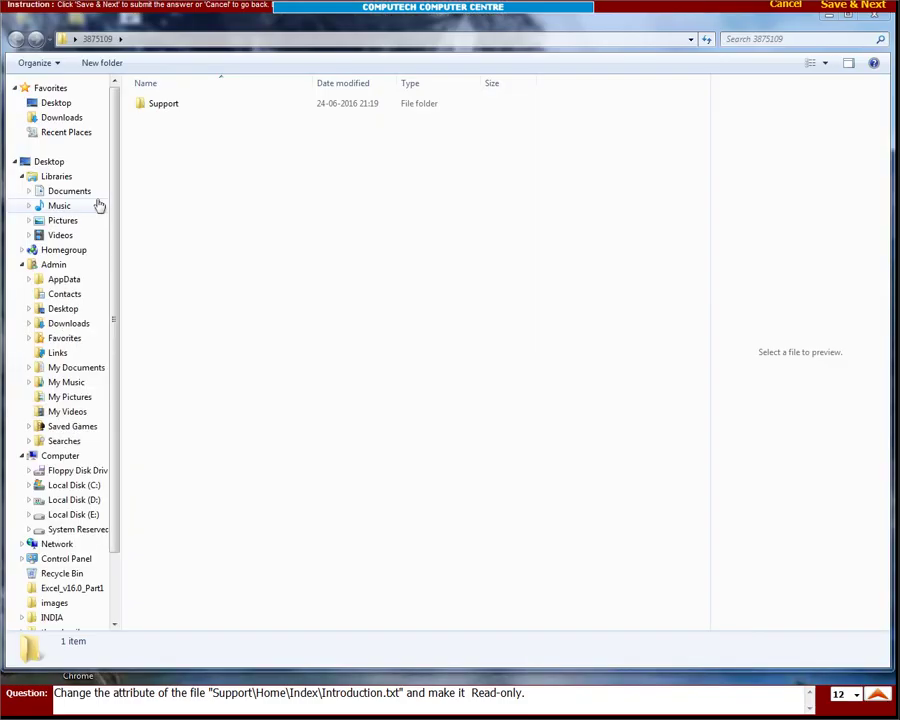
pyautogui.doubleClick(178, 103)
pyautogui.doubleClick(178, 104)
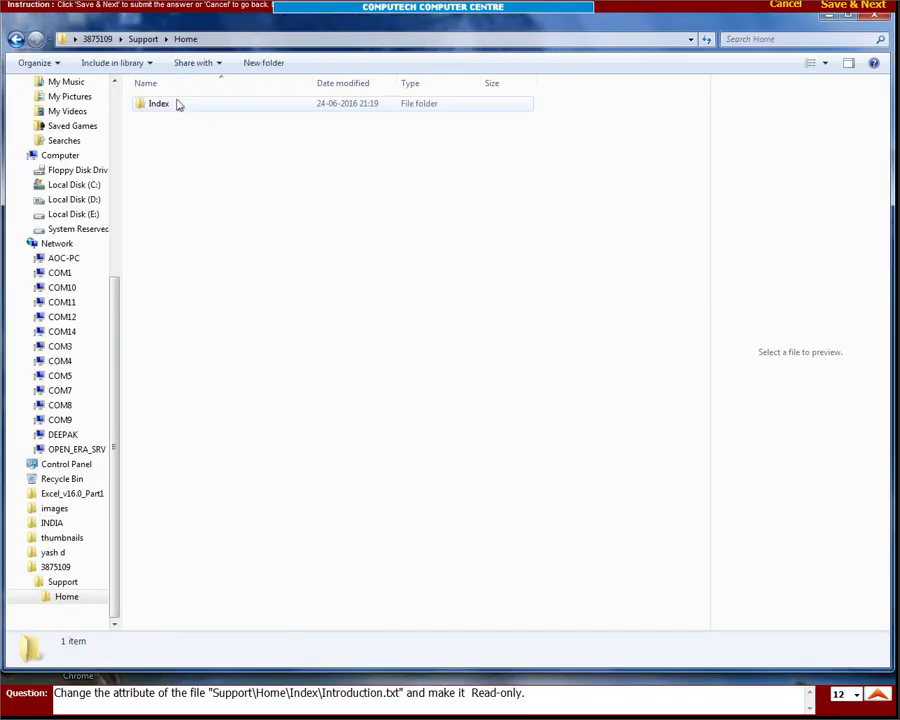
pyautogui.doubleClick(178, 104)
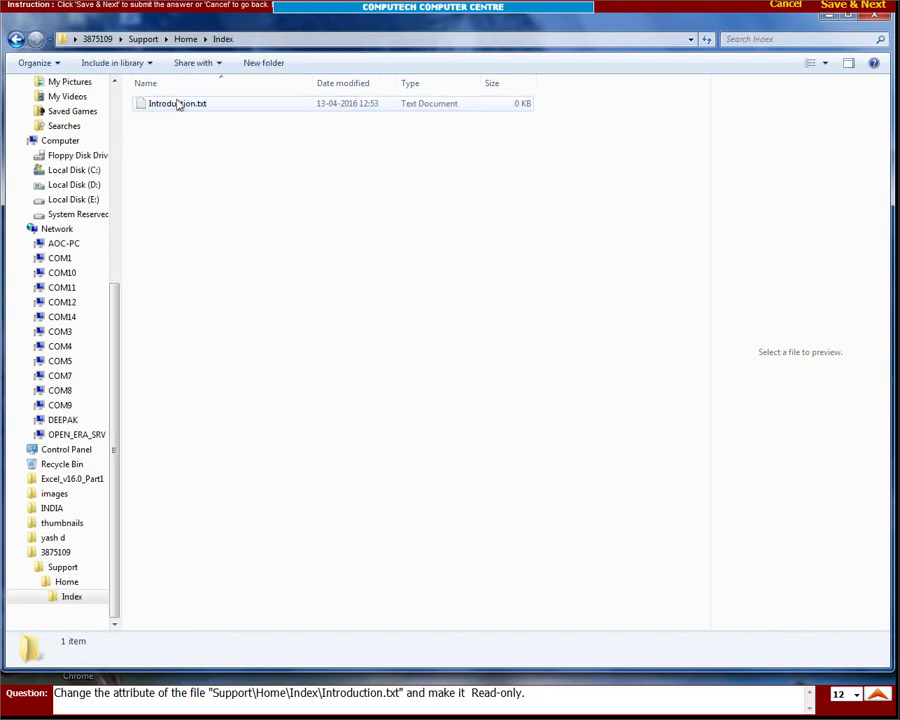
# Set the Read-only attribute on Introduction.txt and submit the answer.
pyautogui.click(178, 104)
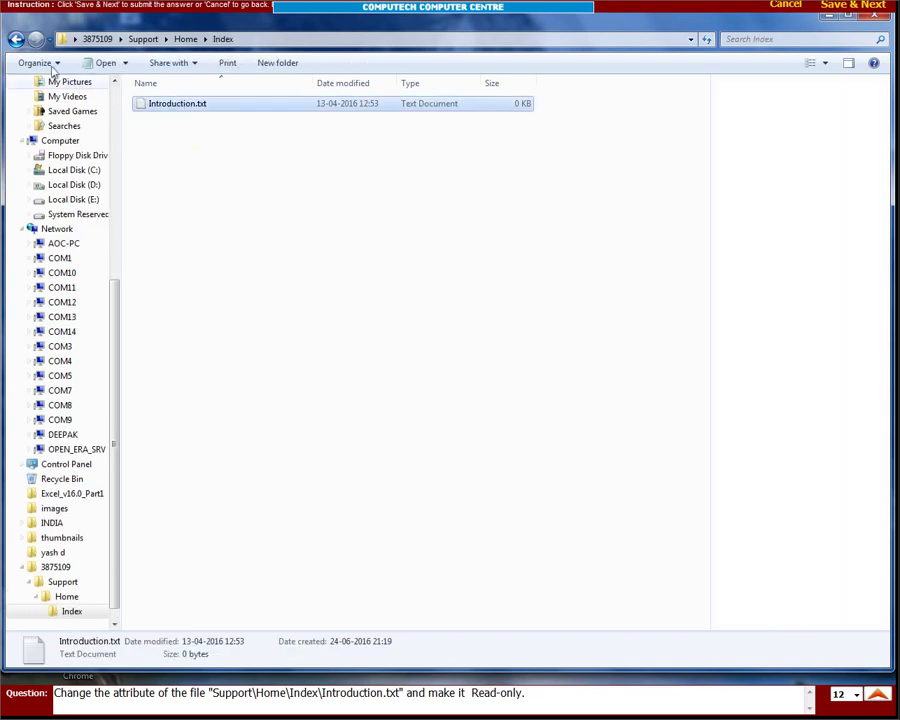
pyautogui.click(40, 63)
pyautogui.click(64, 270)
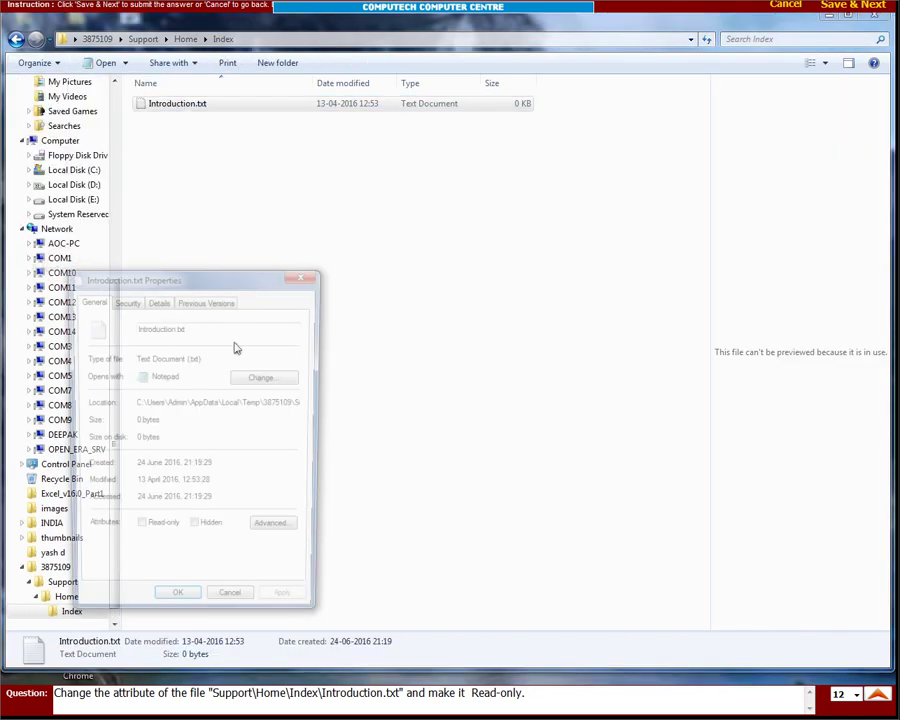
pyautogui.click(139, 532)
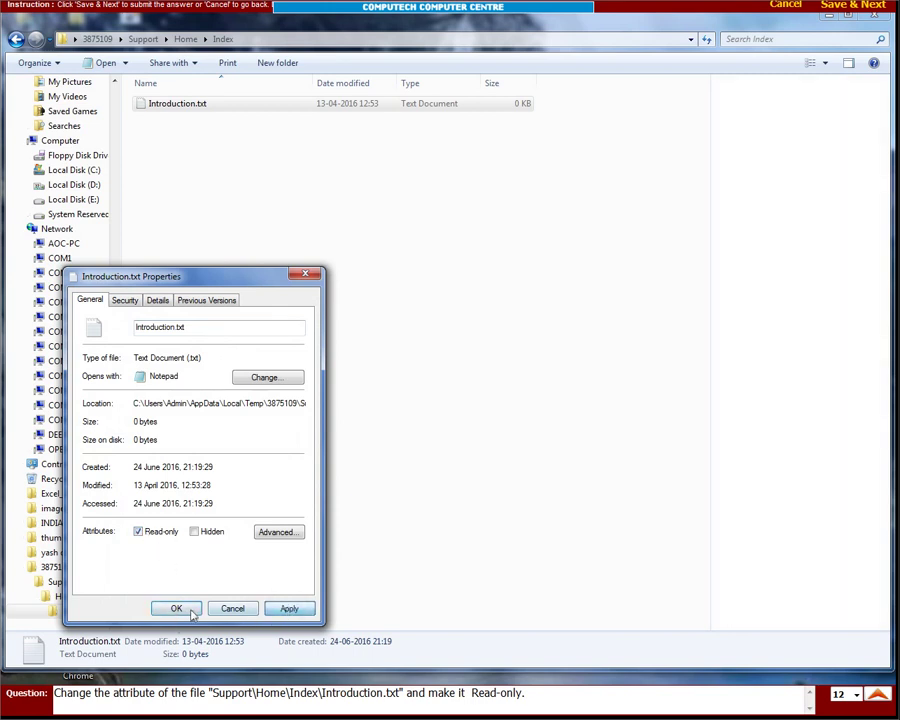
pyautogui.click(245, 610)
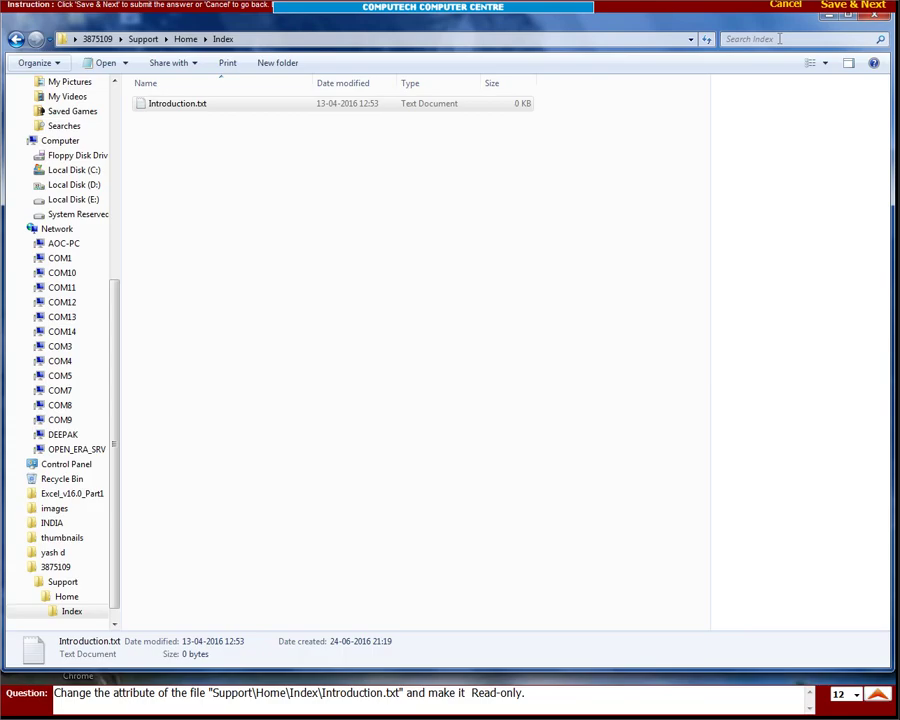
pyautogui.click(855, 6)
# In practical question 15, increase the indent of cells D4:D11 by one character and submit the answer.
pyautogui.click(84, 198)
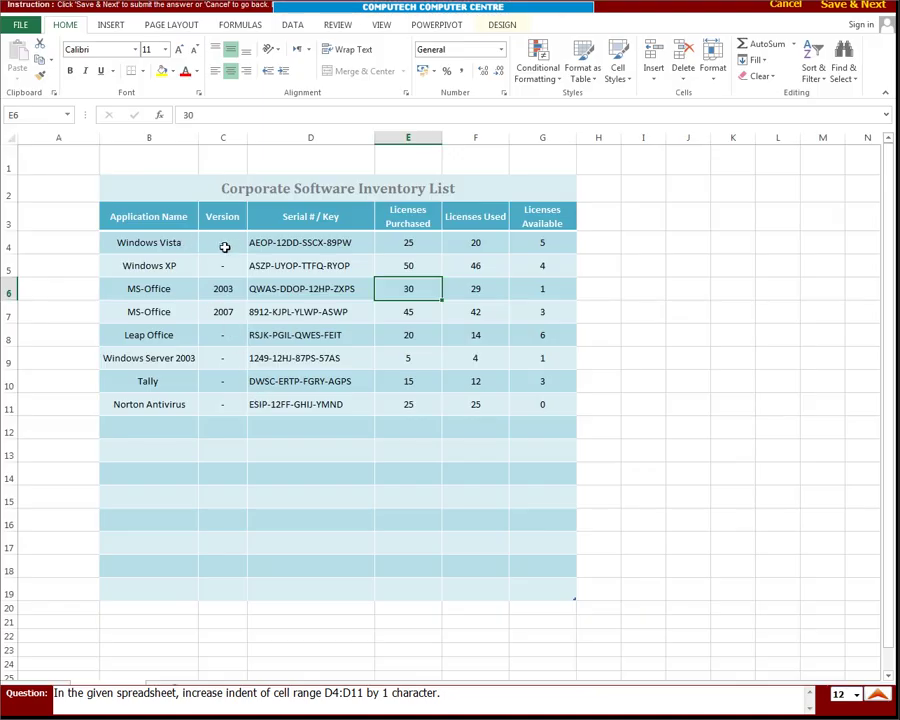
pyautogui.moveTo(293, 243); pyautogui.dragTo(289, 400)
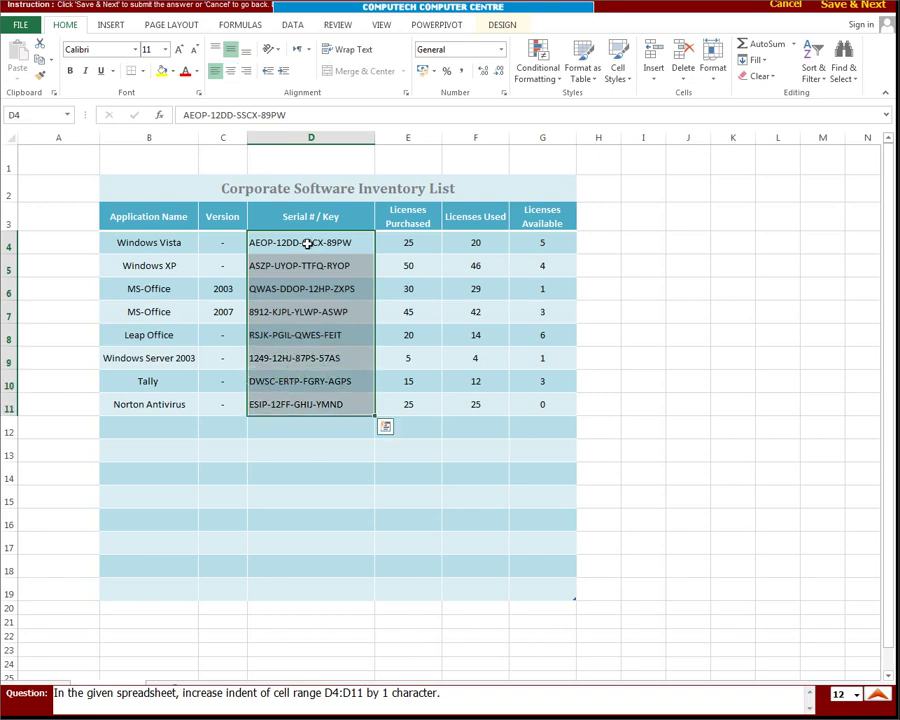
pyautogui.click(284, 73)
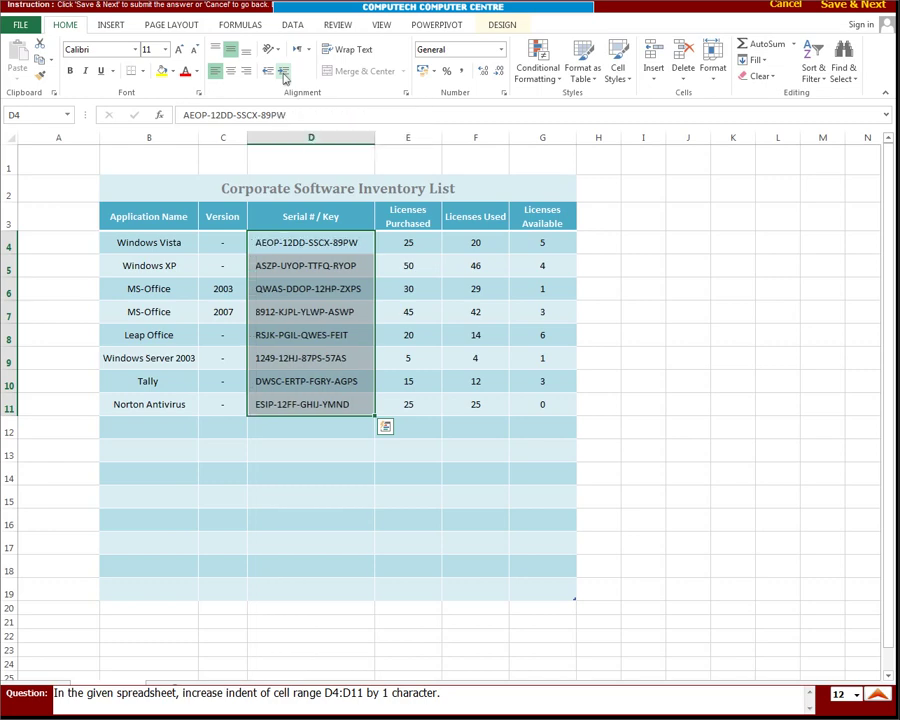
pyautogui.click(843, 8)
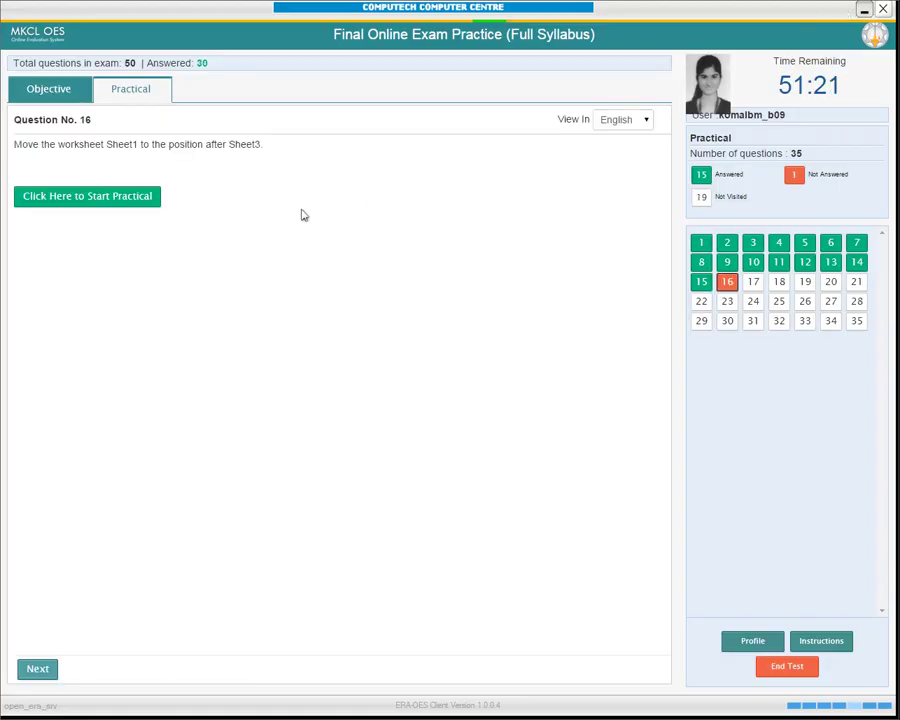
# Start practical question 16 and shrink and reposition the Mobile.xlsx window so its sheet tabs are in view.
pyautogui.click(80, 205)
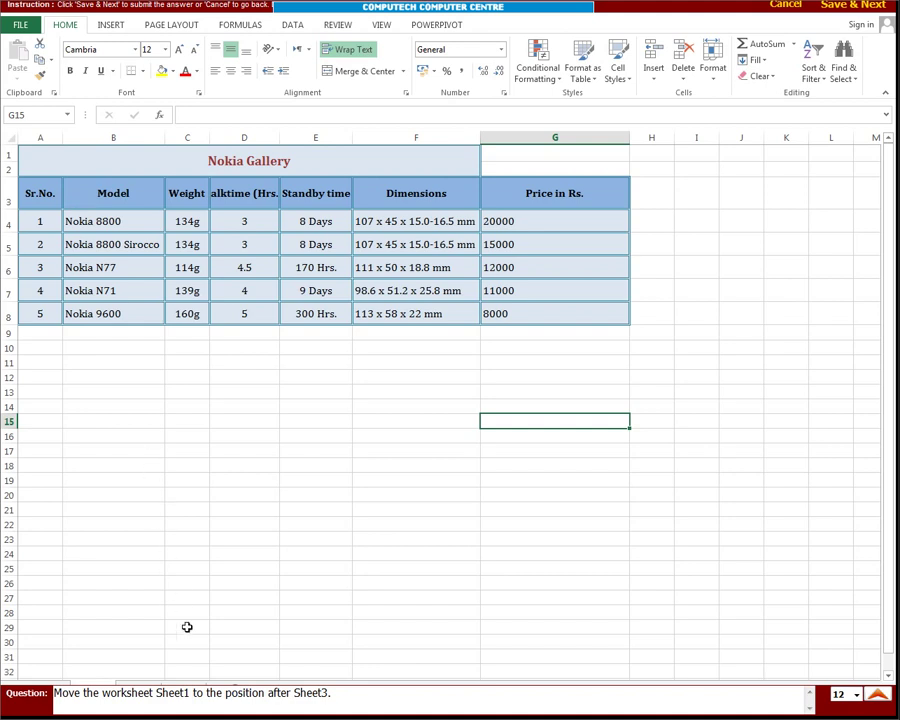
pyautogui.click(187, 627)
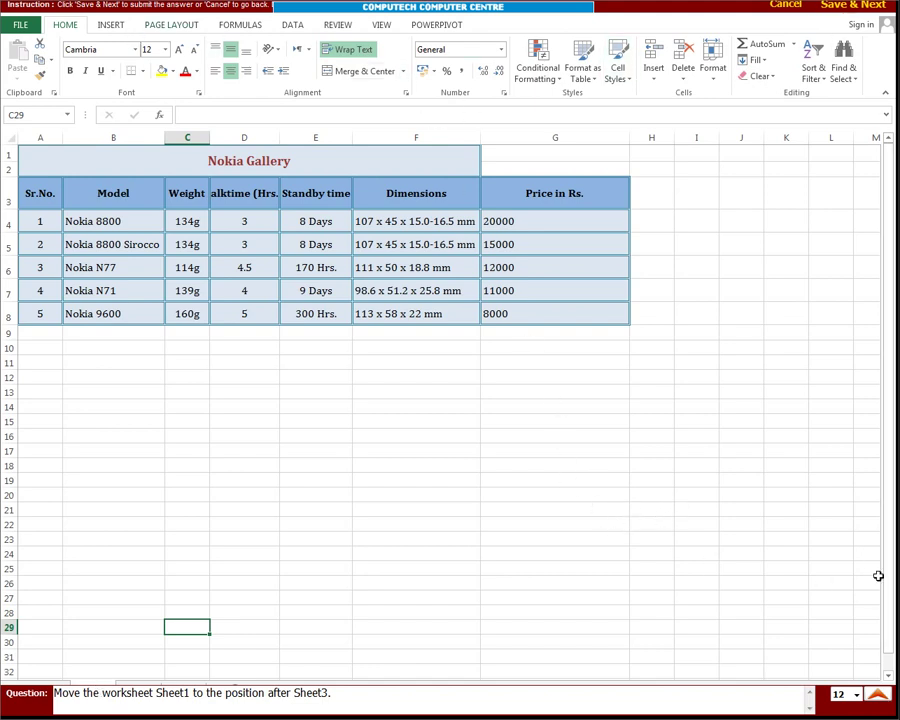
pyautogui.moveTo(893, 615); pyautogui.dragTo(893, 630)
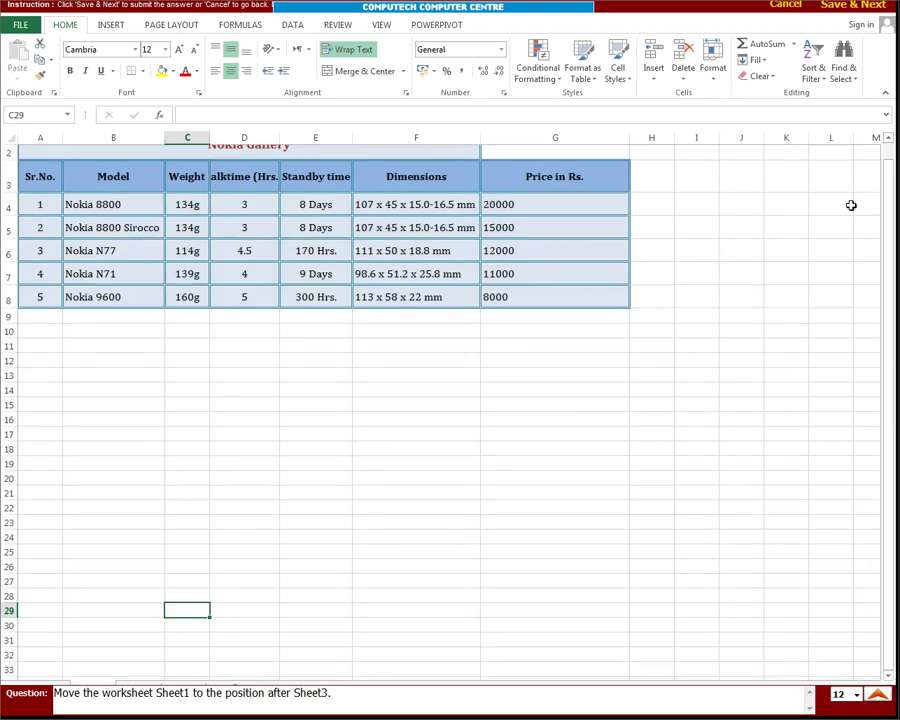
pyautogui.scroll(1, 851, 205)
pyautogui.doubleClick(663, 25)
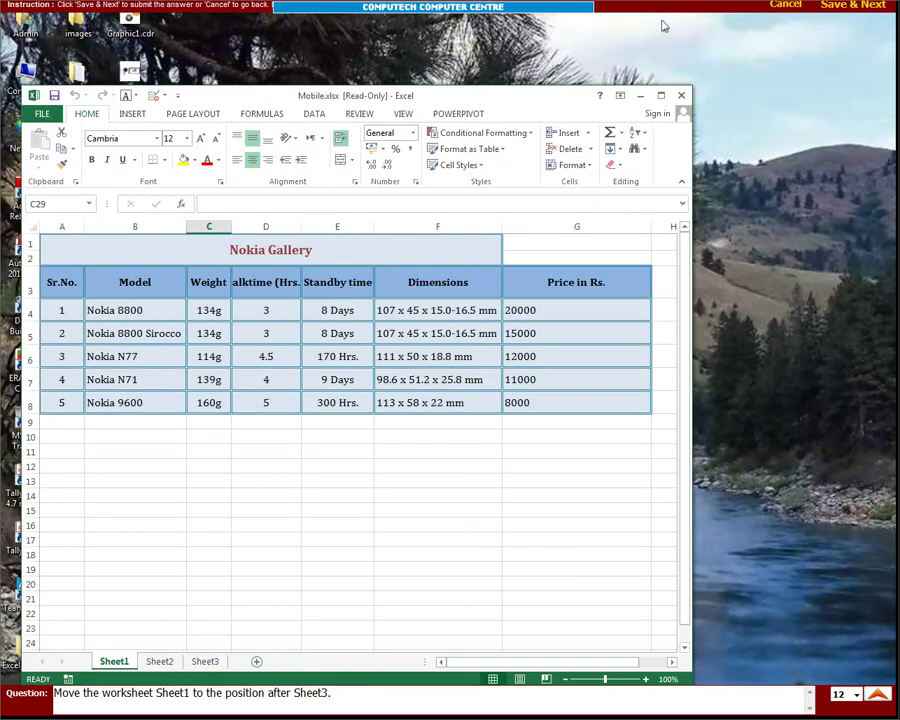
pyautogui.moveTo(546, 94); pyautogui.dragTo(647, 16)
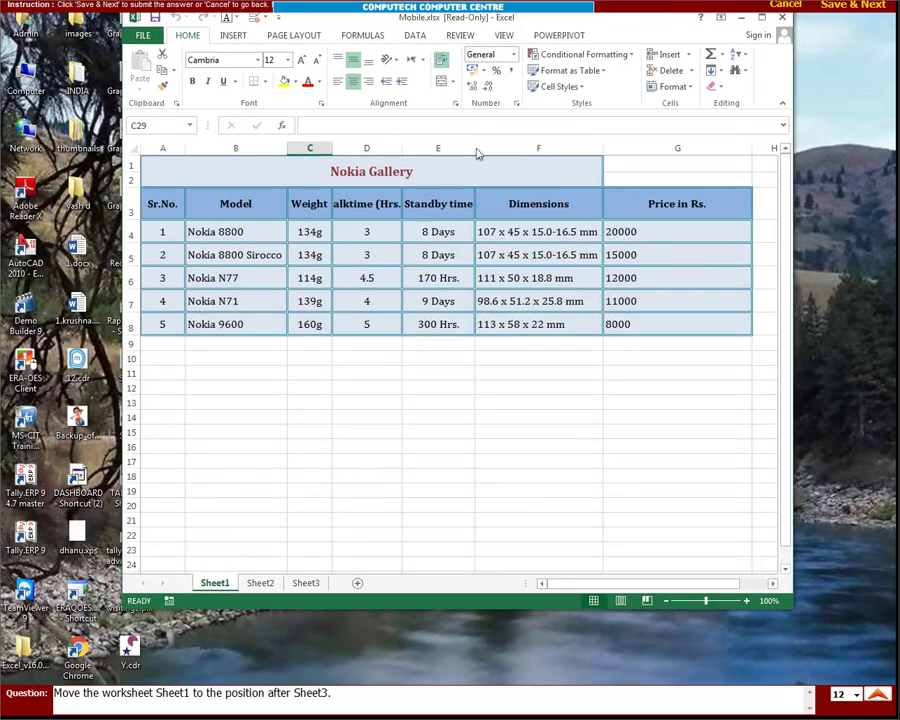
# Move worksheet Sheet1 to the end of Mobile.xlsx, after Sheet3, and submit the answer.
pyautogui.click(671, 88)
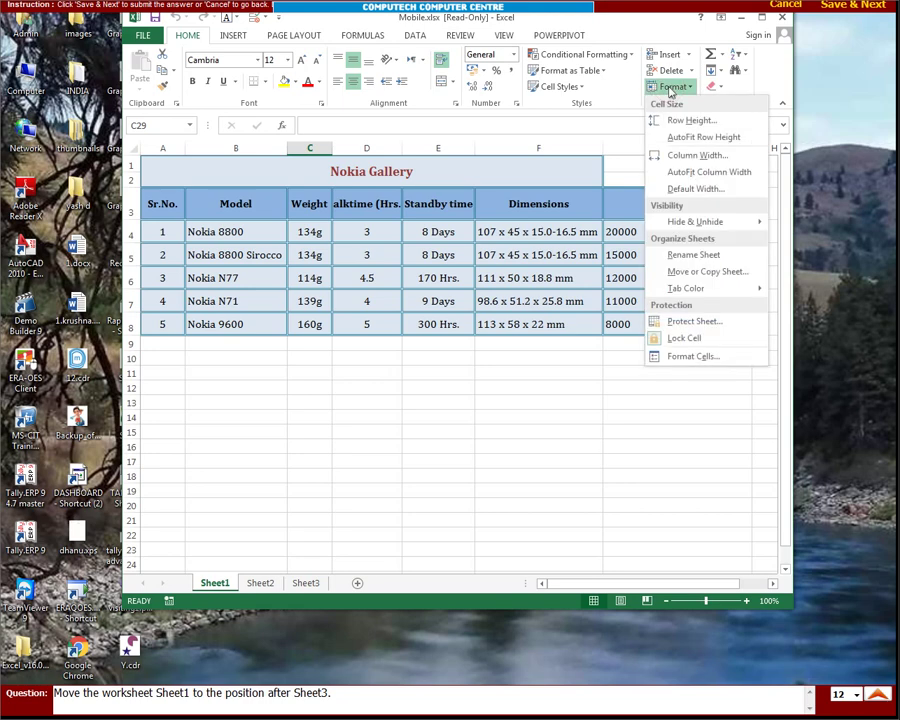
pyautogui.click(707, 271)
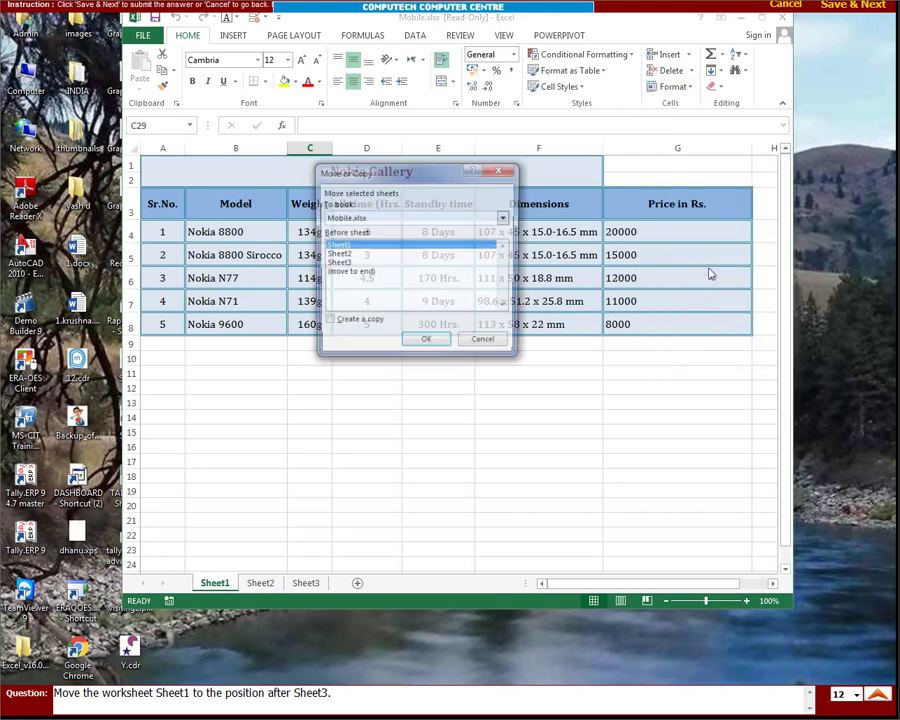
pyautogui.click(348, 274)
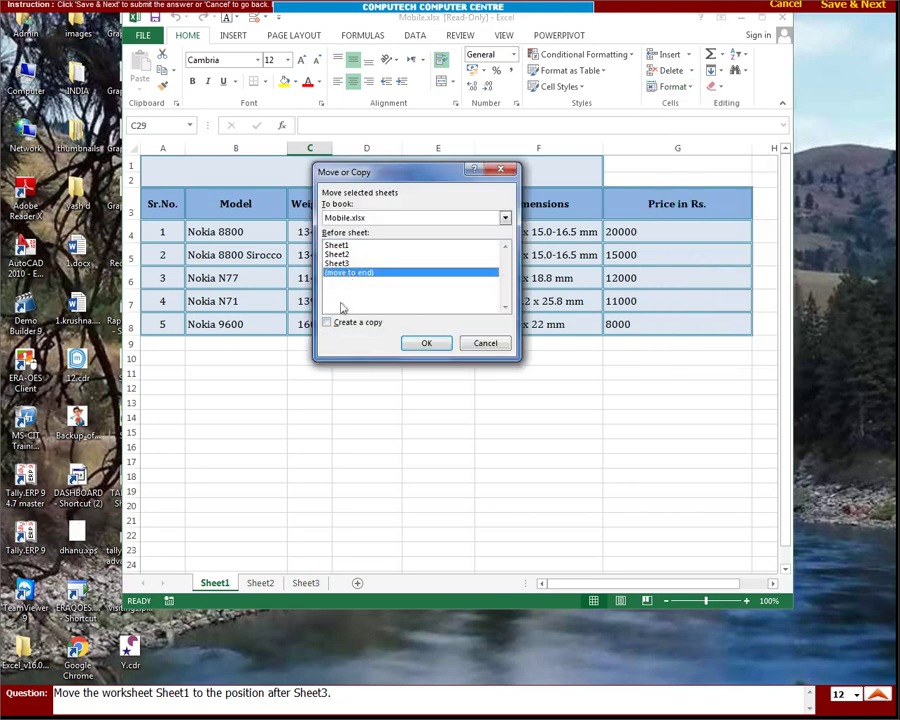
pyautogui.click(426, 344)
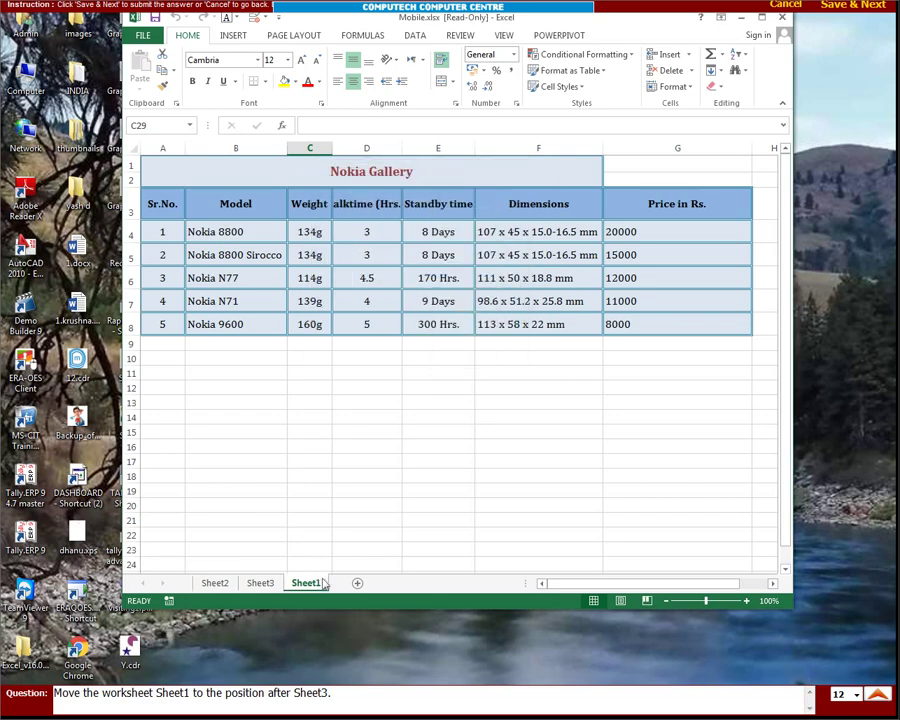
pyautogui.click(764, 19)
pyautogui.click(841, 7)
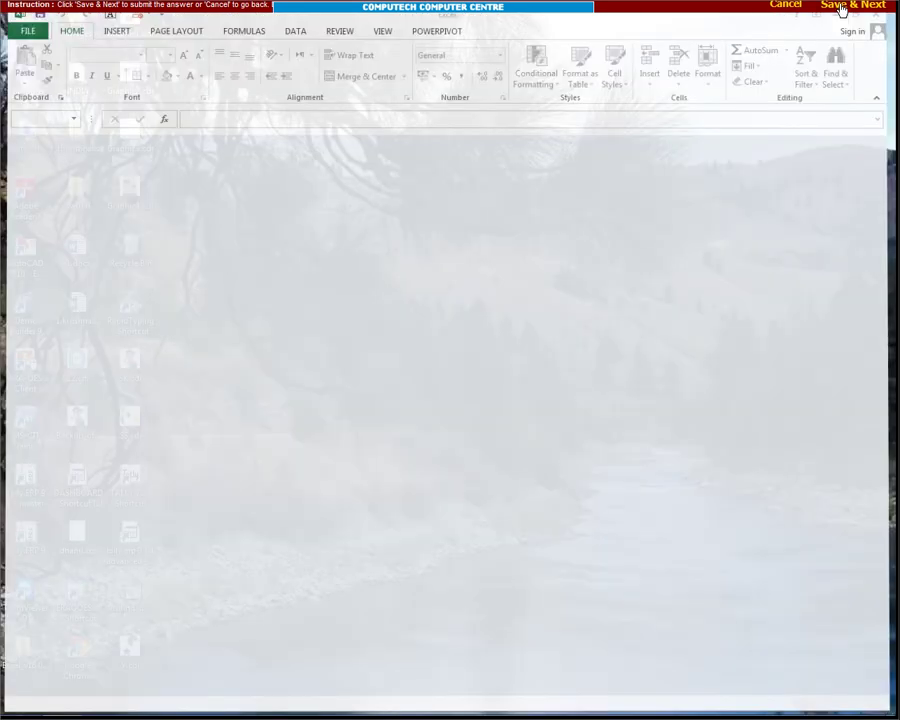
# In practical question 17, apply the Vertical Text orientation to cell B11 and submit the answer.
pyautogui.click(68, 198)
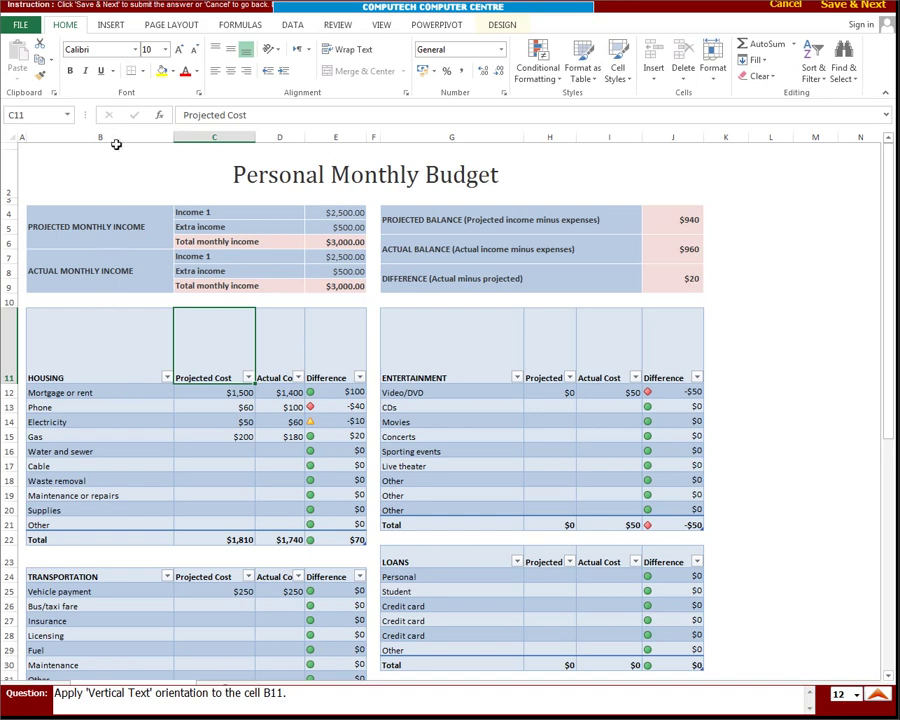
pyautogui.click(90, 318)
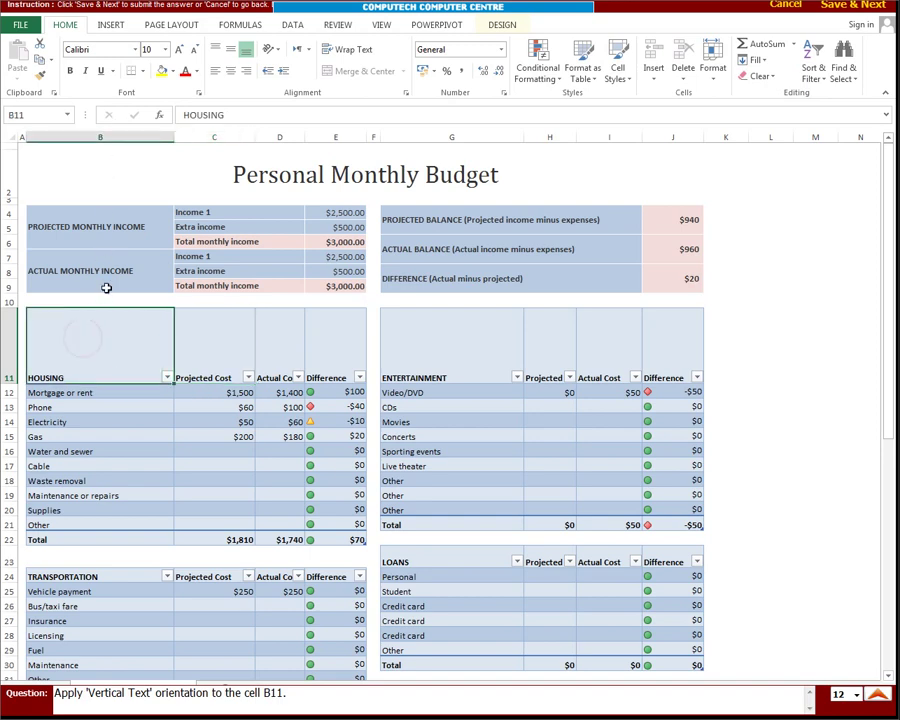
pyautogui.click(278, 53)
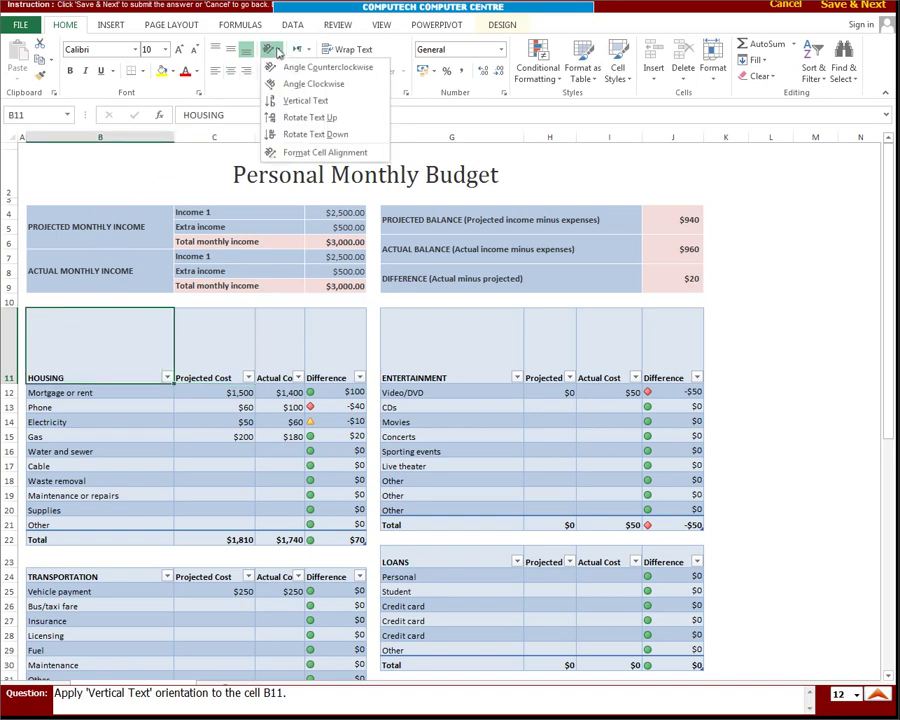
pyautogui.click(291, 99)
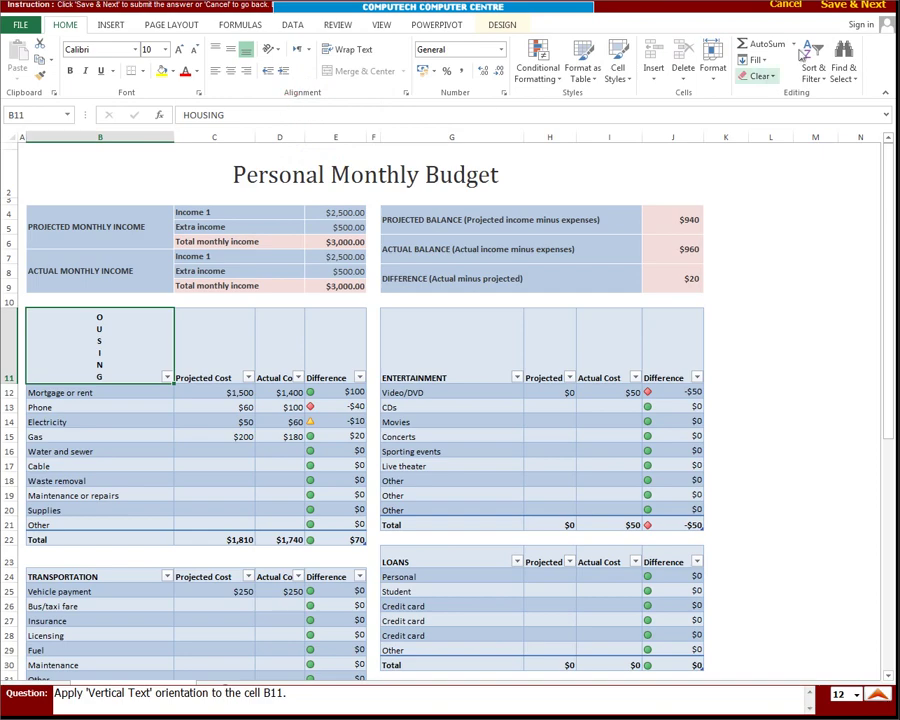
pyautogui.click(840, 6)
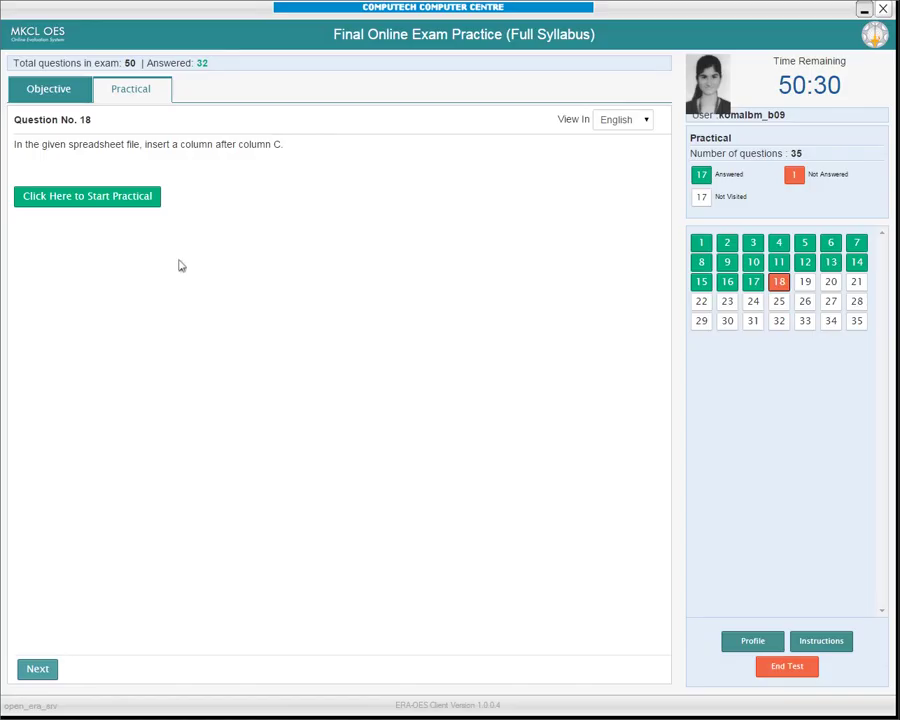
# In practical question 18, insert a new sheet column after column C and submit the answer.
pyautogui.click(76, 200)
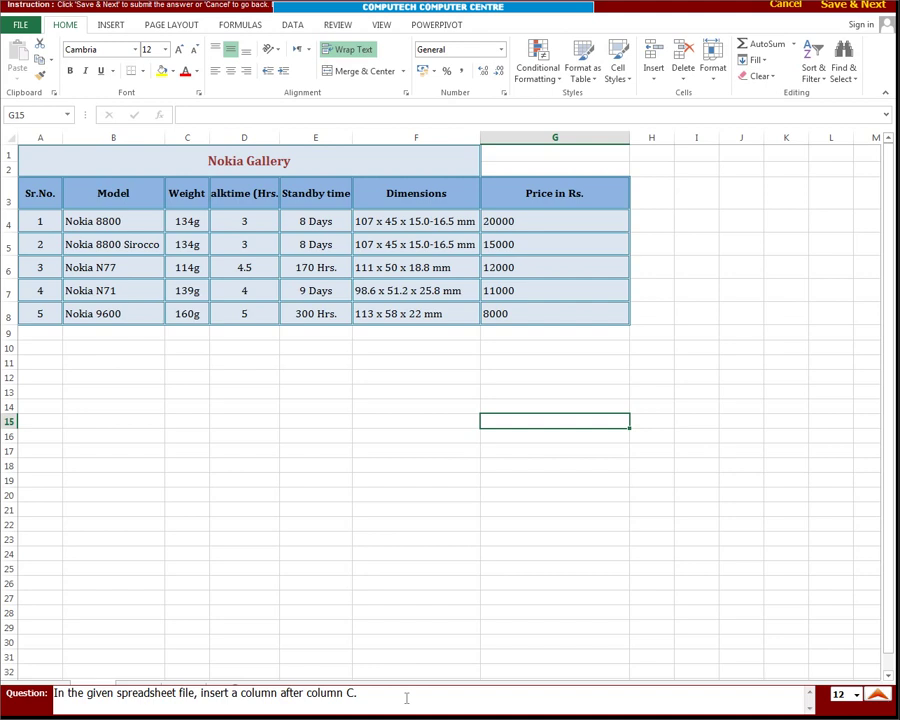
pyautogui.click(244, 137)
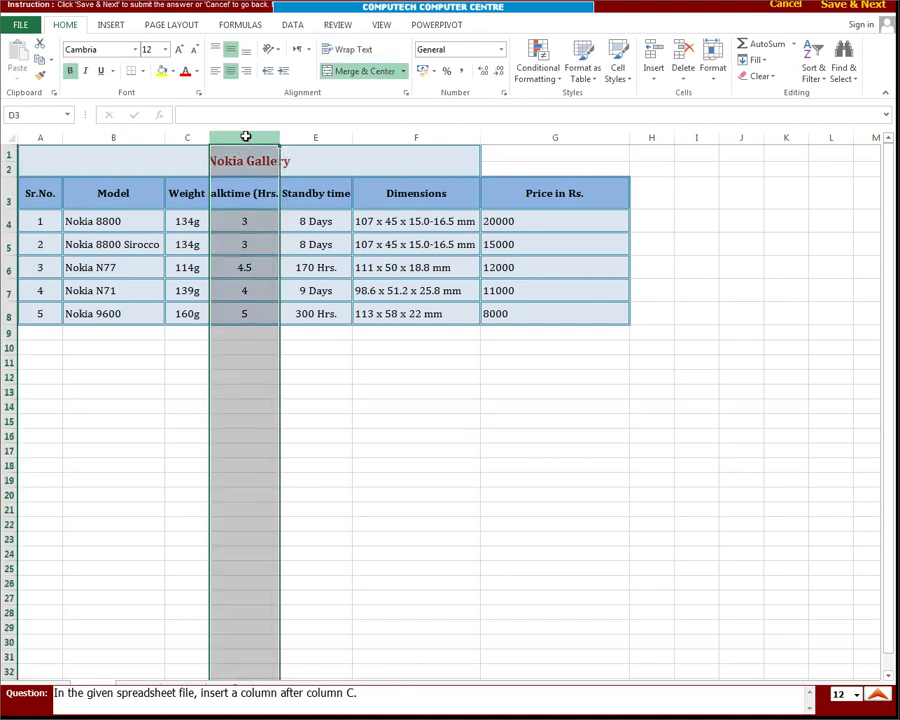
pyautogui.click(658, 80)
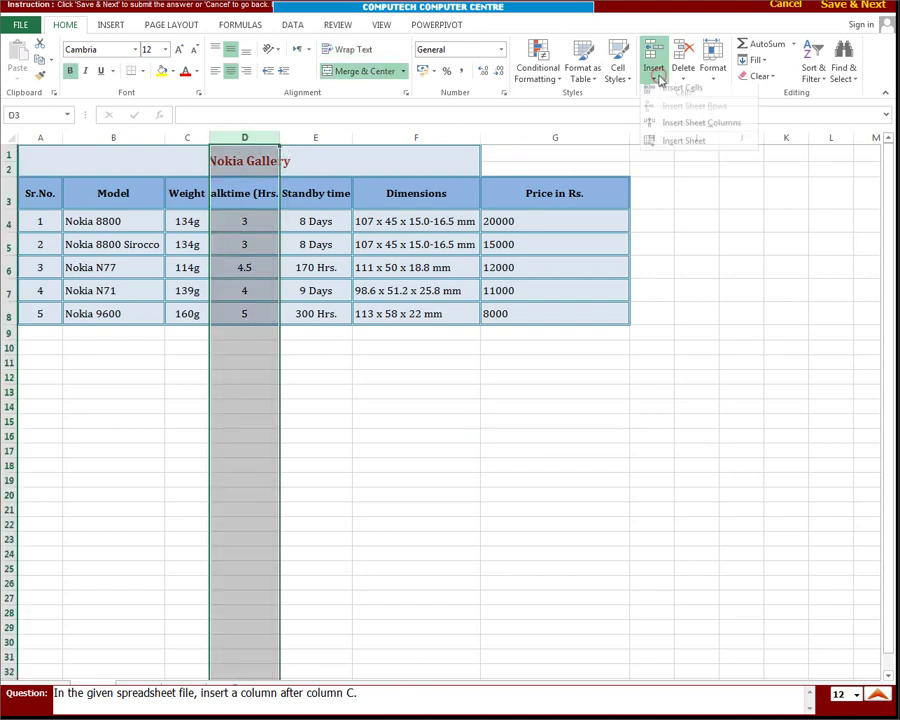
pyautogui.click(690, 129)
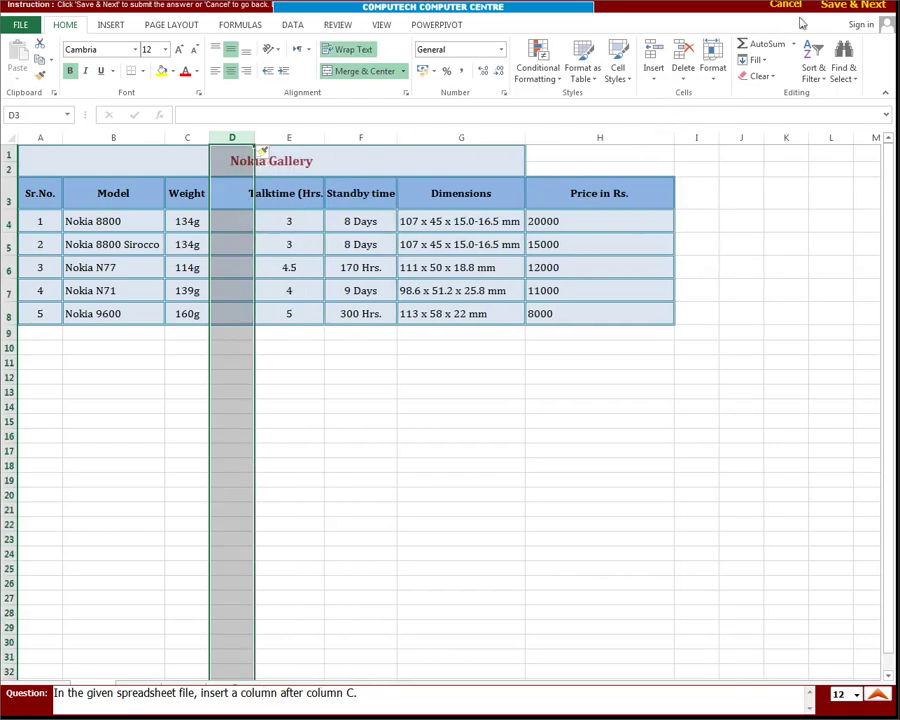
pyautogui.click(834, 8)
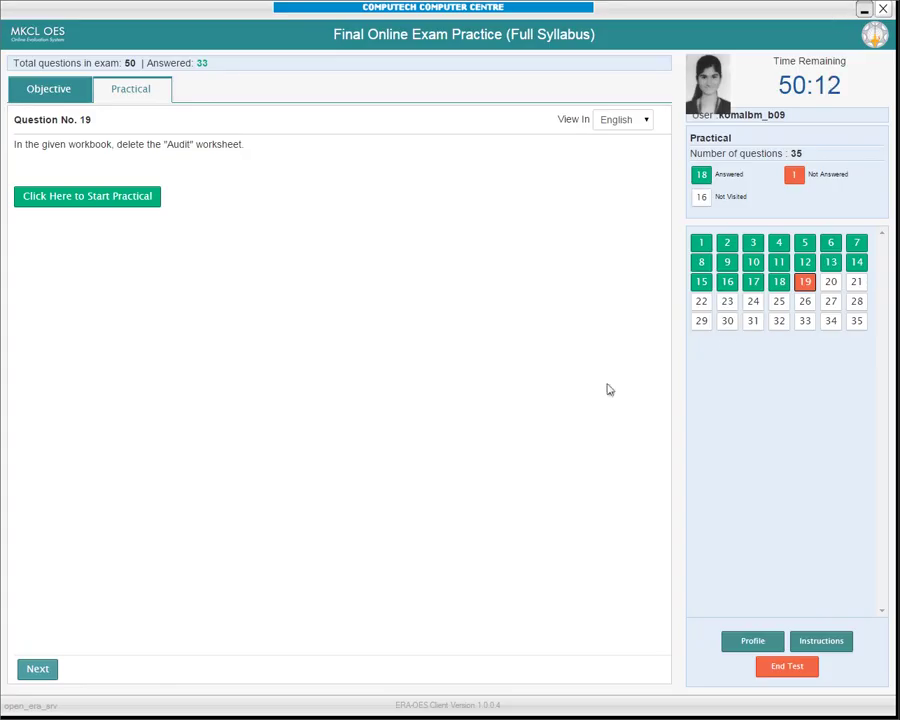
# In practical question 19, delete the "Audit" worksheet from List.xlsx and submit the answer.
pyautogui.click(98, 198)
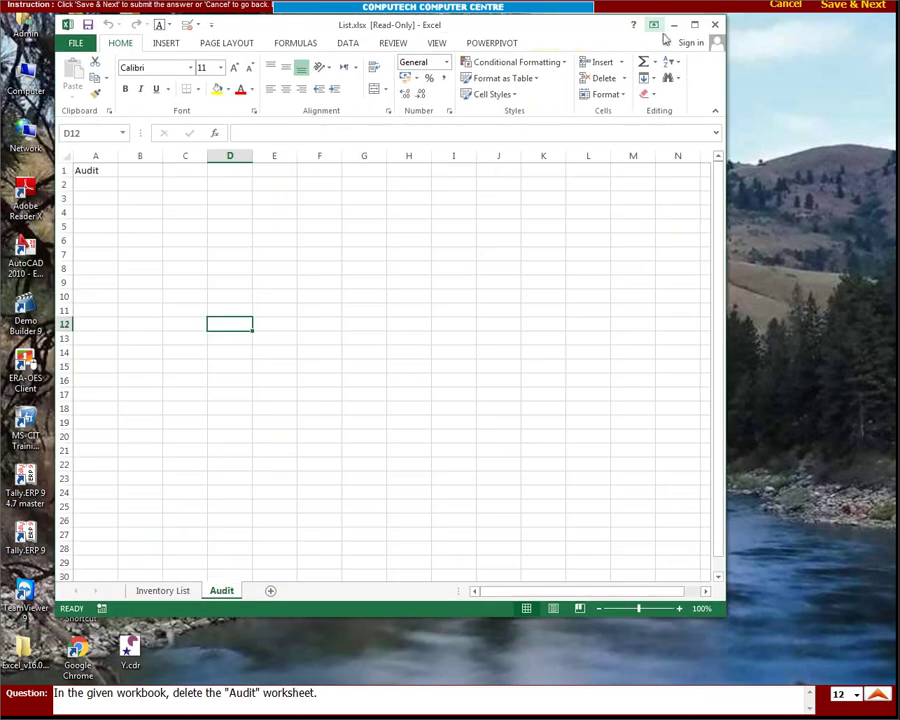
pyautogui.click(625, 79)
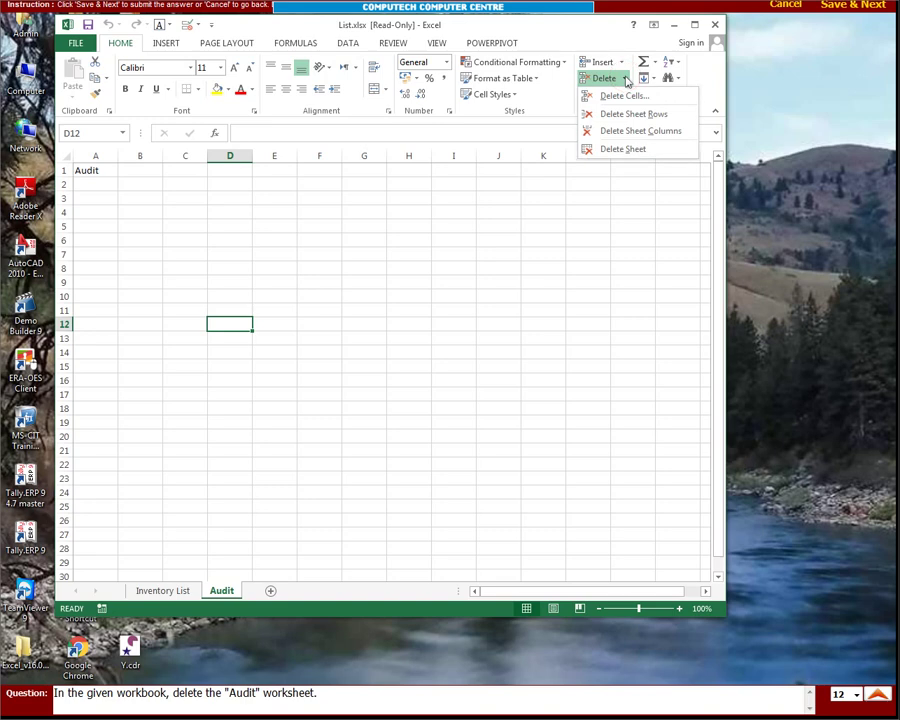
pyautogui.click(623, 150)
pyautogui.click(423, 399)
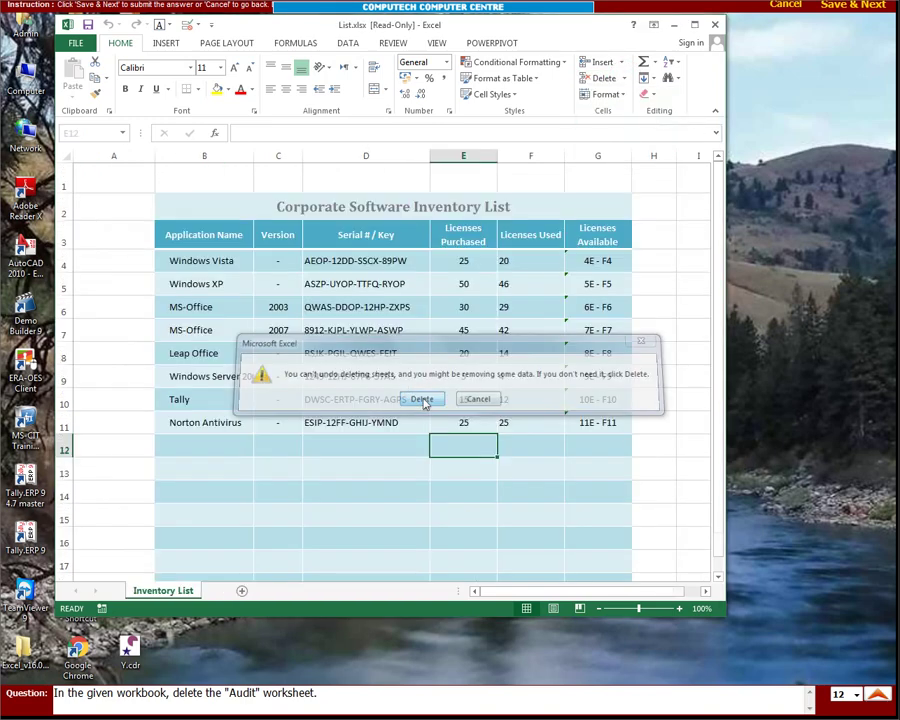
pyautogui.click(697, 25)
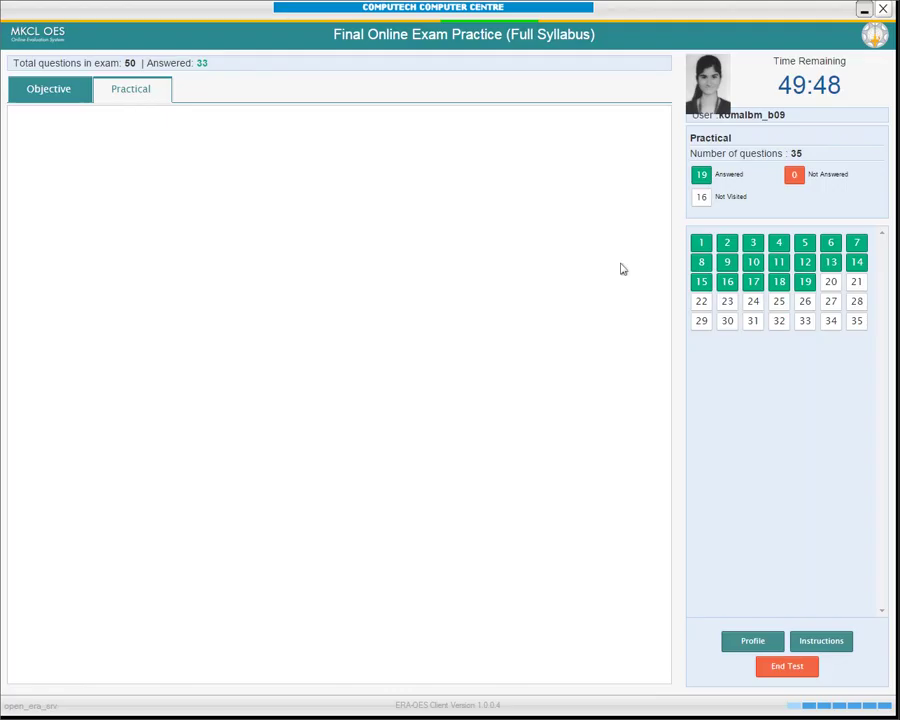
# In practical question 20, increase the indent of cell range D4:D11 by 2 characters and submit the answer.
pyautogui.click(68, 198)
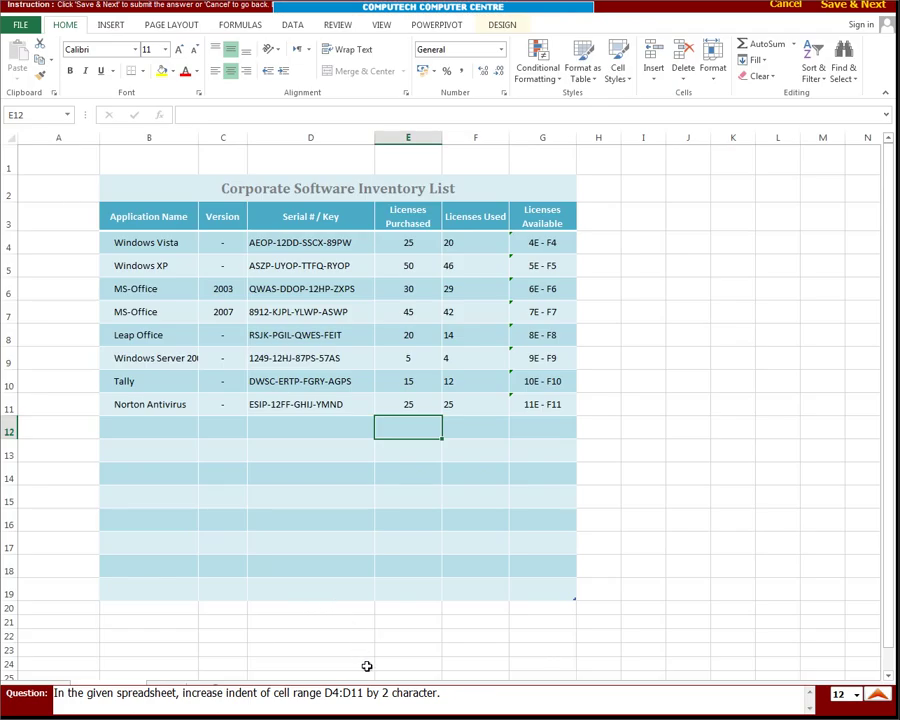
pyautogui.moveTo(282, 242); pyautogui.dragTo(288, 405)
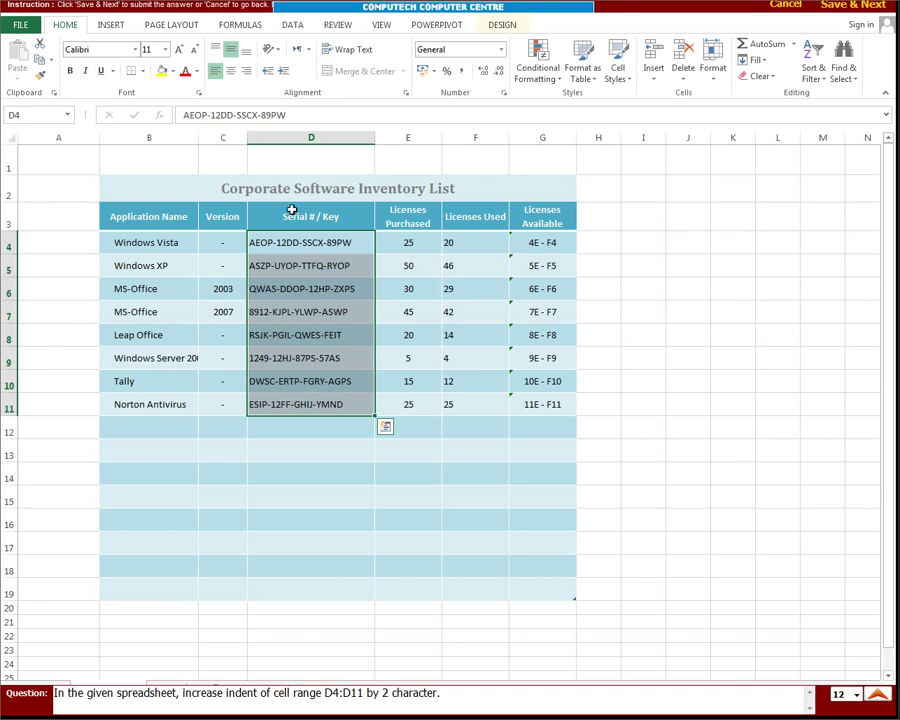
pyautogui.click(283, 71)
pyautogui.click(283, 71)
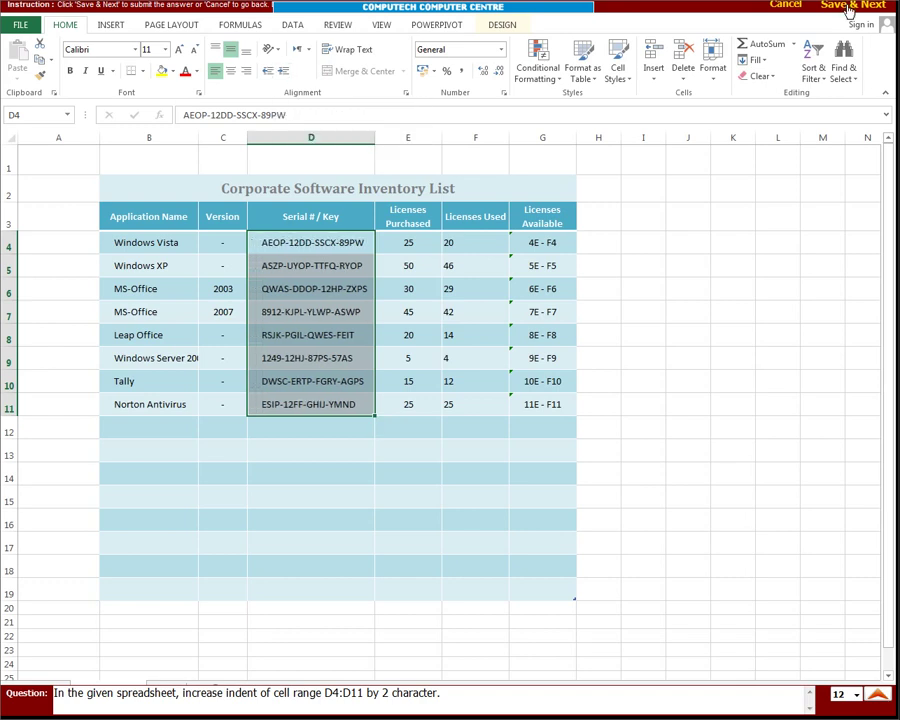
pyautogui.click(848, 8)
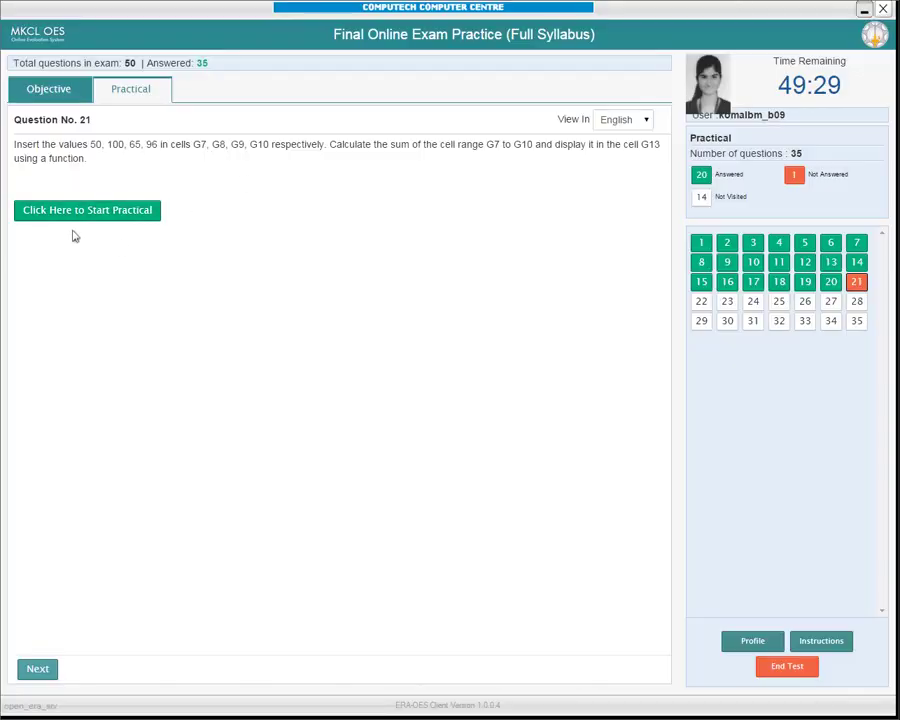
# In practical question 21, enter 50, 100, 65 and 100 in cells G7, G8, G9 and G10 respectively.
pyautogui.click(74, 210)
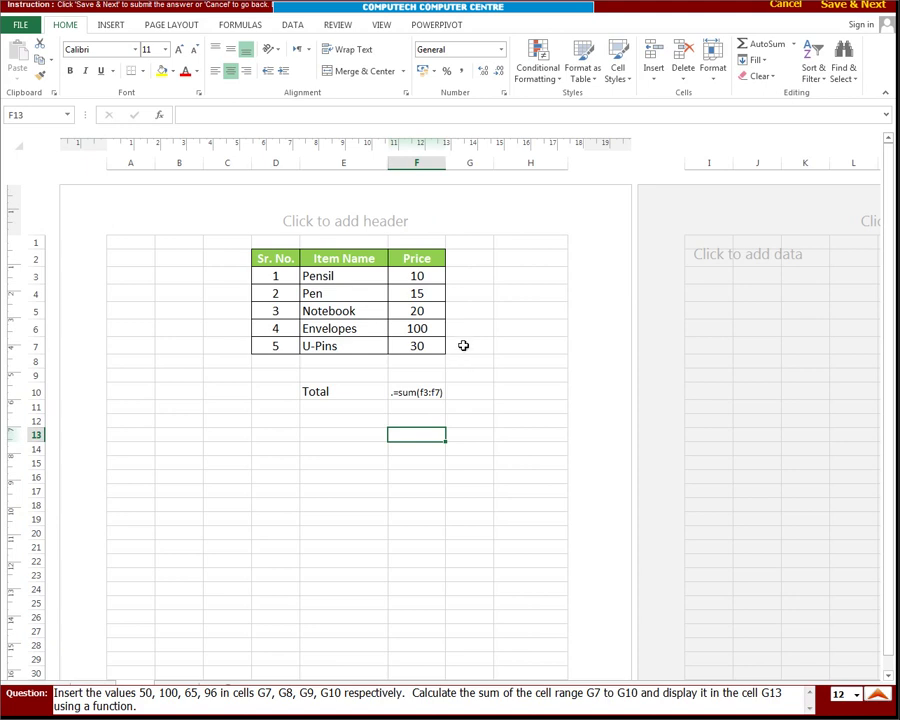
pyautogui.click(465, 346)
pyautogui.write('50')
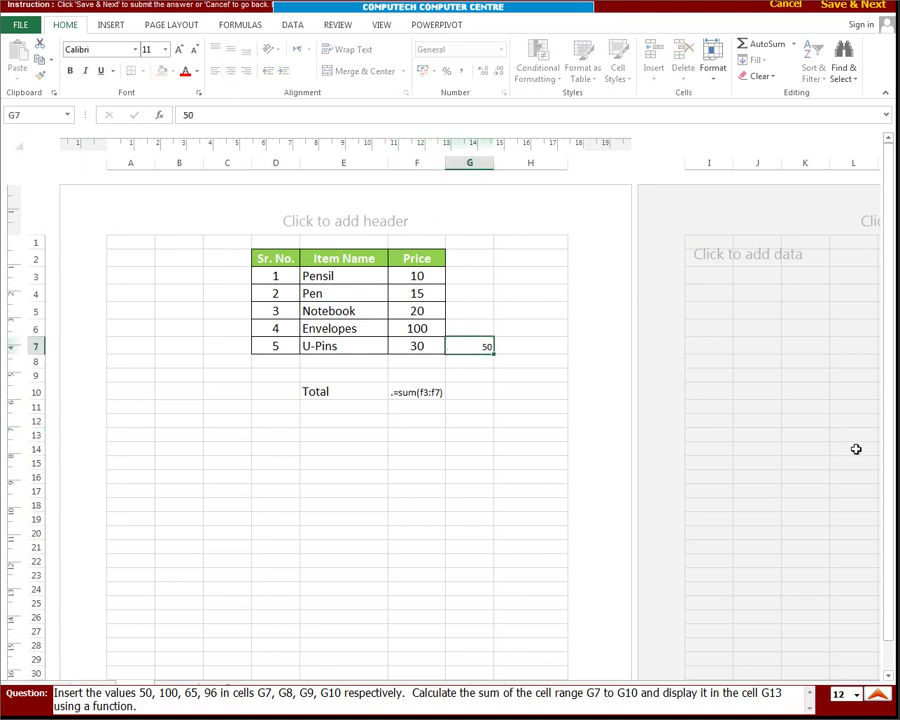
pyautogui.press('Return')
pyautogui.write('100')
pyautogui.press('Return')
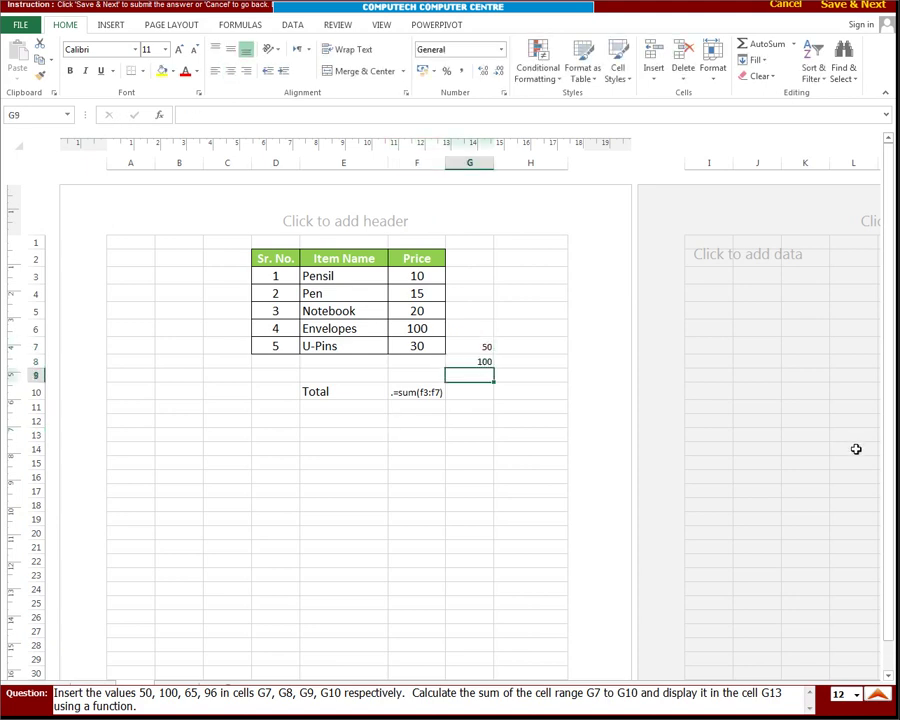
pyautogui.write('65')
pyautogui.press('Return')
pyautogui.write('100')
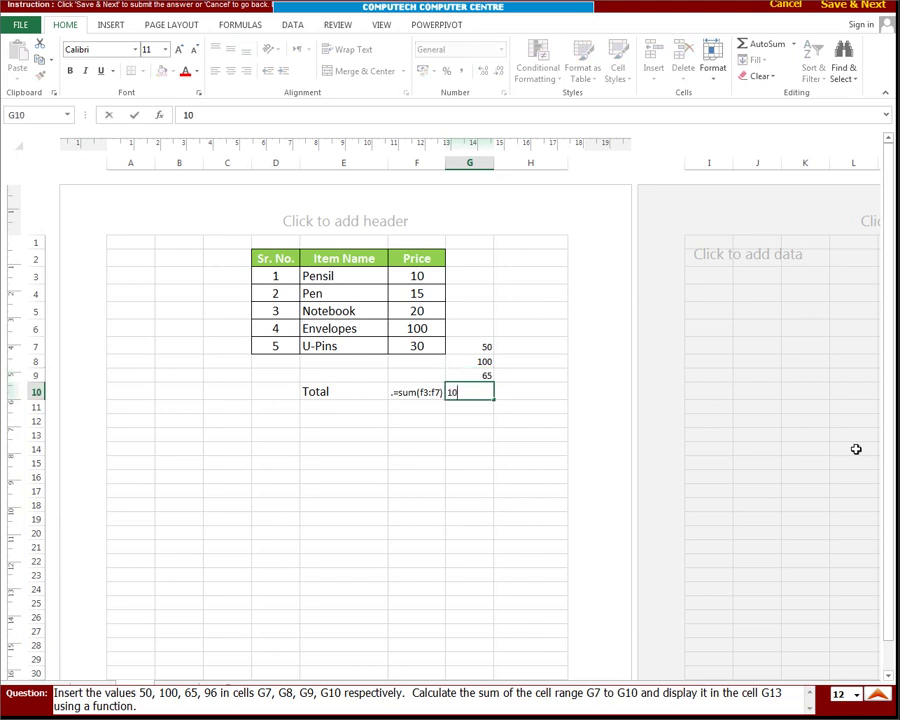
pyautogui.press('Return')
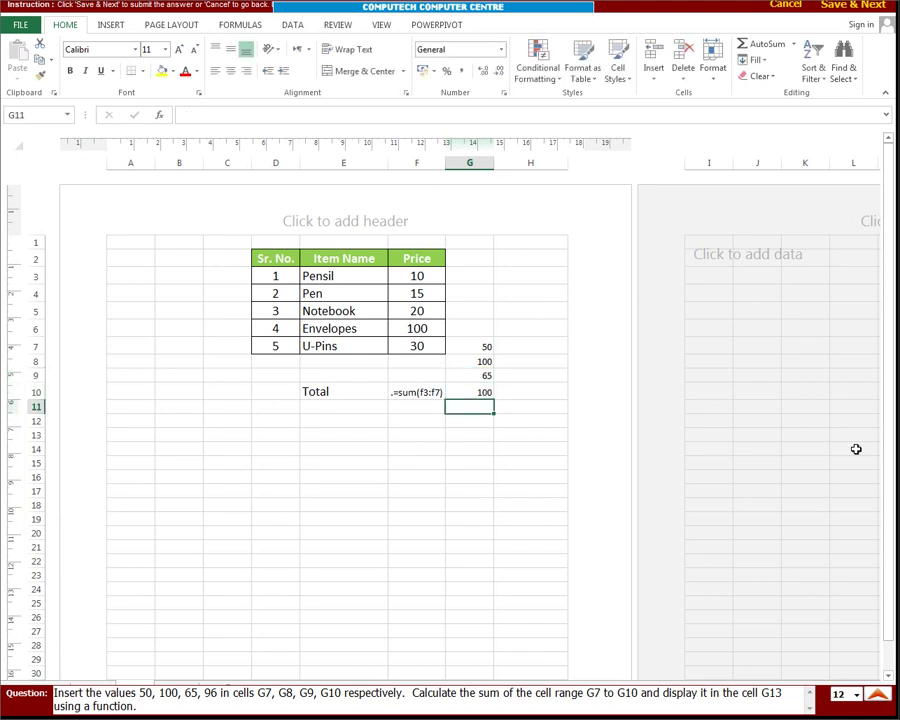
# Correct the value in cell G10 to 96.
pyautogui.press('Up')
pyautogui.press('Up')
pyautogui.press('Up')
pyautogui.press('Down')
pyautogui.press('Down')
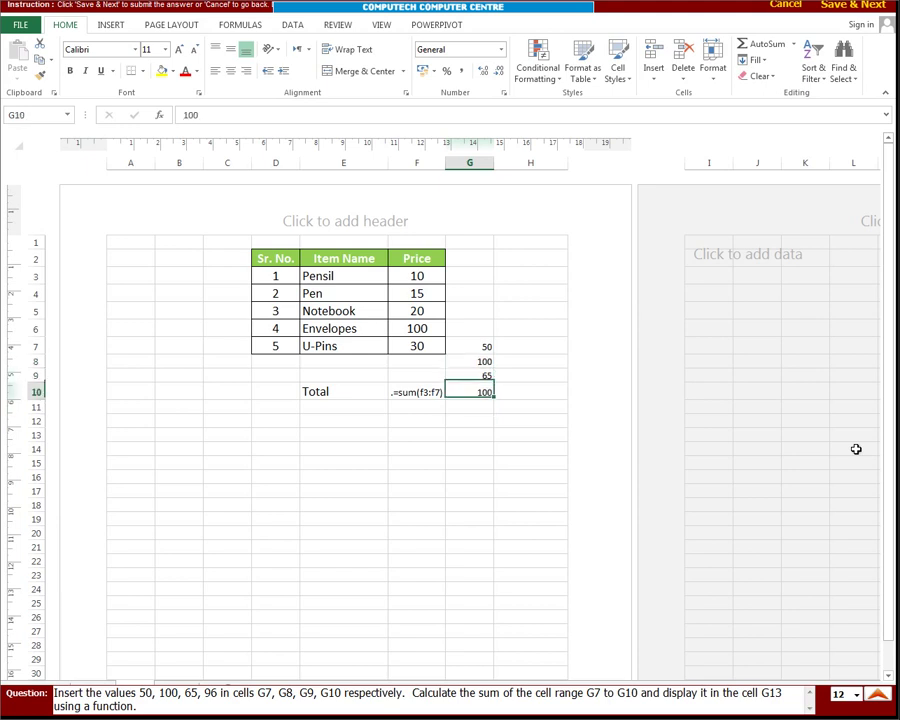
pyautogui.write('9')
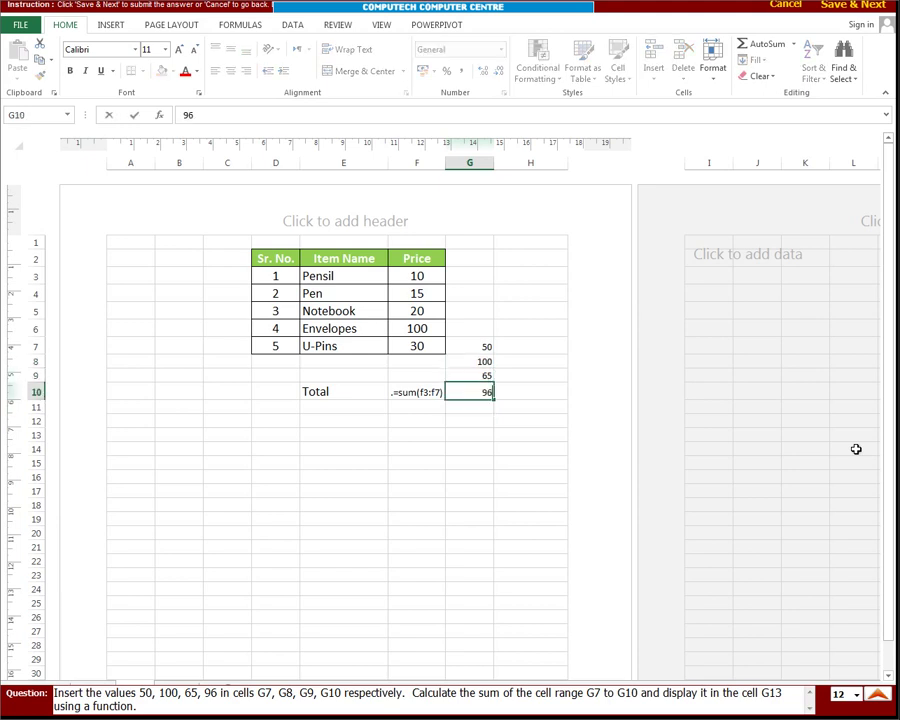
pyautogui.write('6')
pyautogui.press('Return')
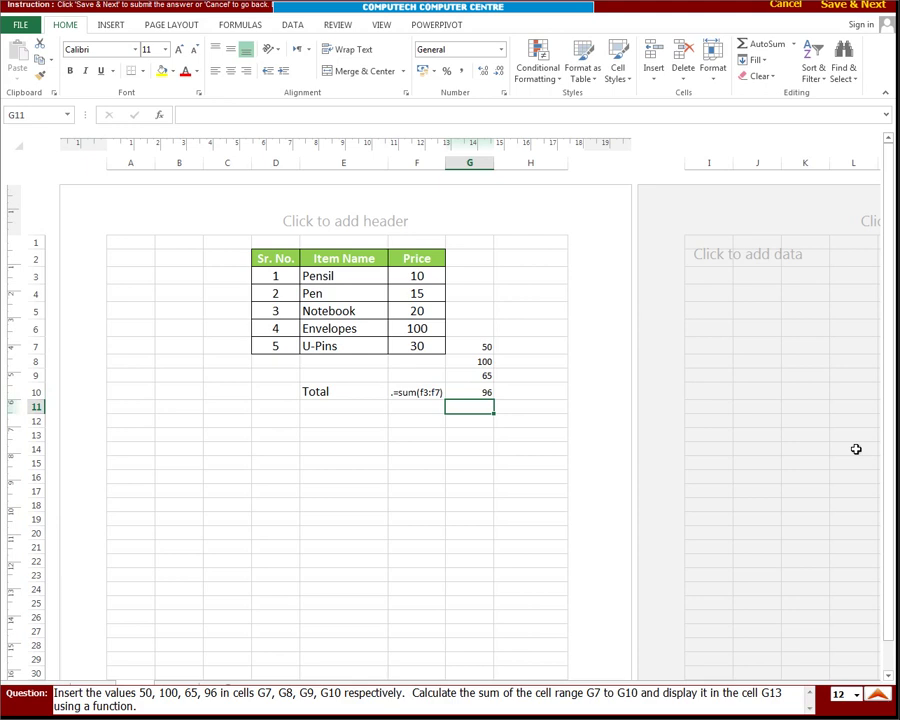
# Calculate the sum of G7 to G10 in cell G13 with AutoSum and submit the answer.
pyautogui.press('Down')
pyautogui.press('Down')
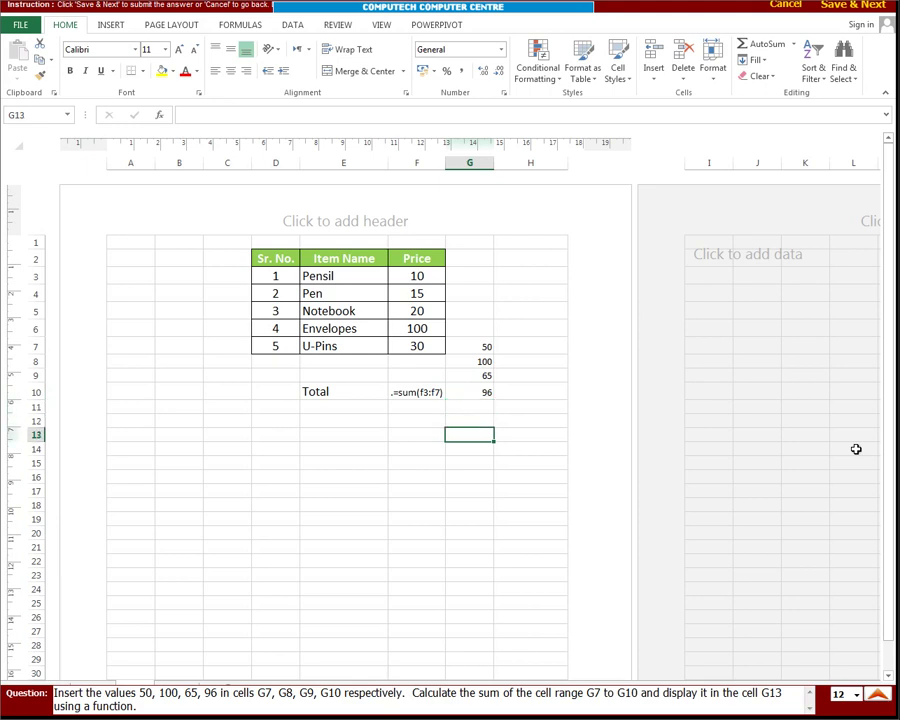
pyautogui.click(767, 45)
pyautogui.click(767, 46)
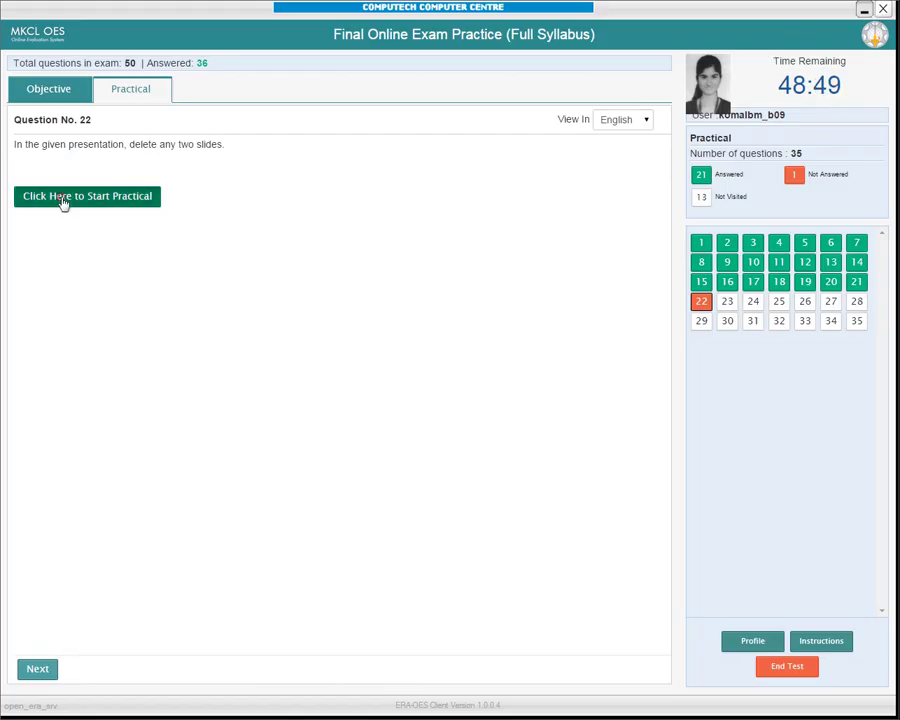
# In practical question 22, delete the first two slides, the company title and Introduction slides, and submit the answer.
pyautogui.click(64, 203)
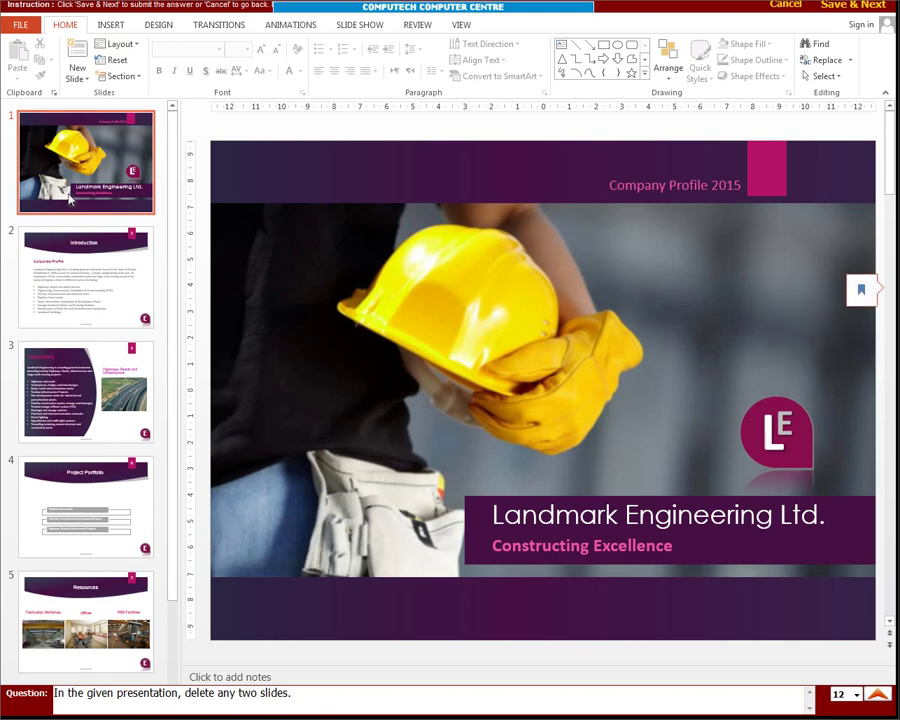
pyautogui.rightClick(70, 198)
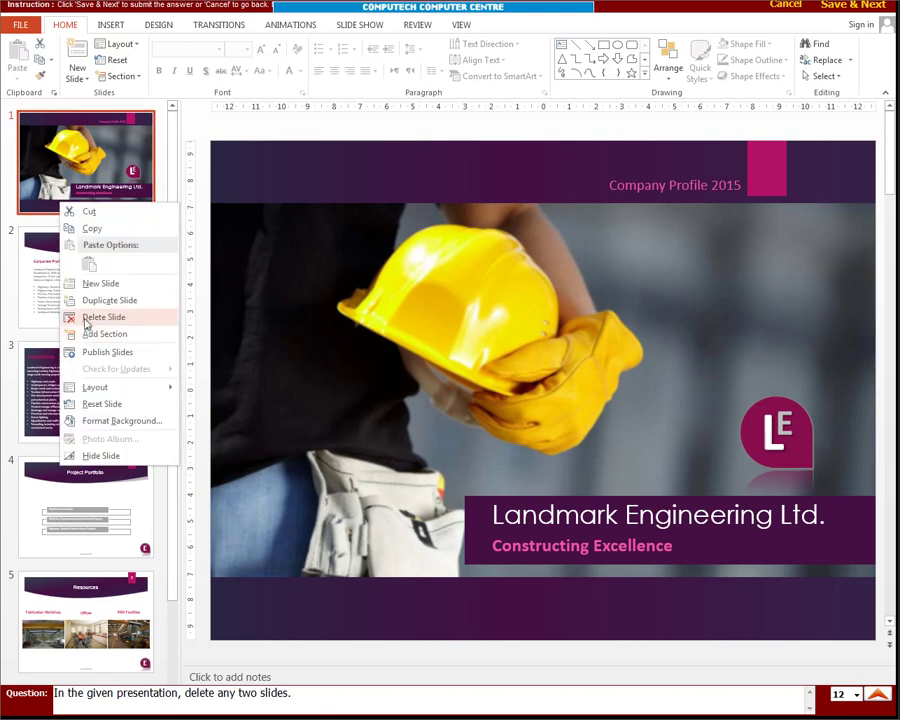
pyautogui.click(87, 318)
pyautogui.rightClick(66, 171)
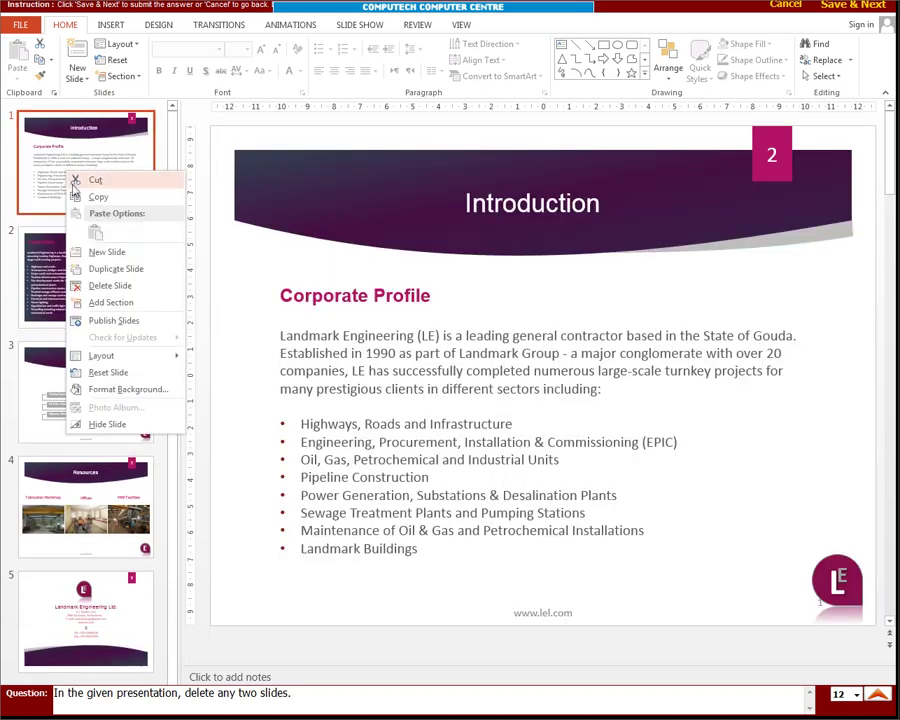
pyautogui.click(97, 285)
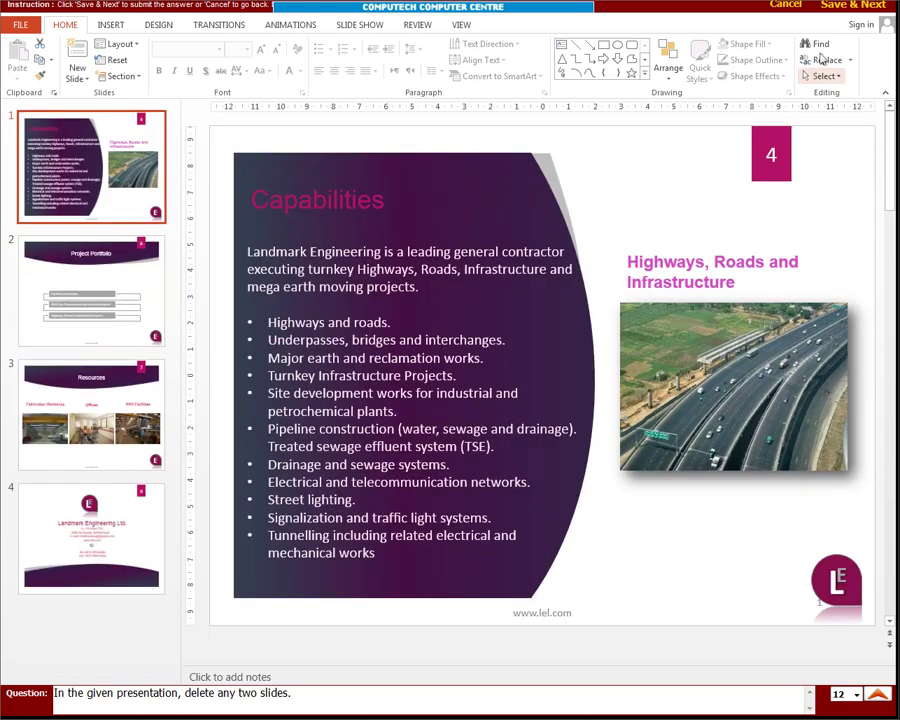
pyautogui.click(840, 6)
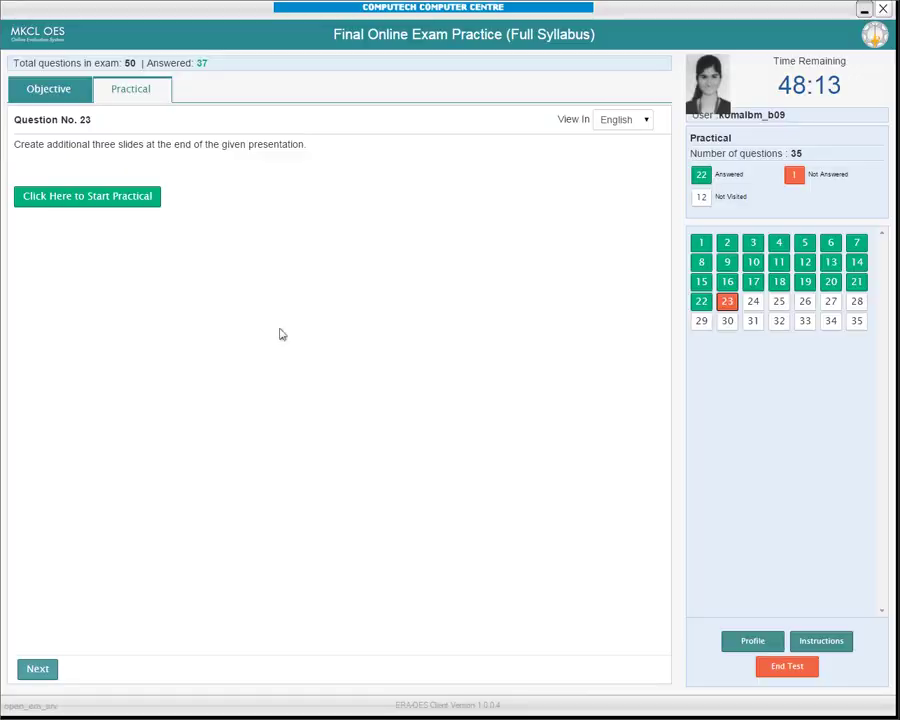
# Start practical question 23 on creating three additional slides at the end of the presentation.
pyautogui.click(94, 203)
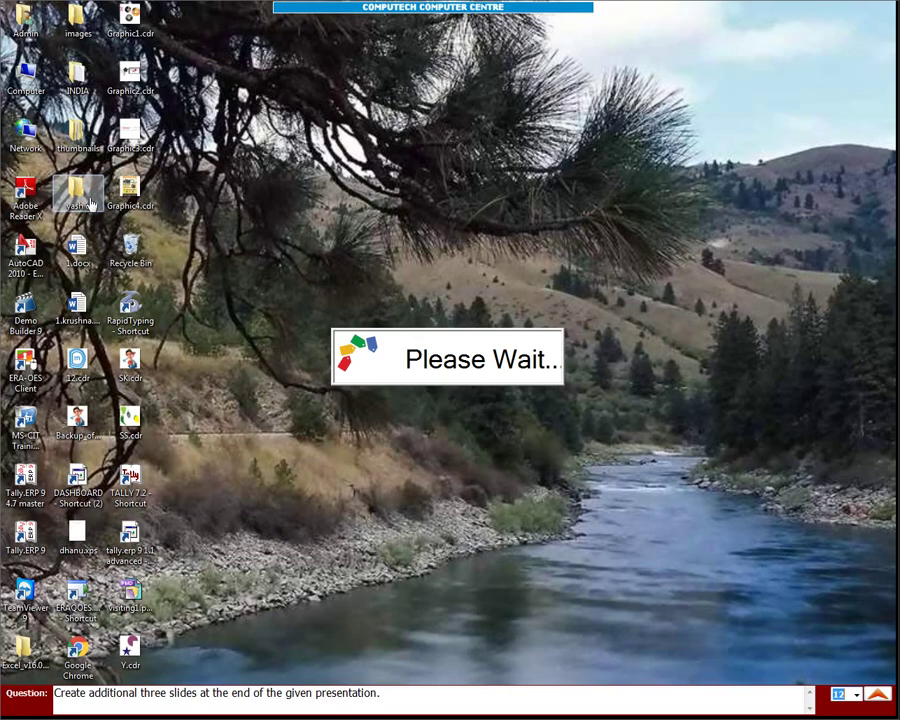